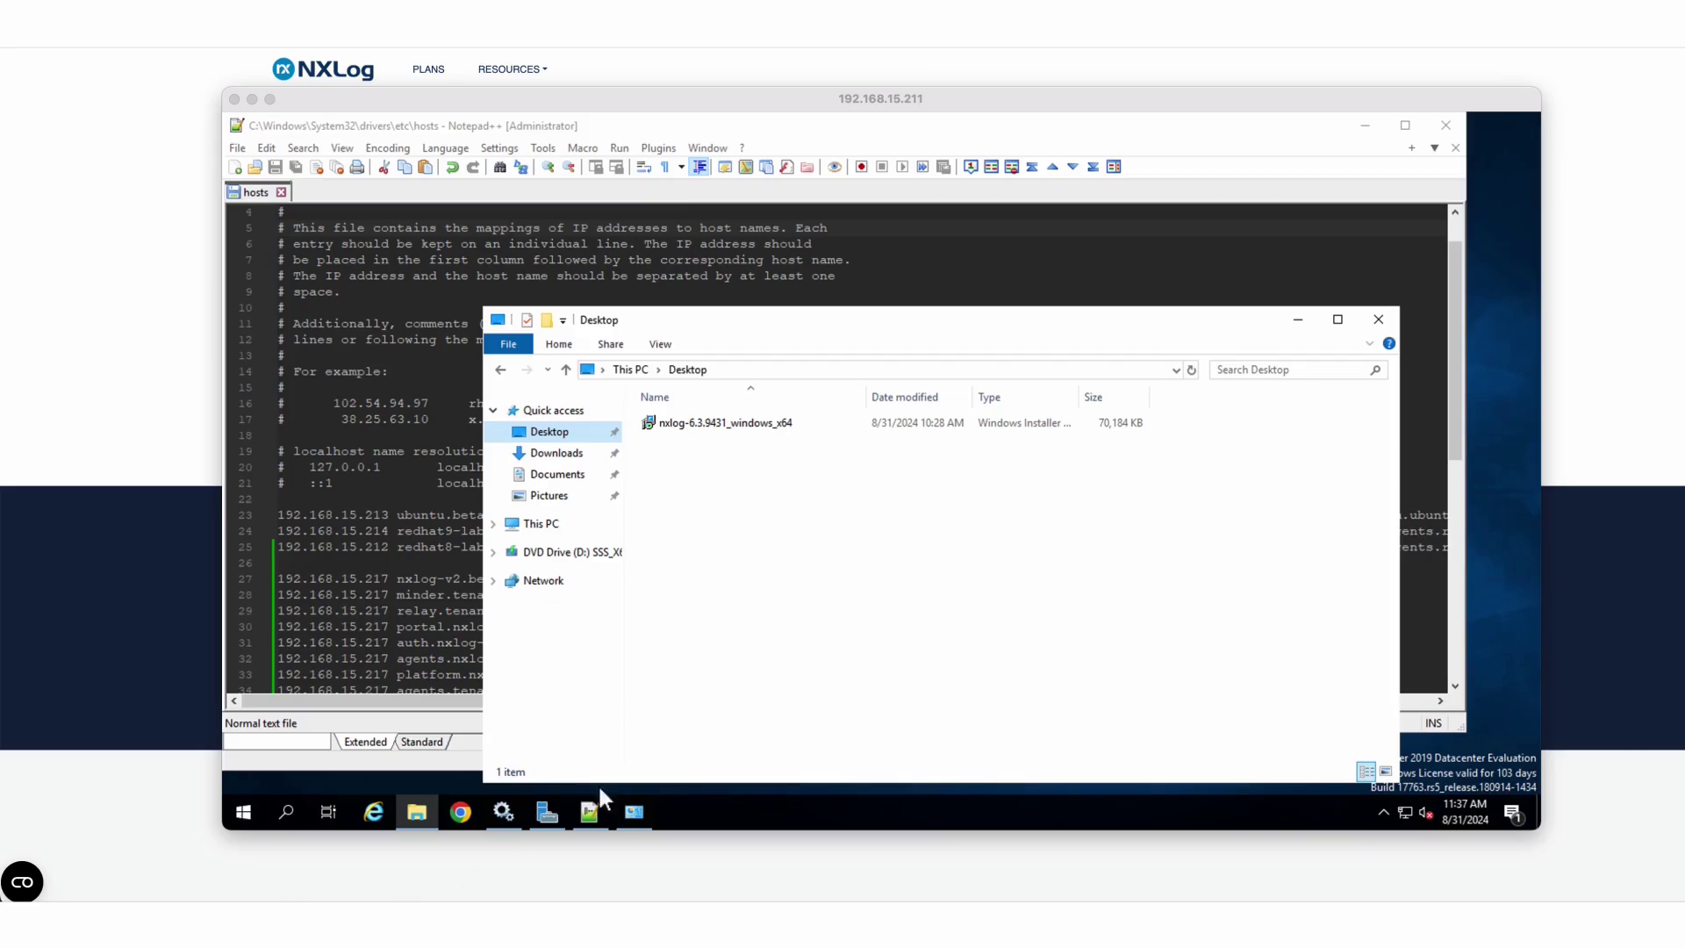
Select the nxlog-6.3.9431_windows_x64 installer package in the Desktop folder of the remote session.
{"action": "left_click", "coordinate": [765, 472]}
{"action": "left_click", "coordinate": [728, 425]}
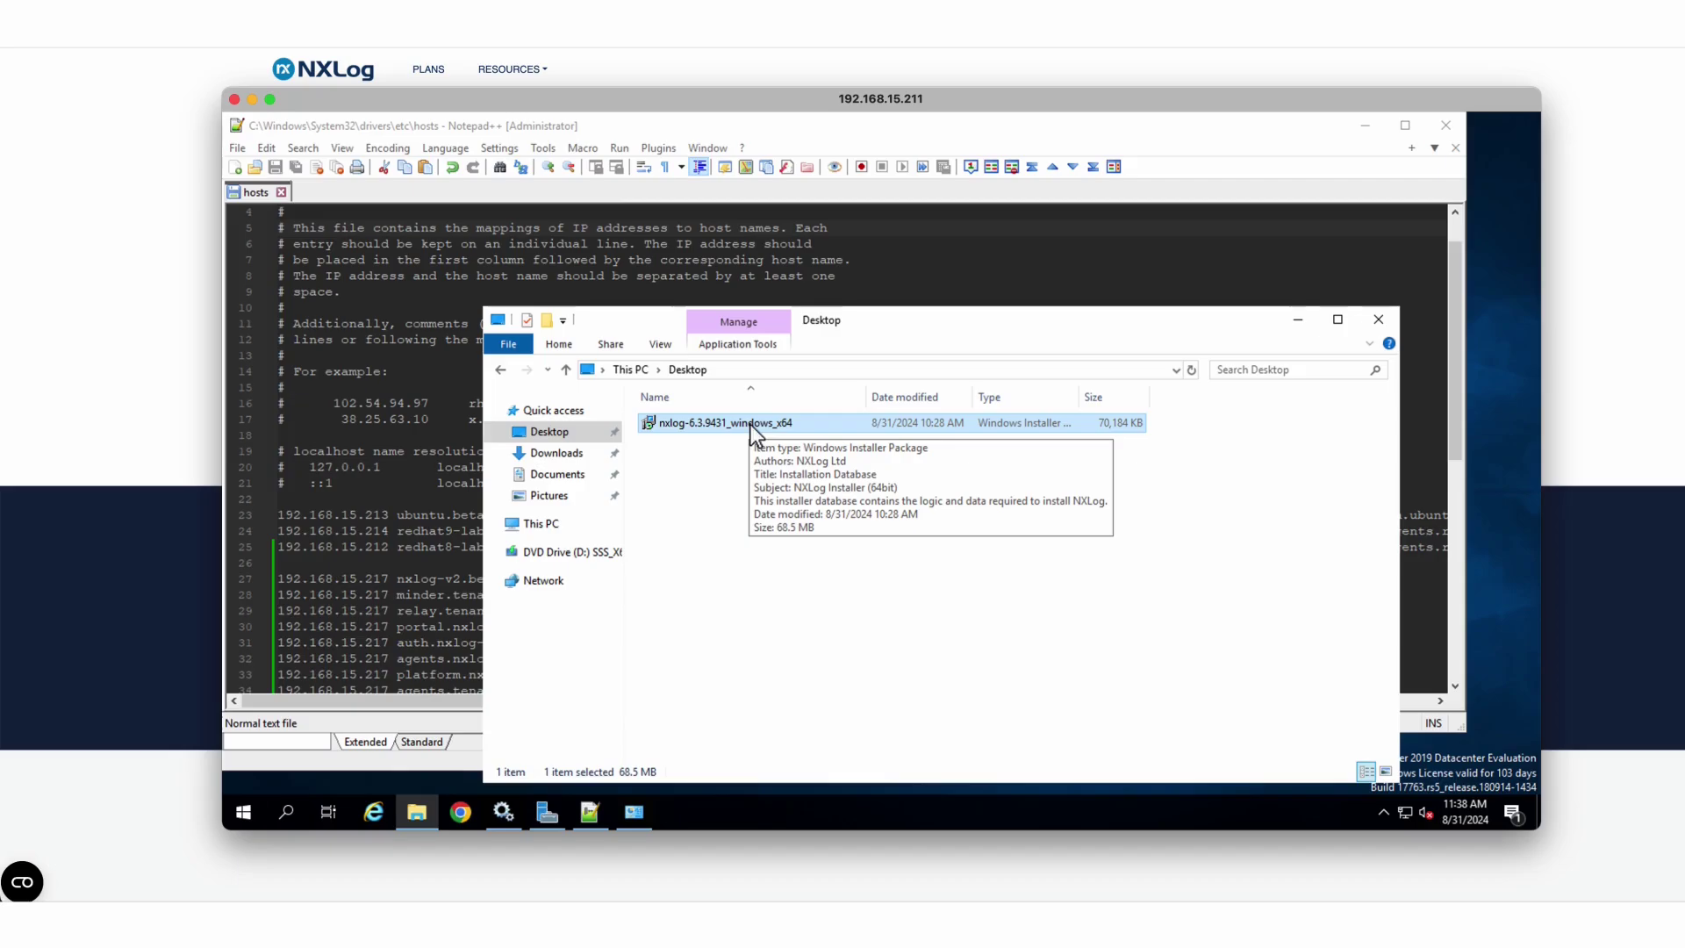
Run the installer, accept the licence terms, and install NXLog to the default C:\Program Files\nxlog\ folder.
{"action": "double_click", "coordinate": [750, 424]}
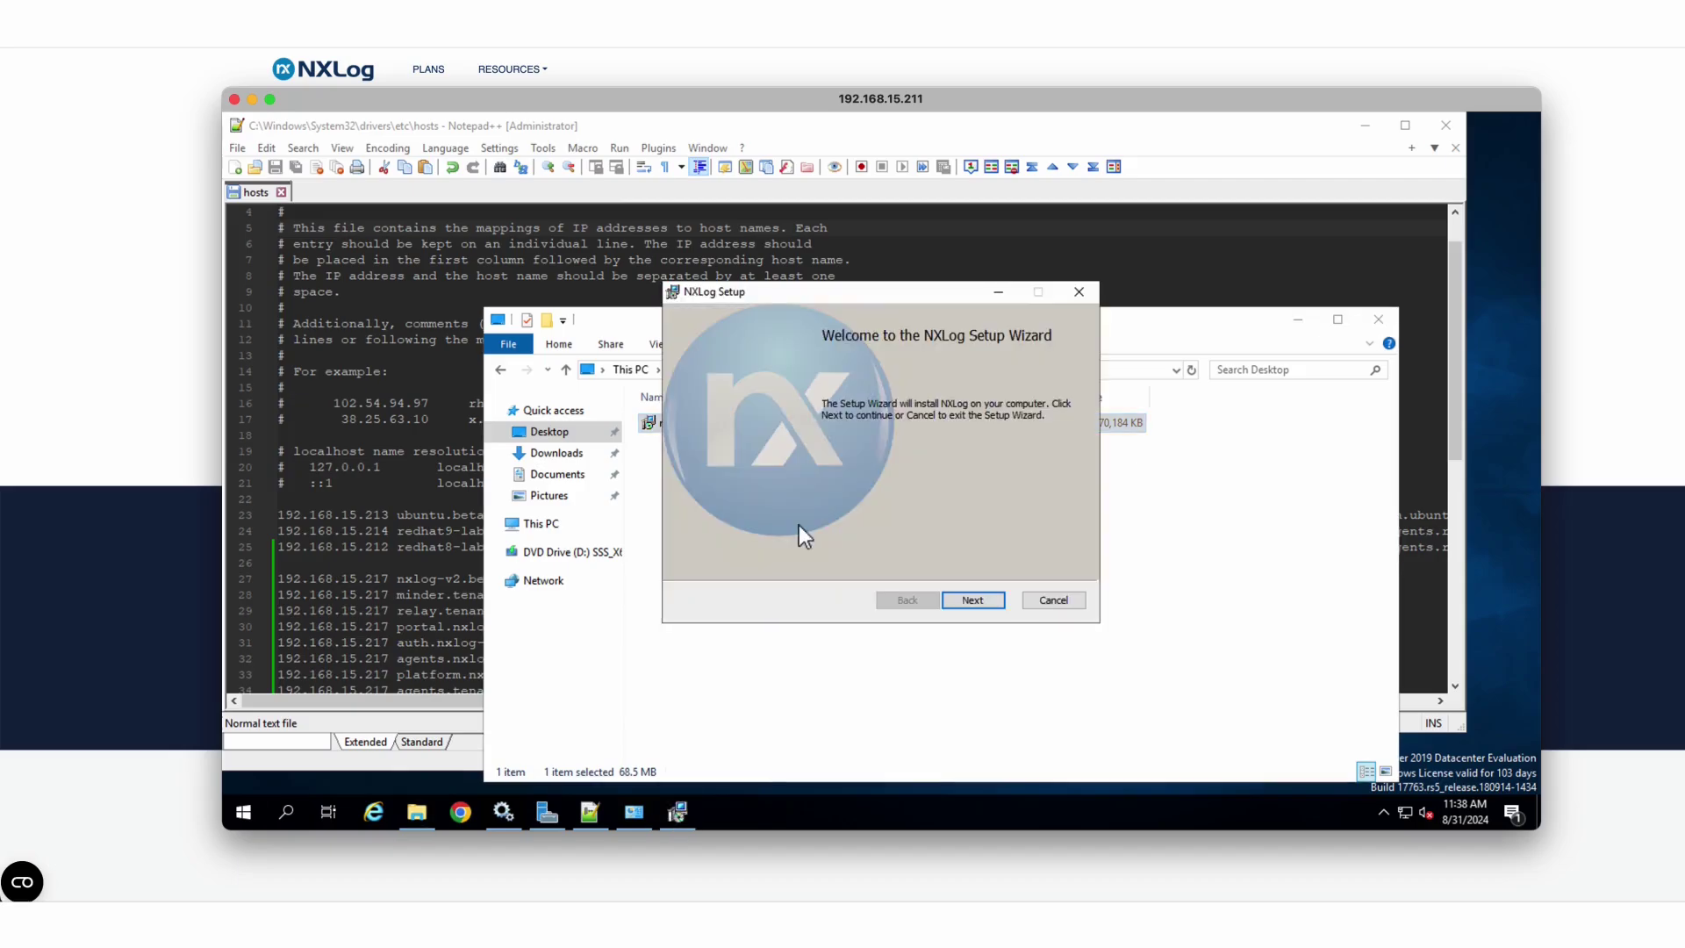
{"action": "left_click", "coordinate": [970, 599]}
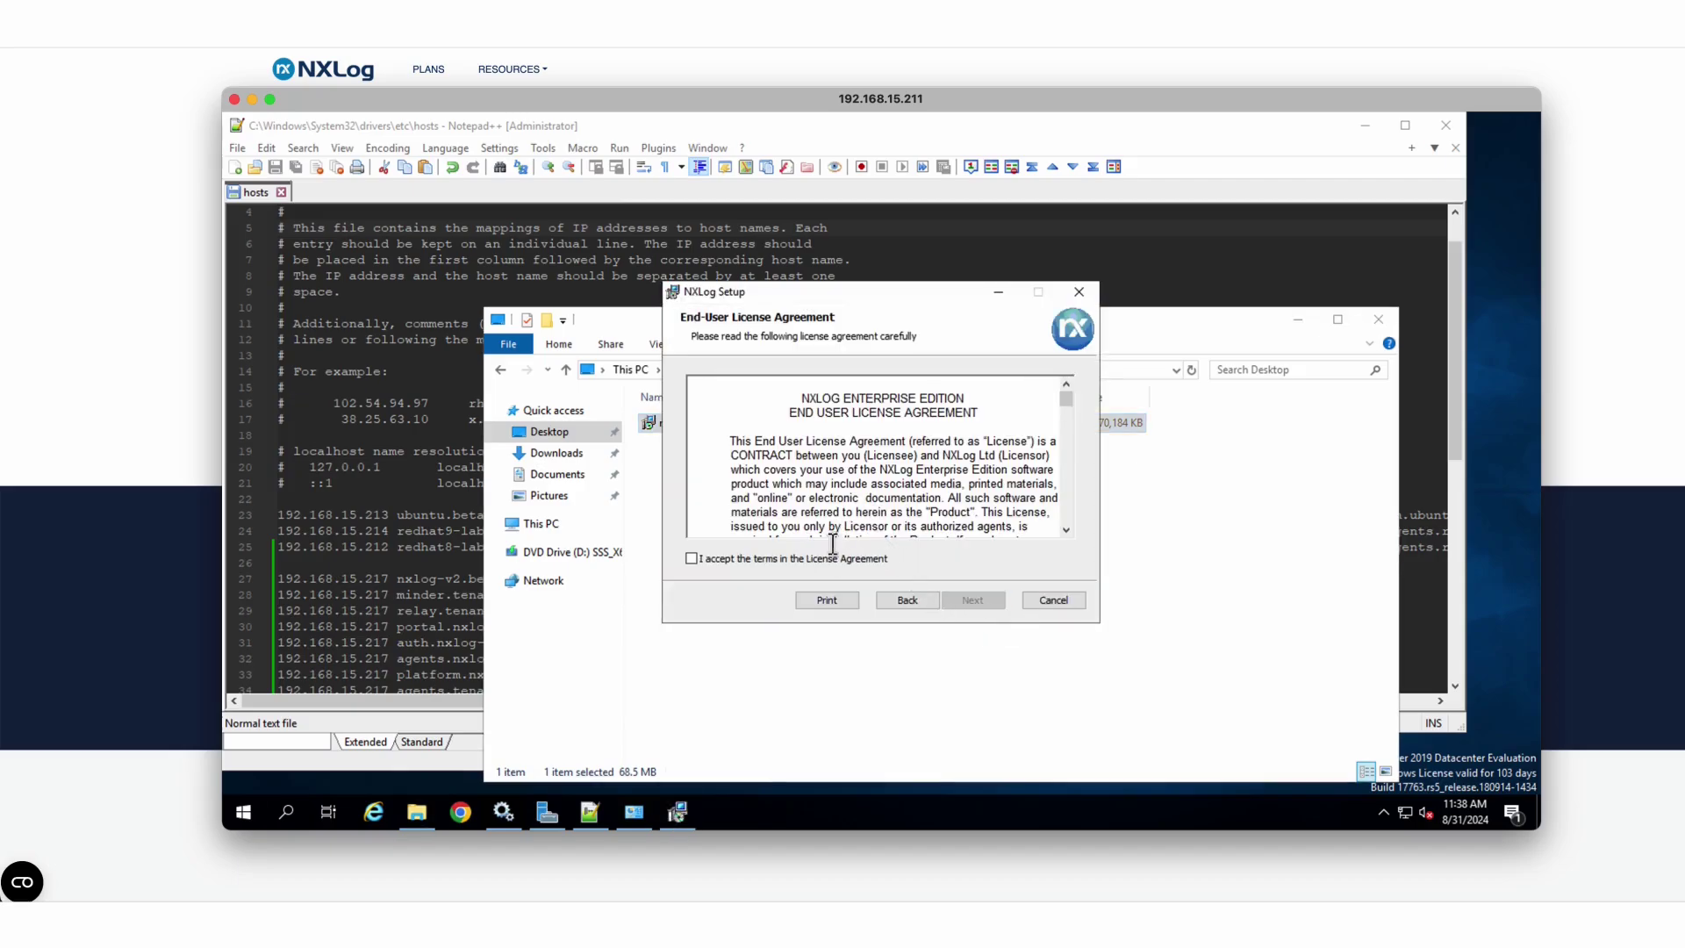
{"action": "left_click", "coordinate": [729, 558]}
{"action": "left_click", "coordinate": [971, 600]}
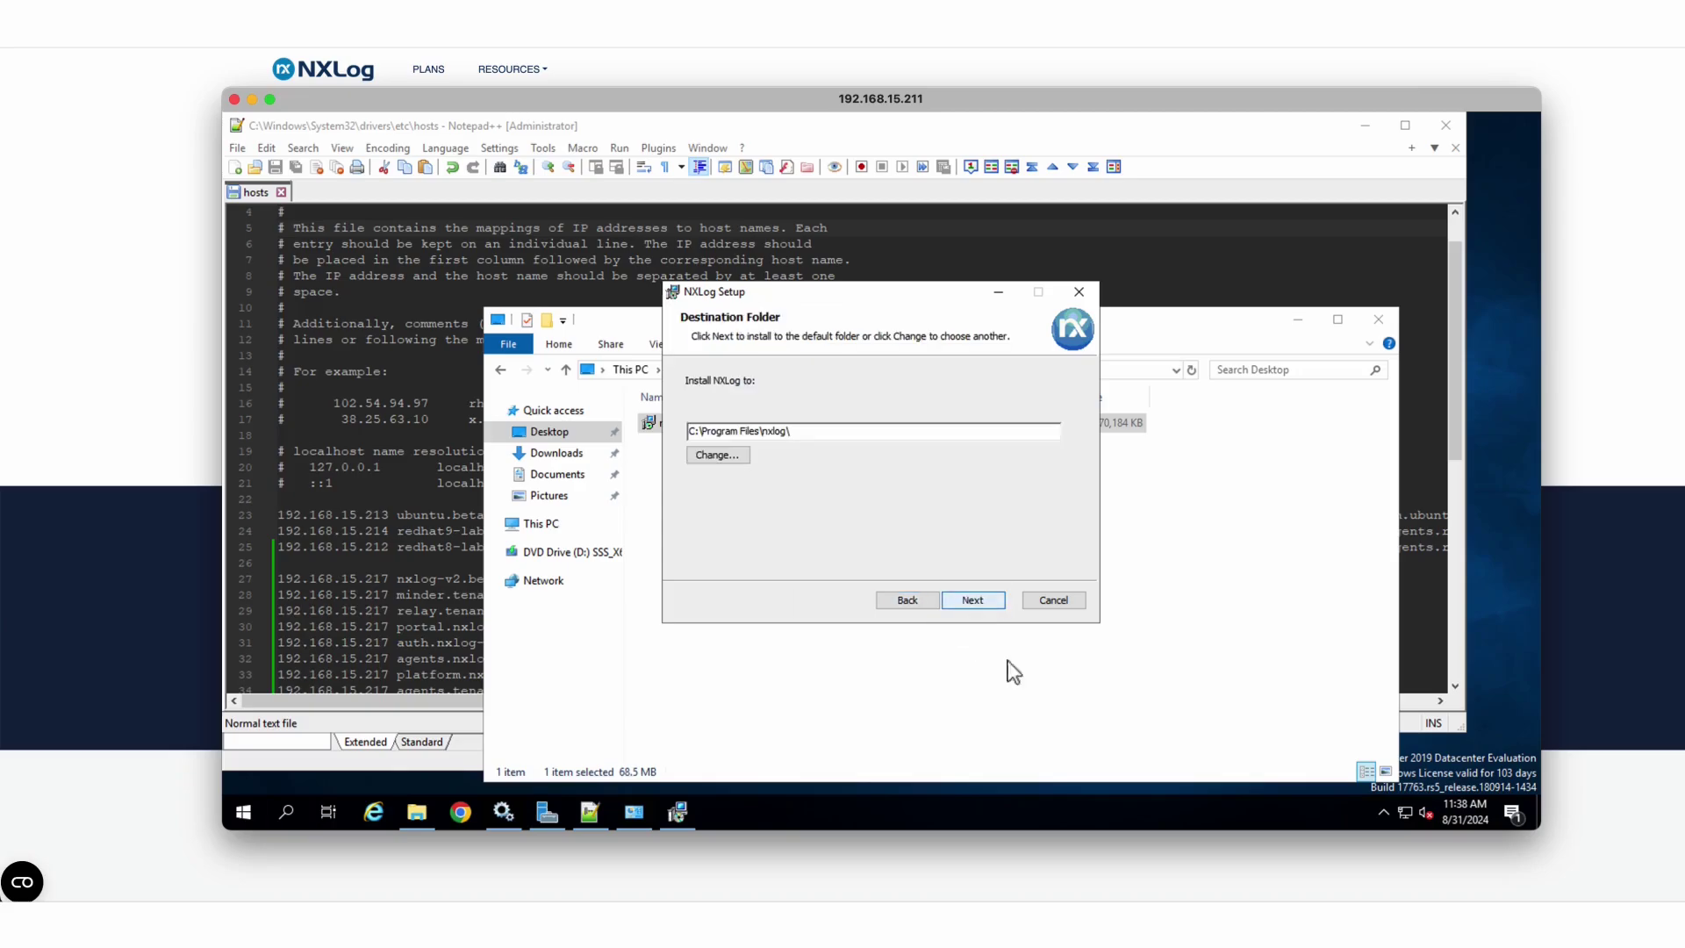
{"action": "left_click", "coordinate": [970, 601]}
{"action": "left_click", "coordinate": [958, 604]}
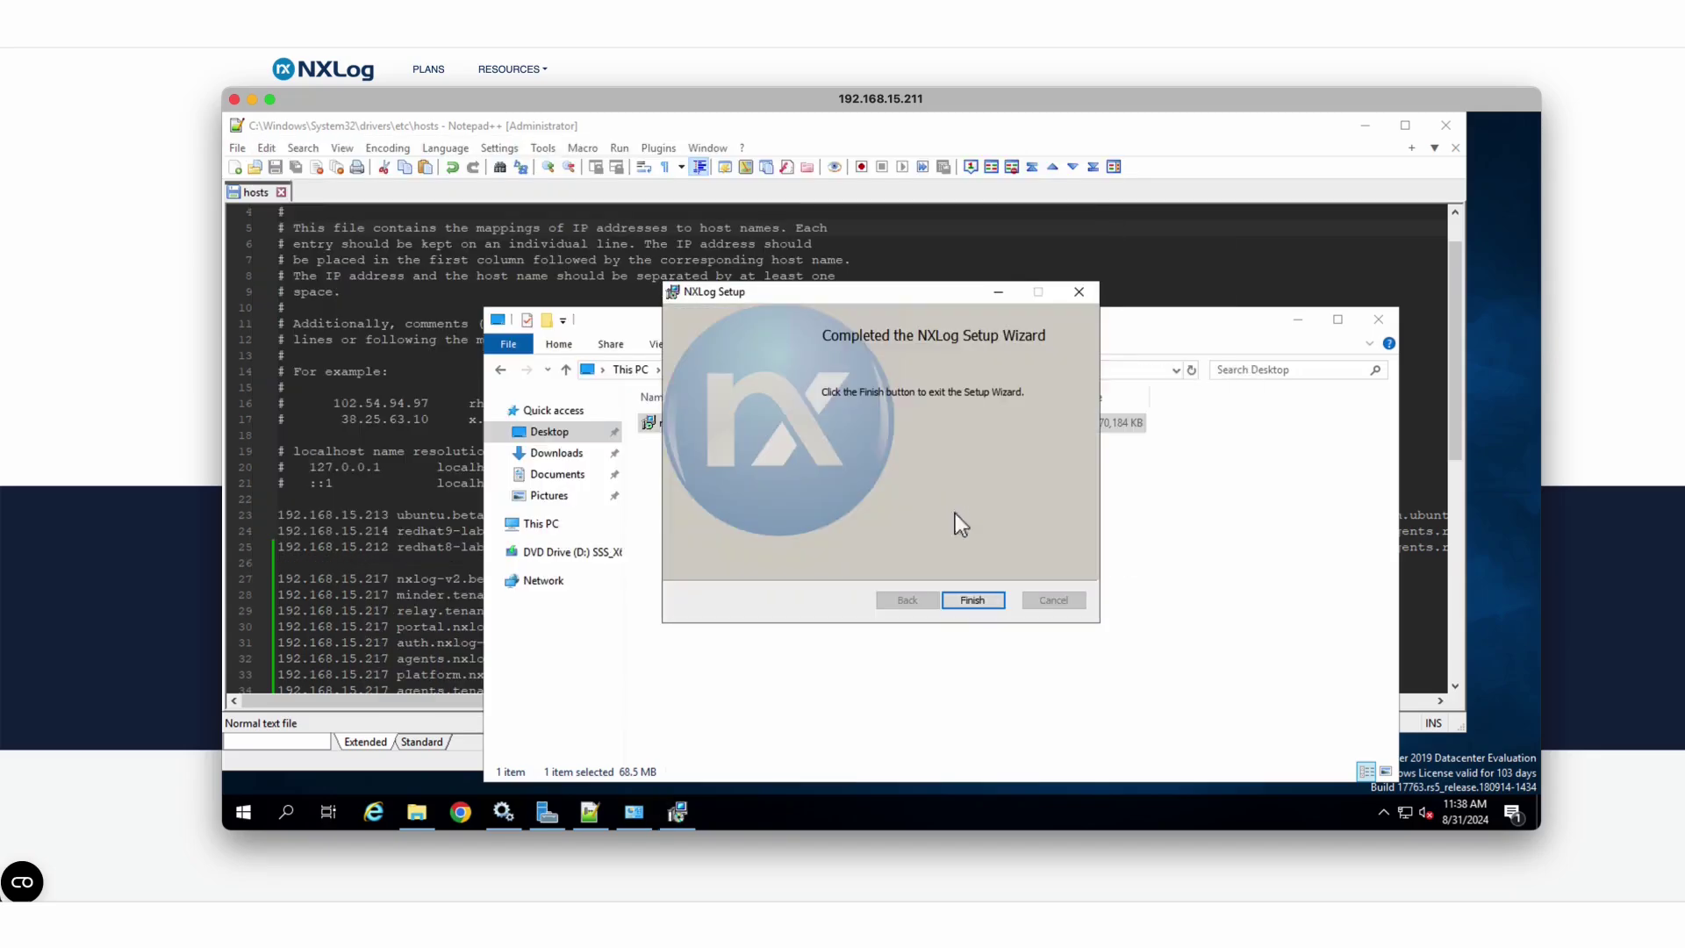
{"action": "left_click", "coordinate": [974, 602]}
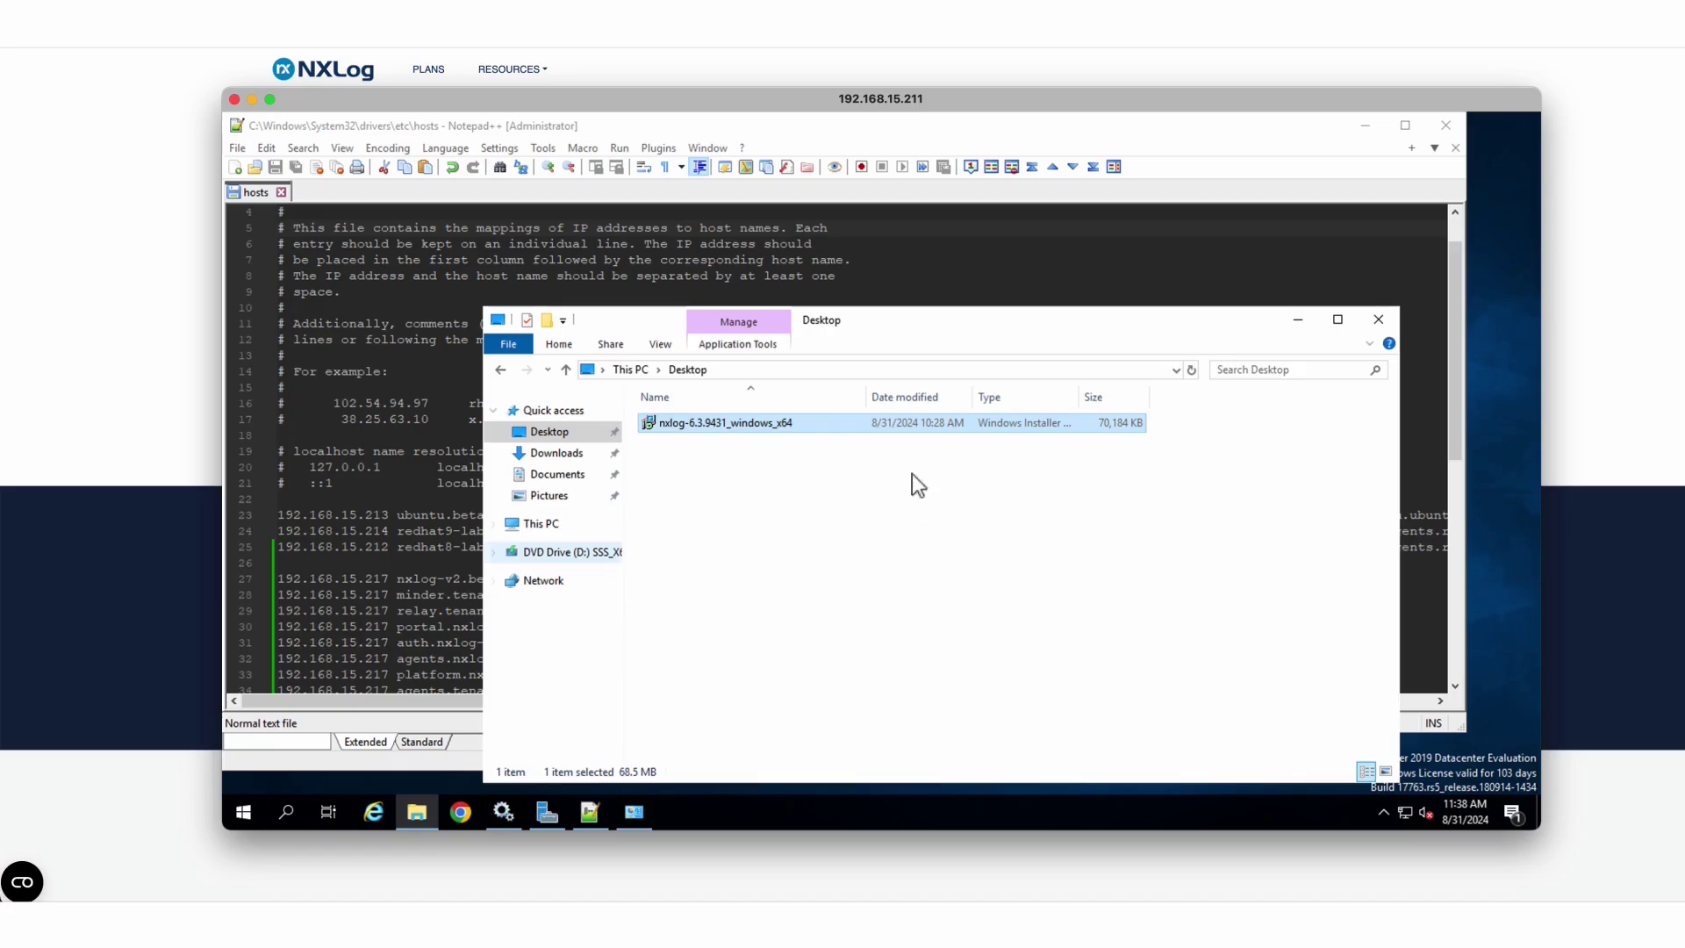
Browse from This PC through Local Disk (C:) and Program Files into the nxlog folder.
{"action": "left_click", "coordinate": [537, 524]}
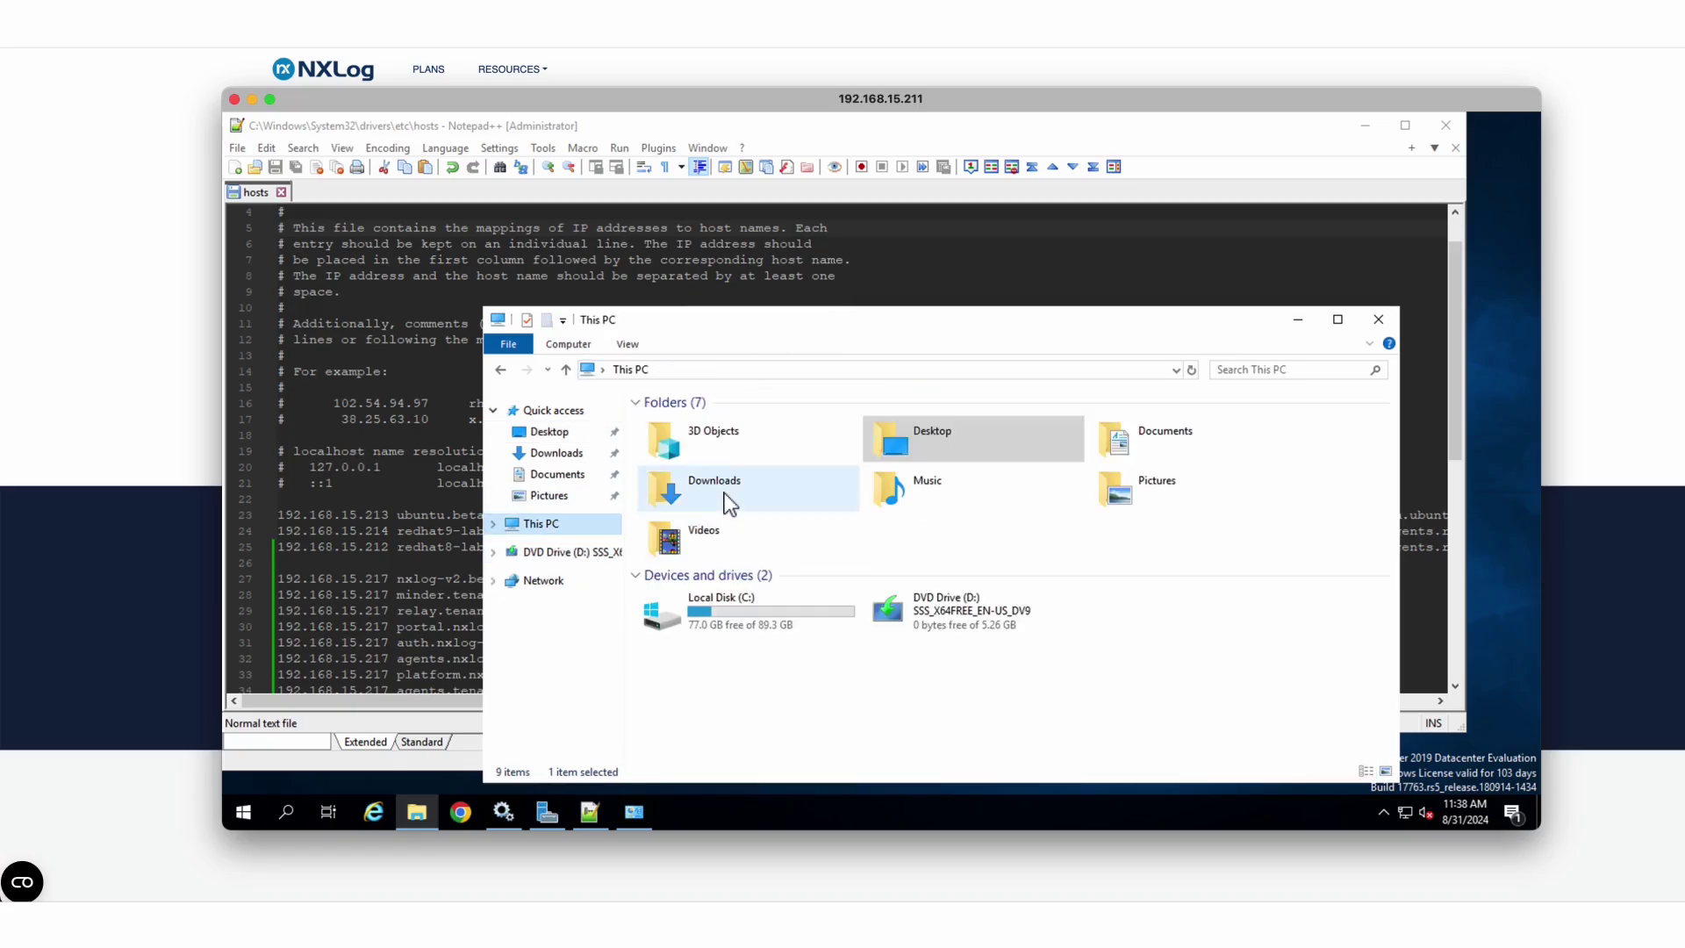
{"action": "left_click", "coordinate": [741, 607]}
{"action": "double_click", "coordinate": [740, 607]}
{"action": "double_click", "coordinate": [688, 444]}
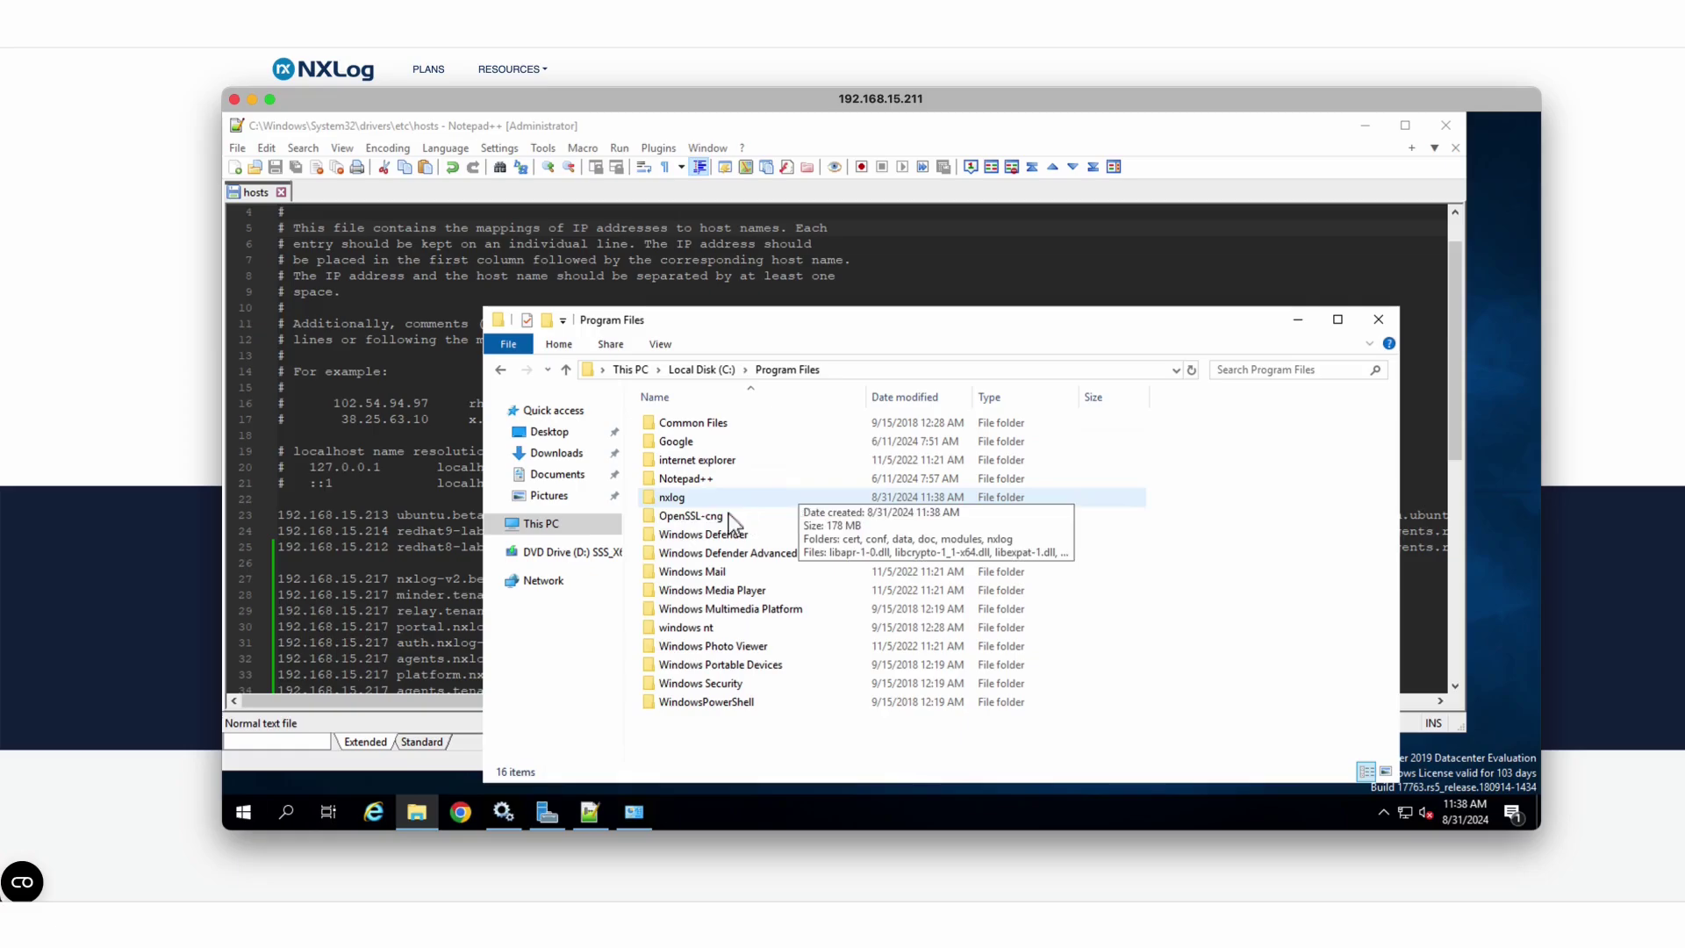
{"action": "double_click", "coordinate": [668, 499]}
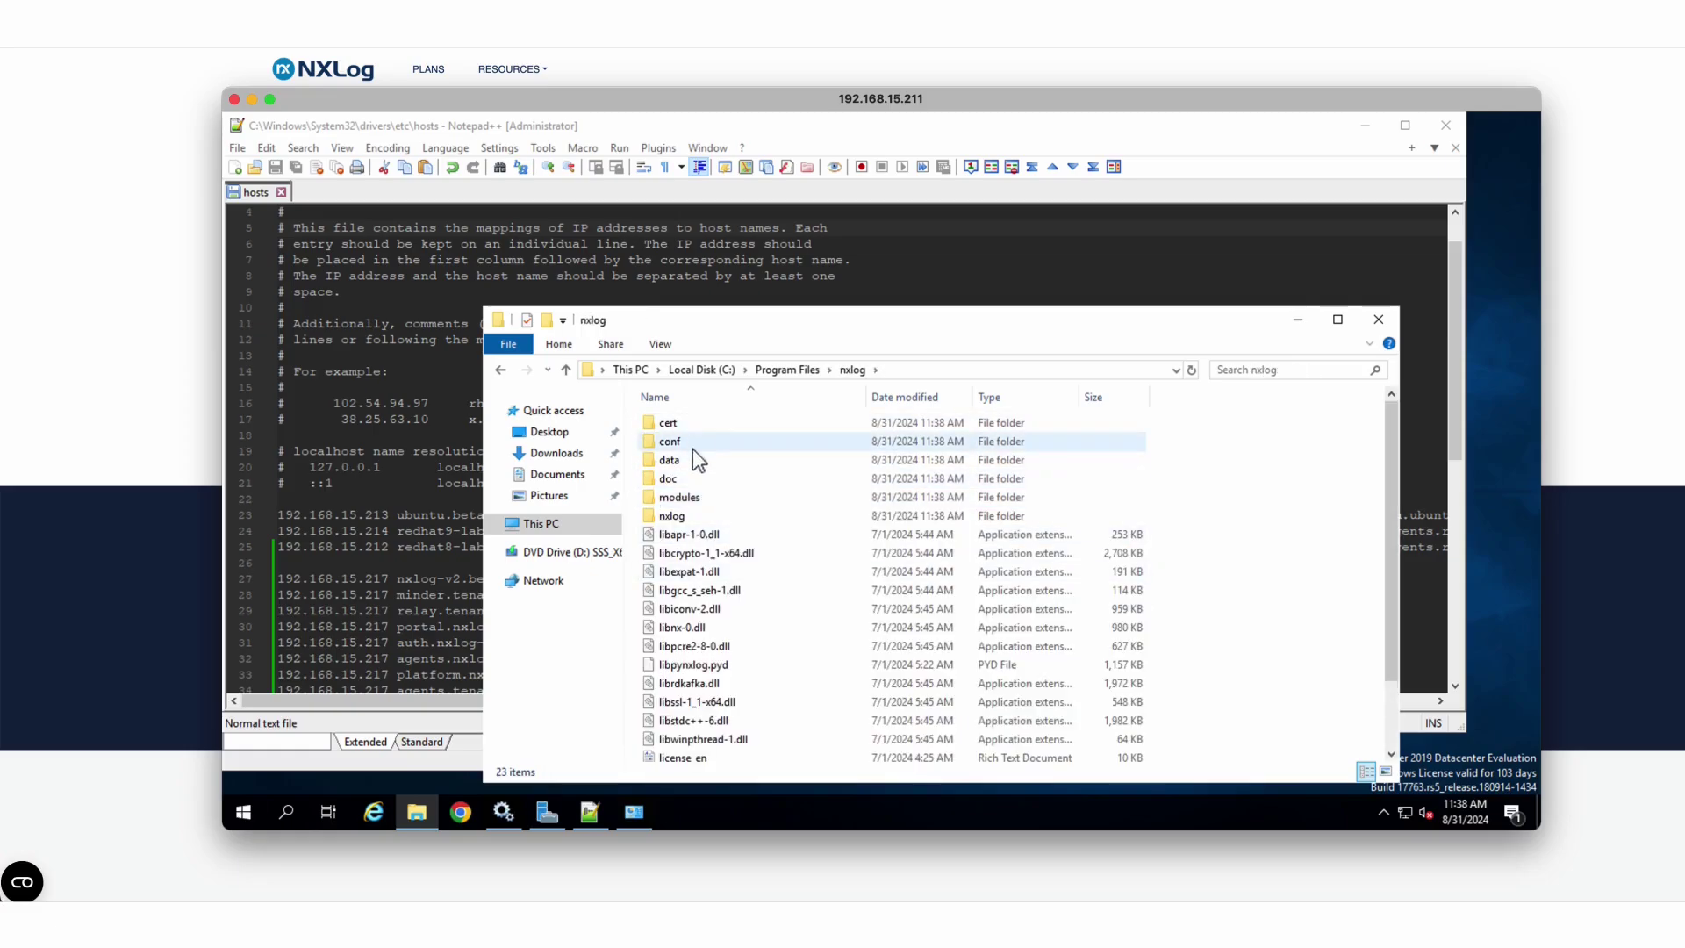
Open conf\nxlog.d and dismiss the can't-open message for managed.conf.
{"action": "mouse_move", "coordinate": [692, 449]}
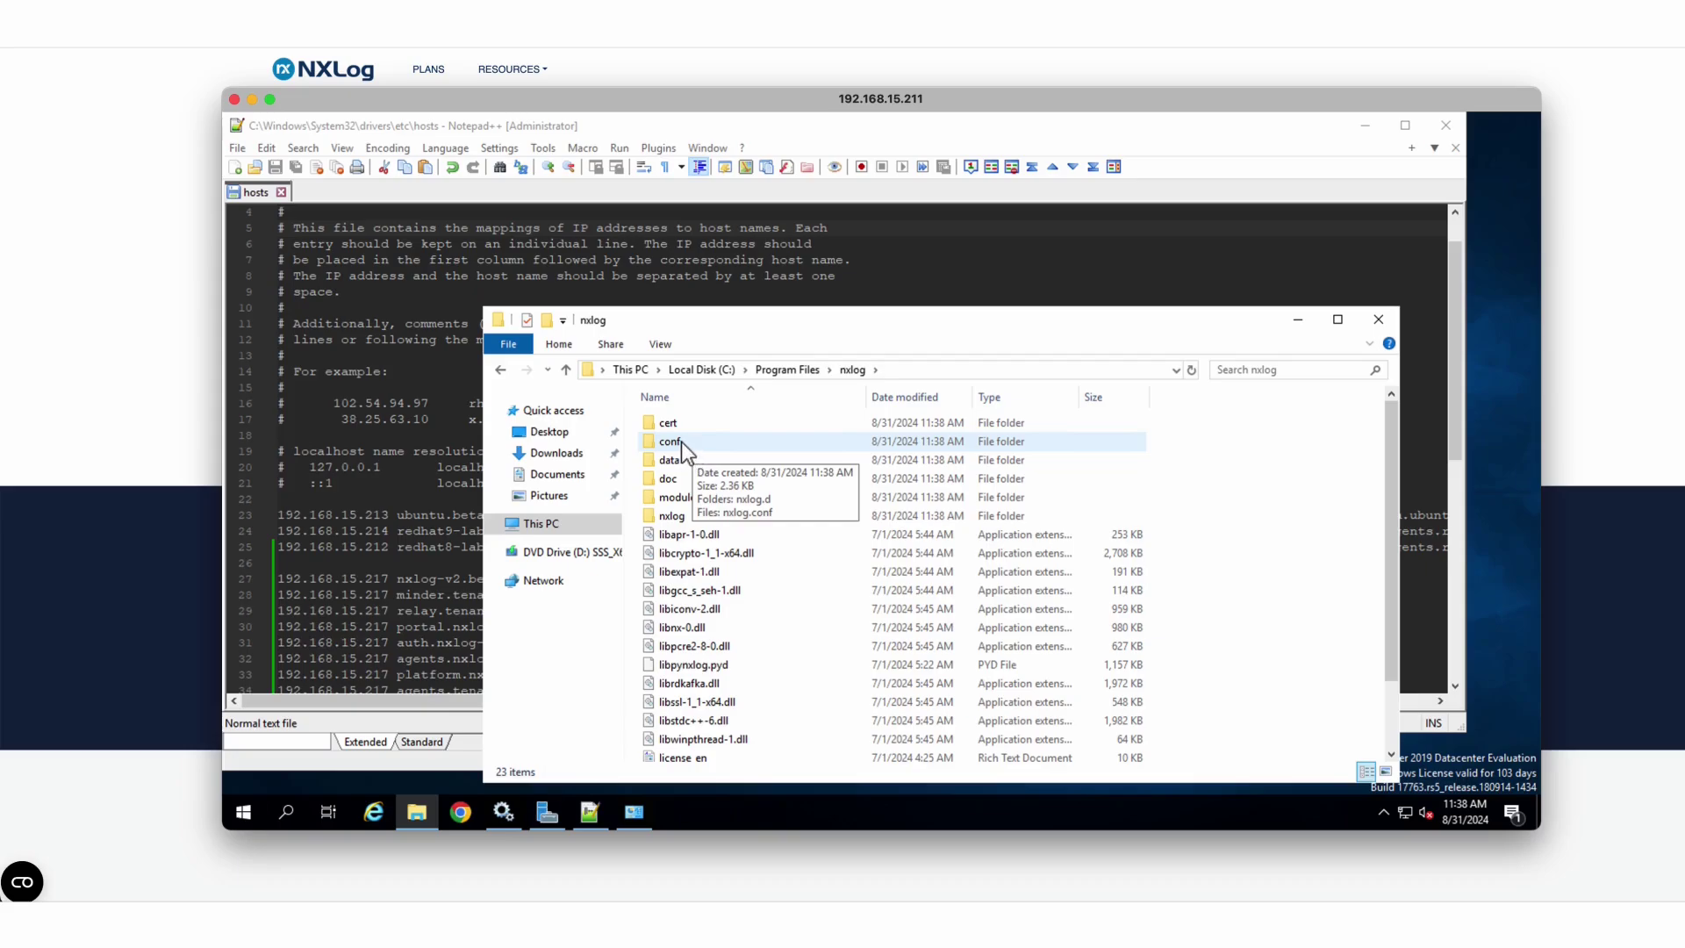
{"action": "double_click", "coordinate": [681, 441]}
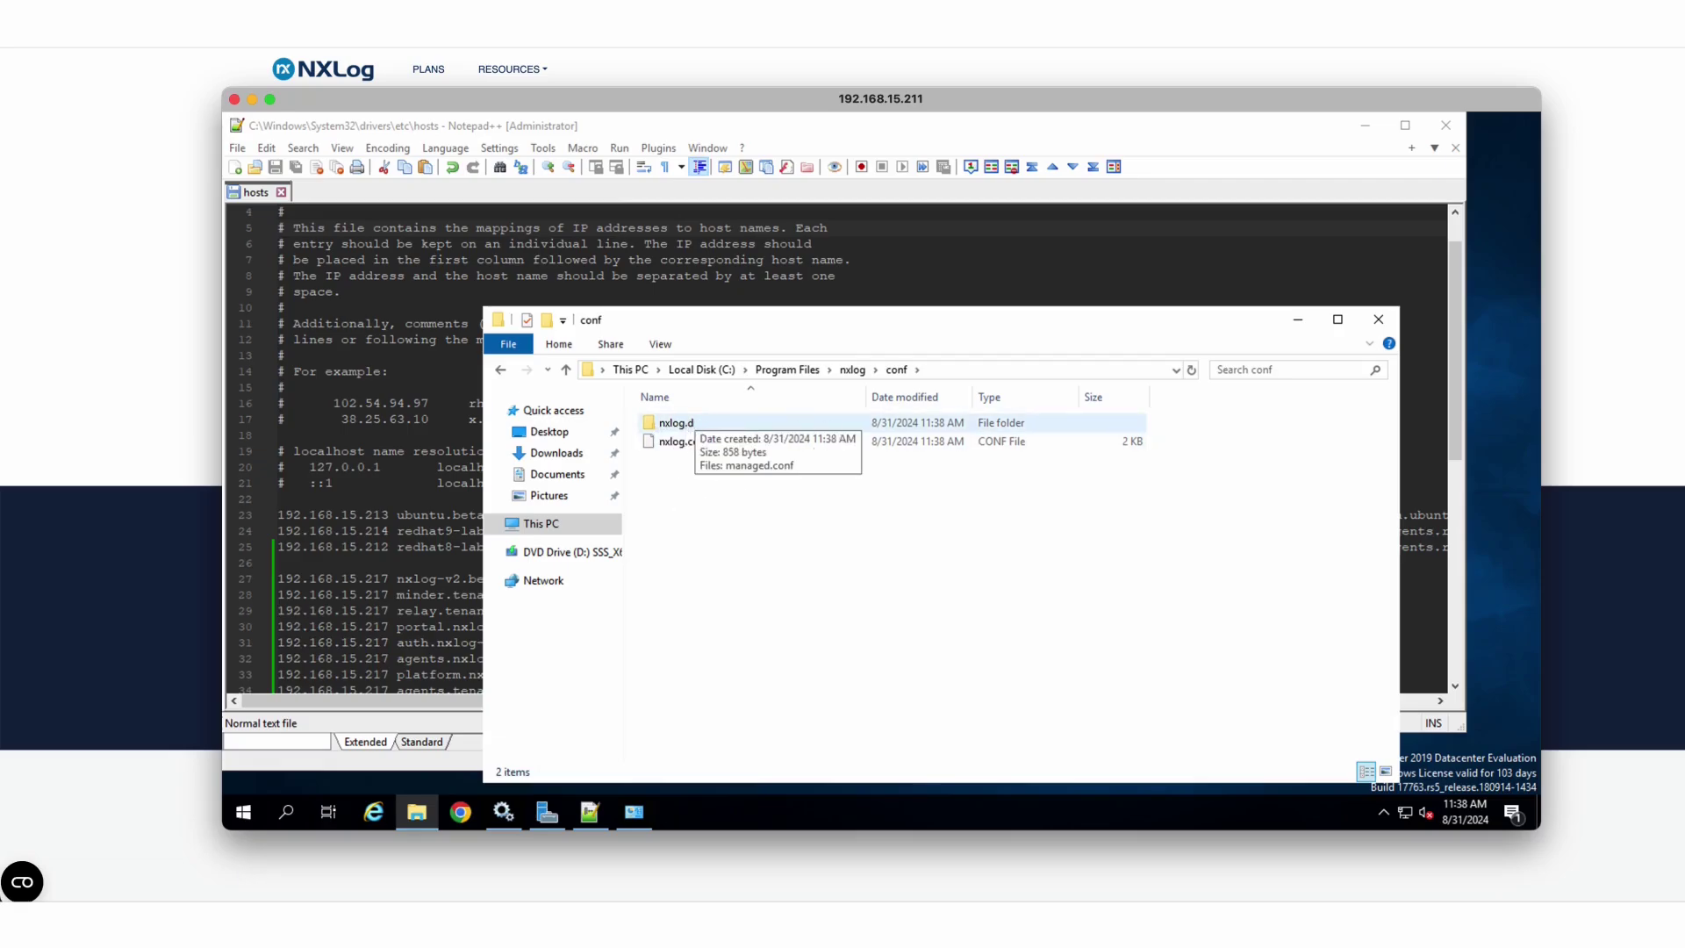
{"action": "double_click", "coordinate": [688, 424]}
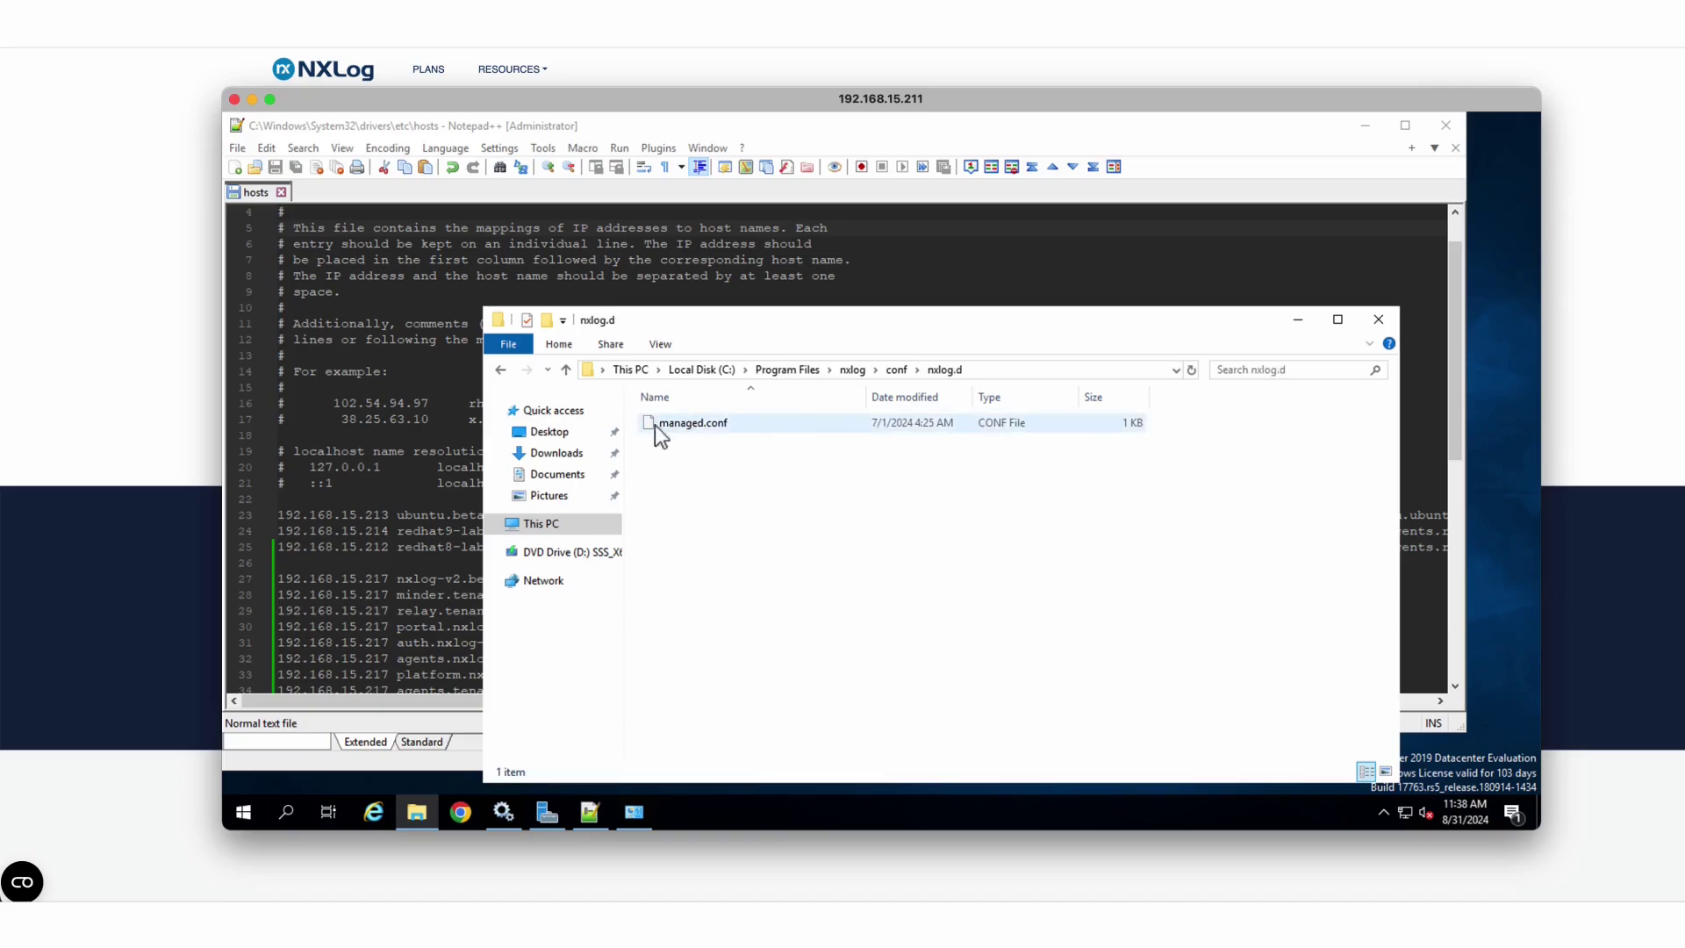
{"action": "double_click", "coordinate": [702, 425]}
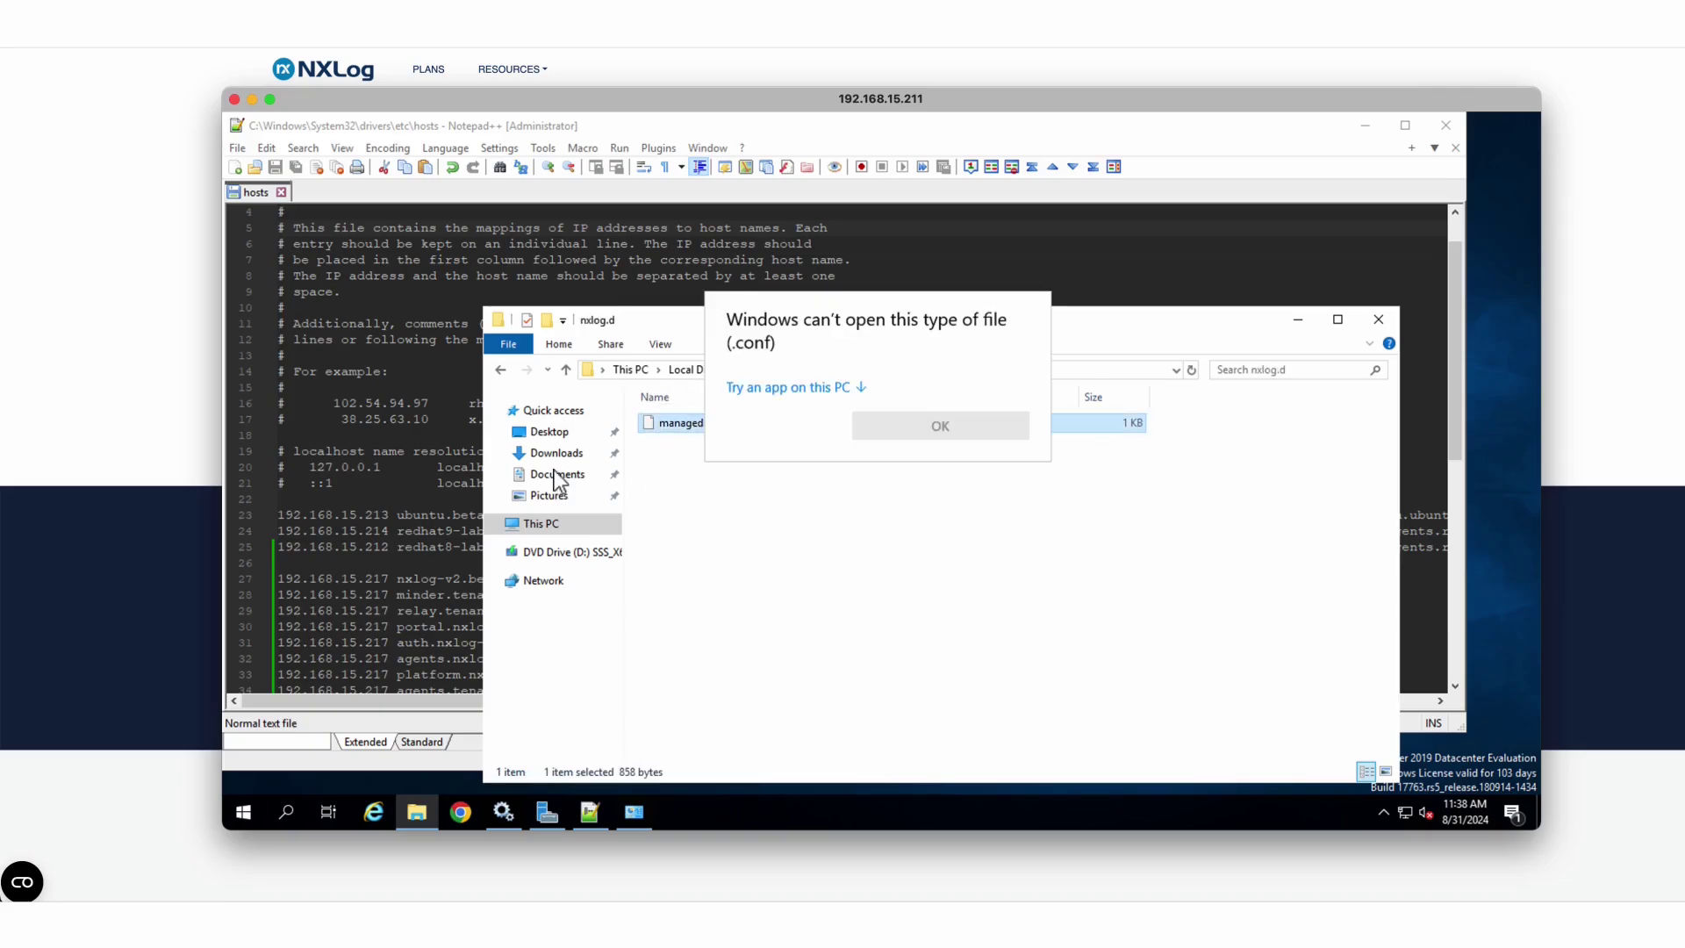
{"action": "left_click", "coordinate": [665, 334]}
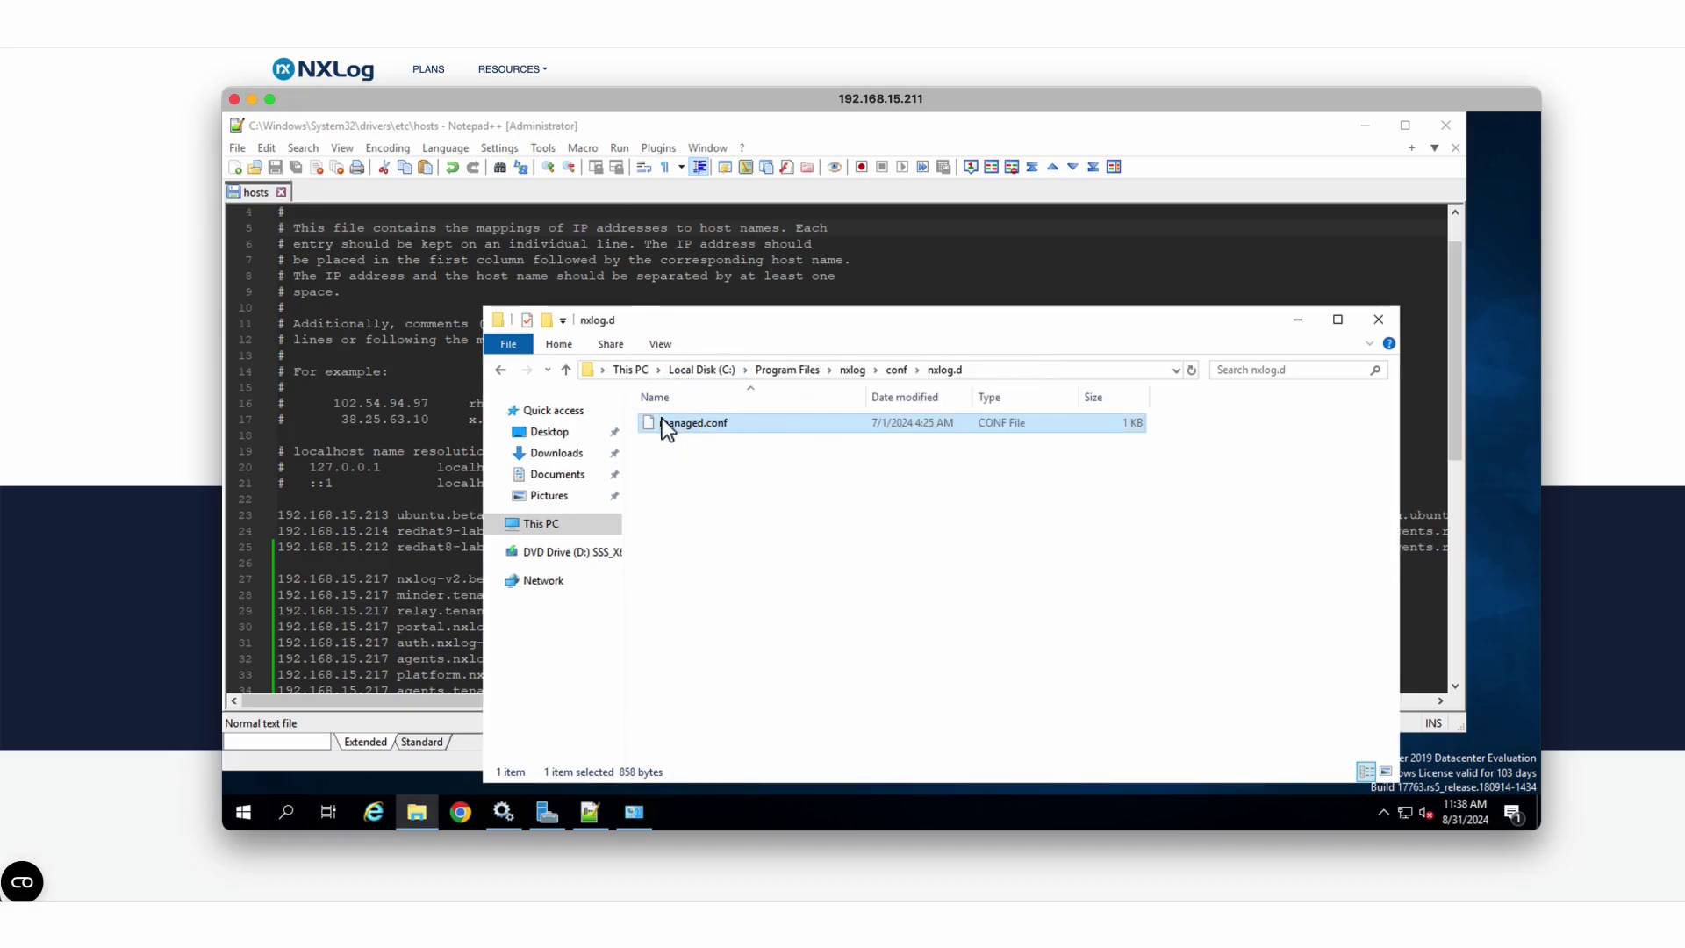
Open managed.conf with Notepad++, select all of its text, and switch back to NXLog Platform.
{"action": "right_click", "coordinate": [662, 418]}
{"action": "left_click", "coordinate": [734, 451]}
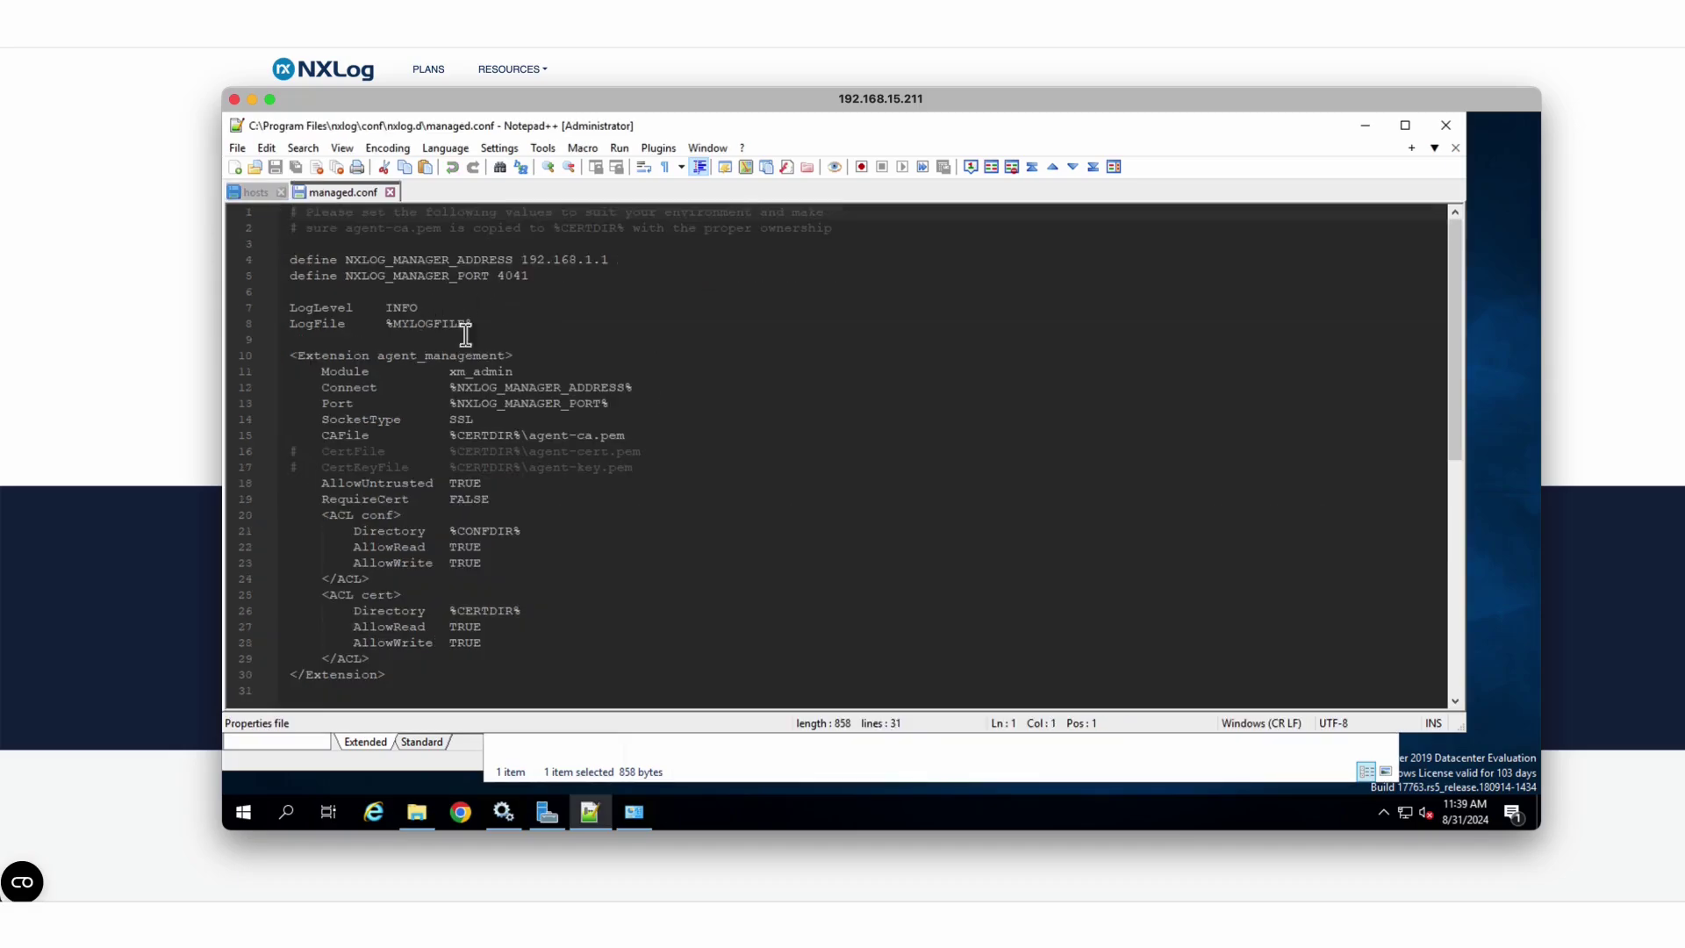
{"action": "left_click_drag", "start_coordinate": [413, 679], "coordinate": [291, 212]}
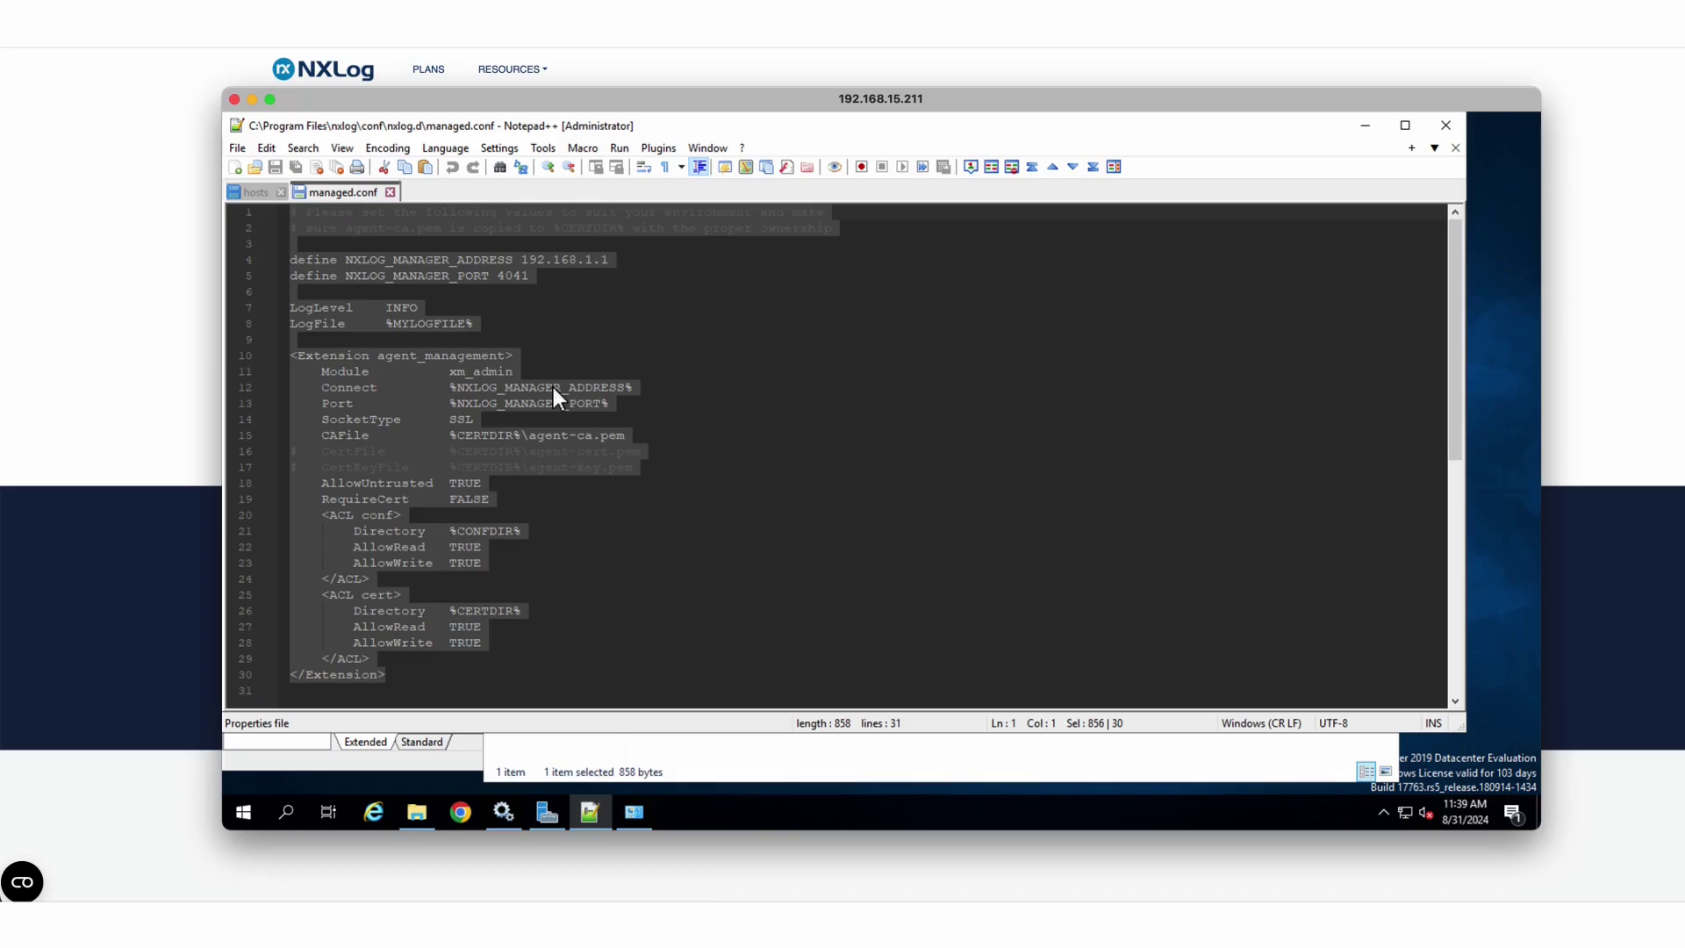
{"action": "left_click", "coordinate": [121, 330]}
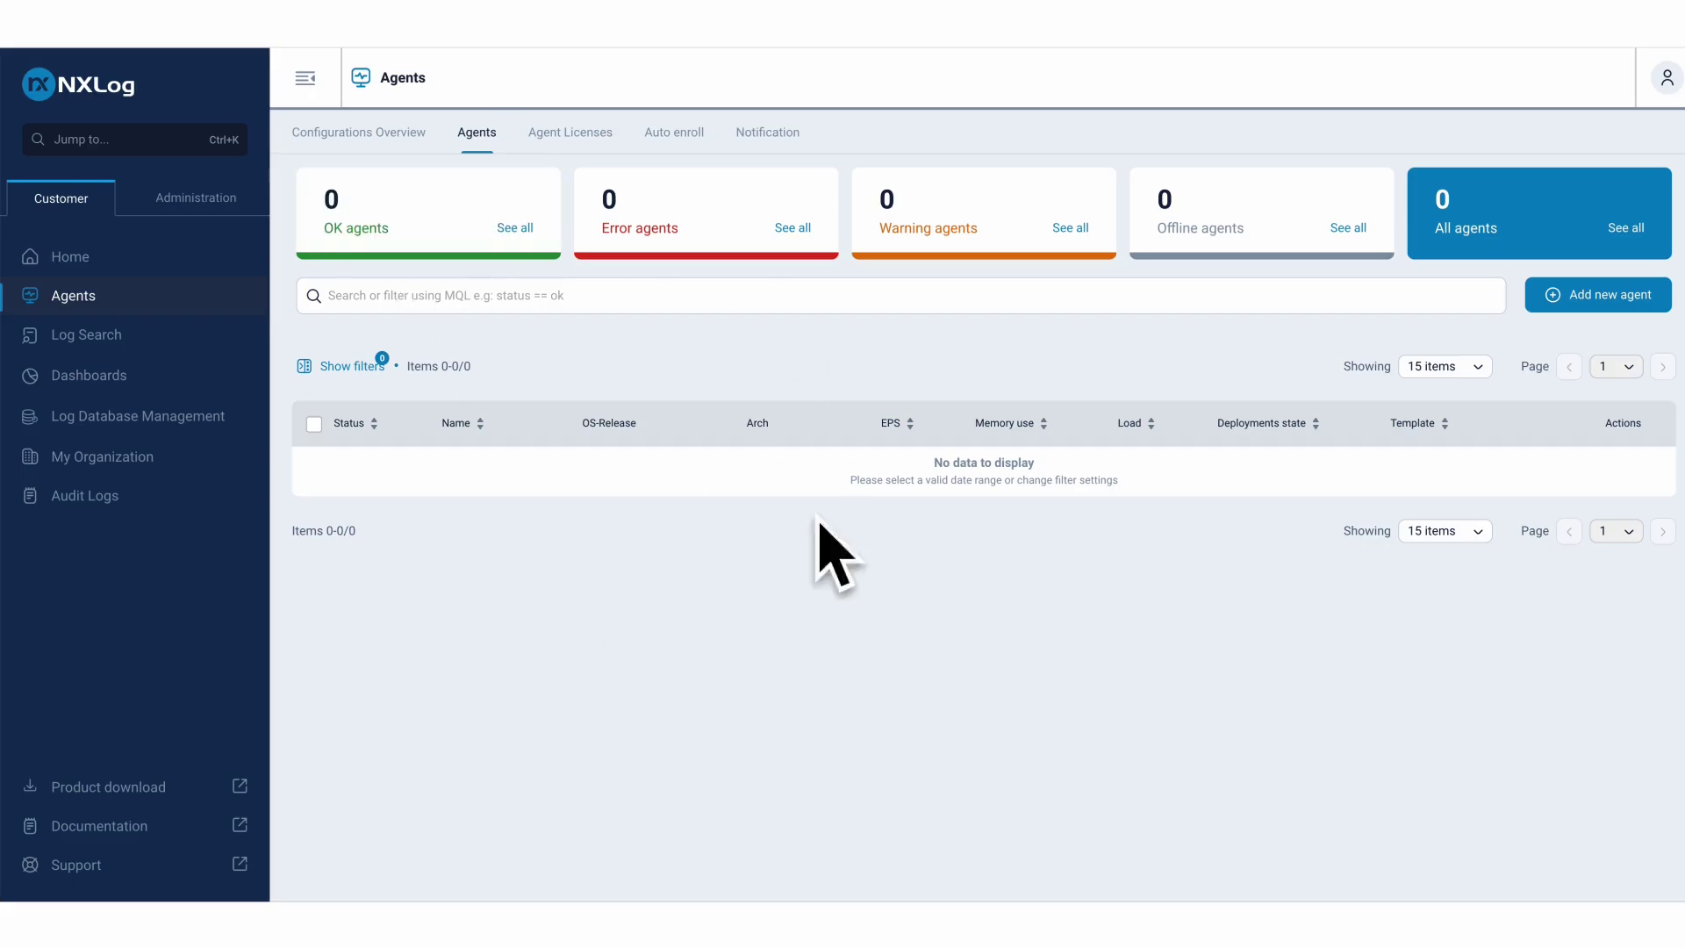
Go from Home to the Agents page and start the Add new agent wizard.
{"action": "left_click", "coordinate": [76, 258]}
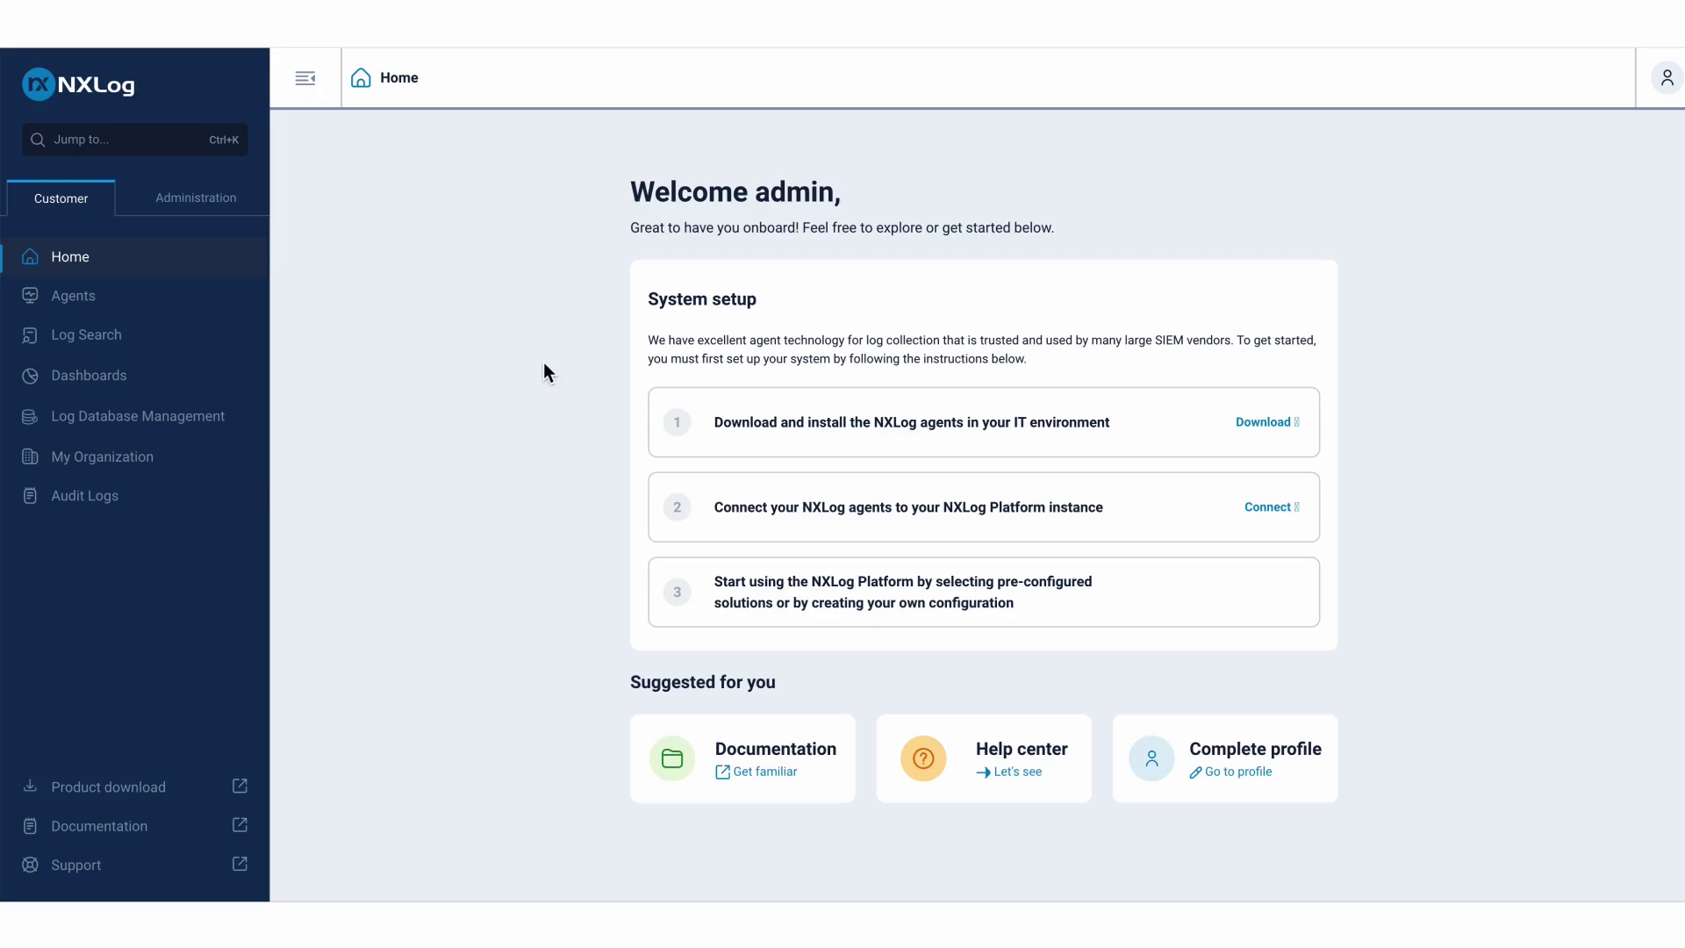
{"action": "left_click", "coordinate": [99, 302]}
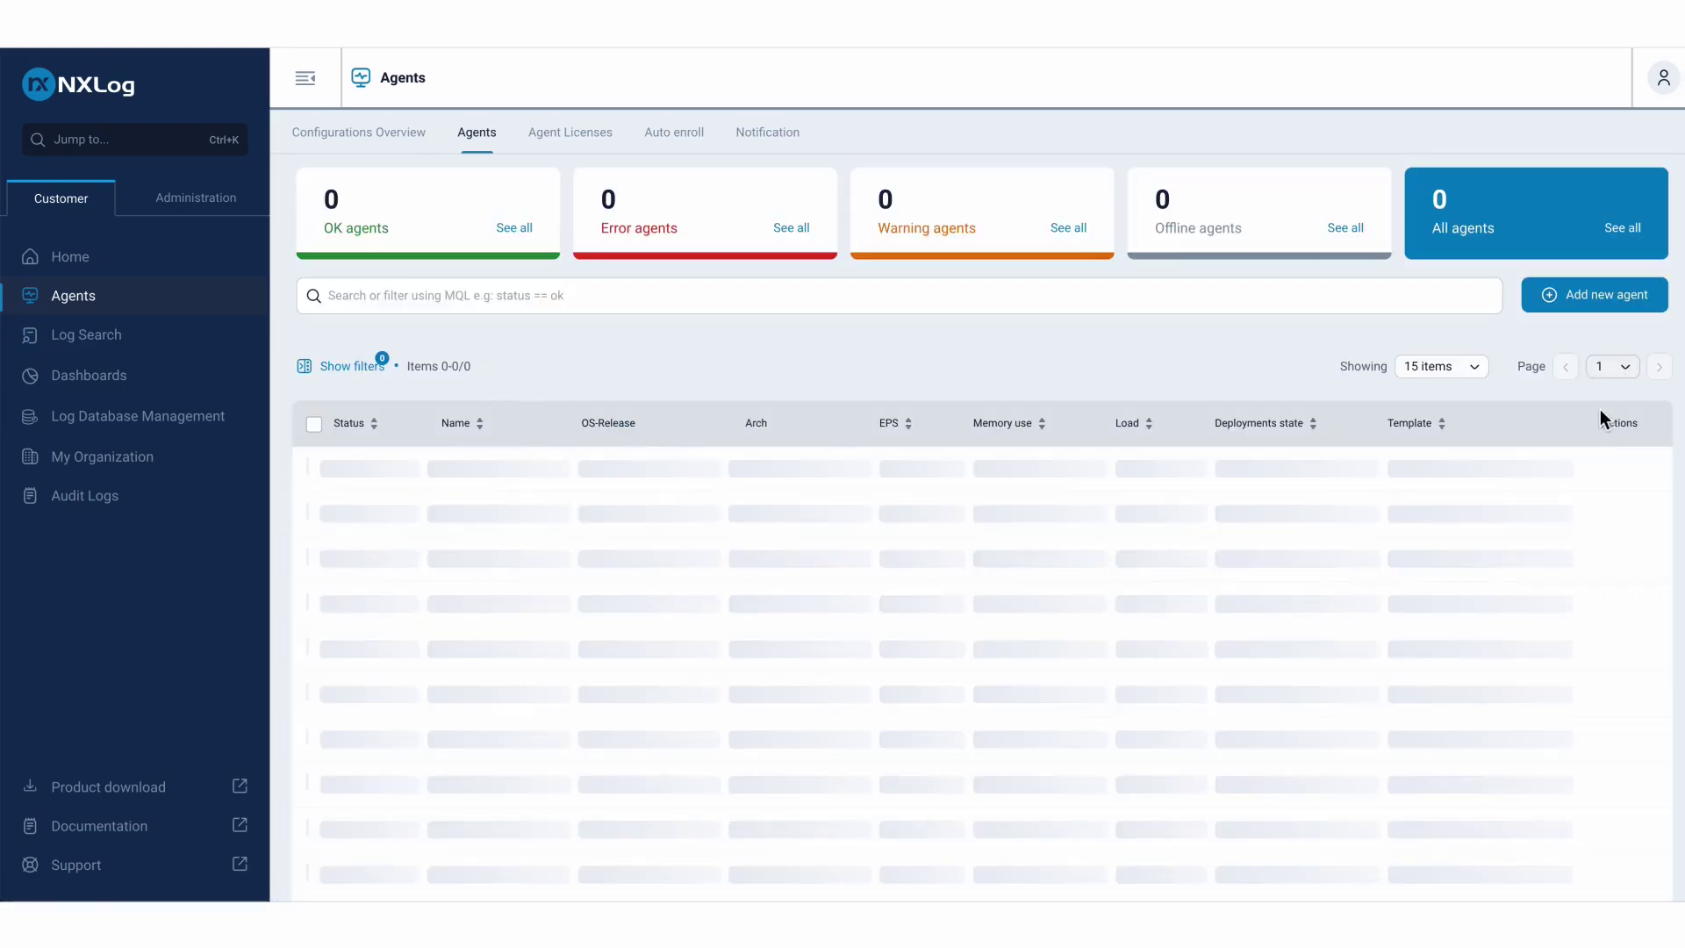
{"action": "left_click", "coordinate": [1605, 301]}
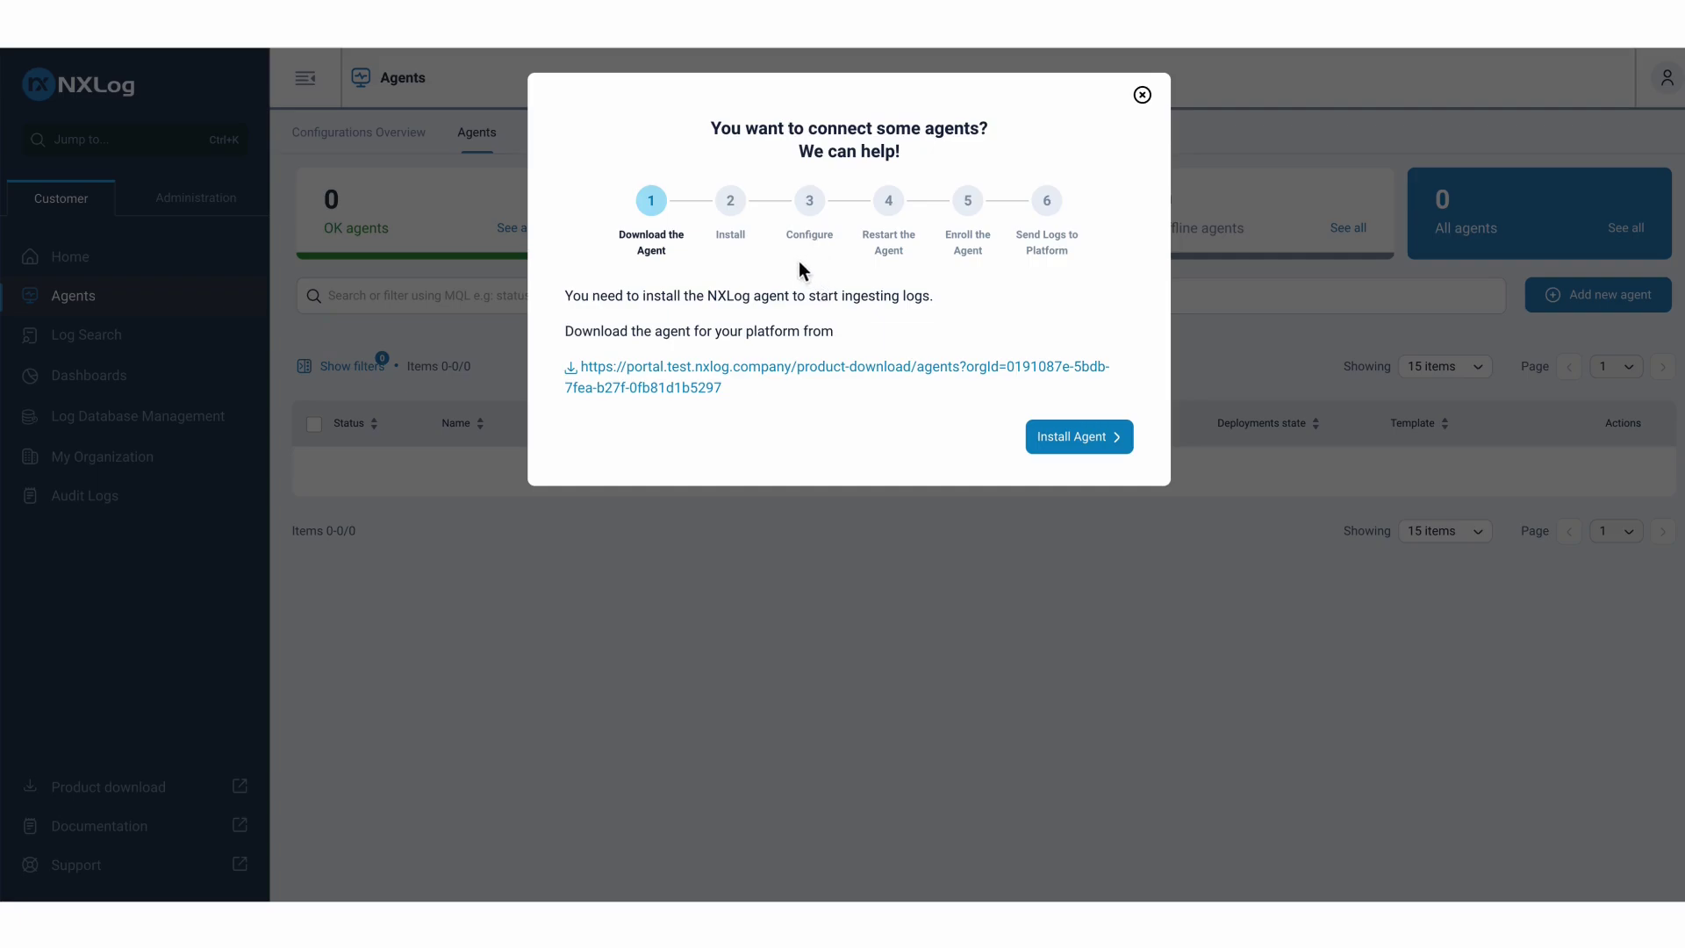
Advance the wizard to Configure Agent, expand the full 20-line managed.conf sample, then close the wizard.
{"action": "left_click", "coordinate": [1088, 441]}
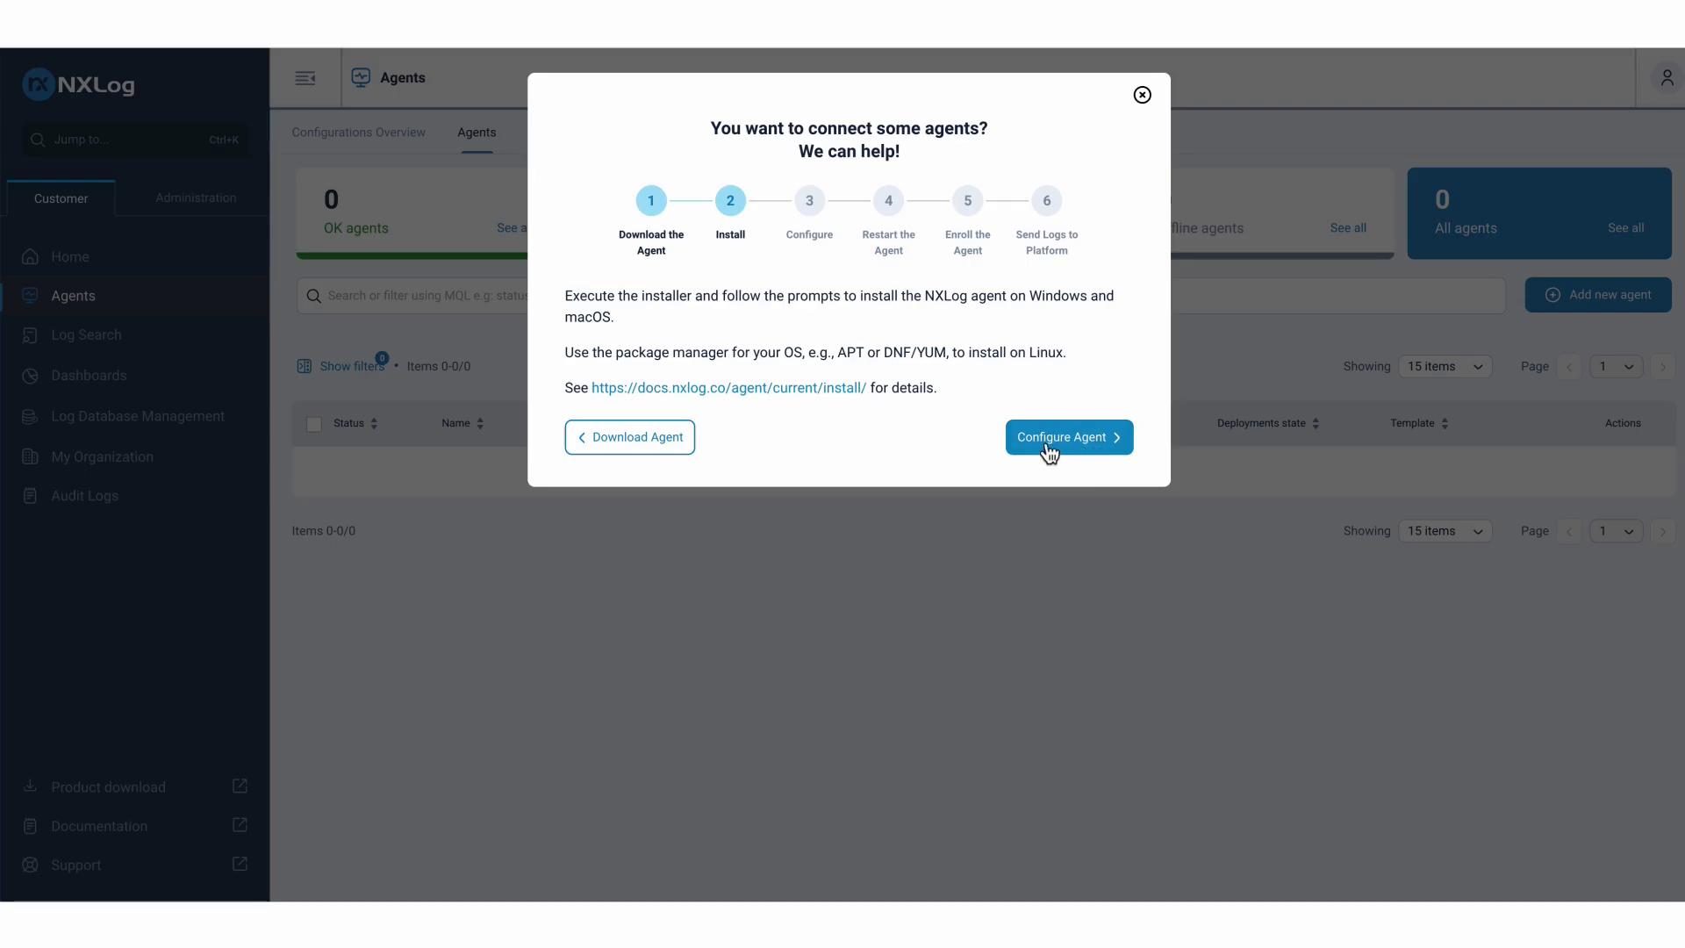
{"action": "left_click", "coordinate": [1093, 443]}
{"action": "left_click", "coordinate": [840, 449]}
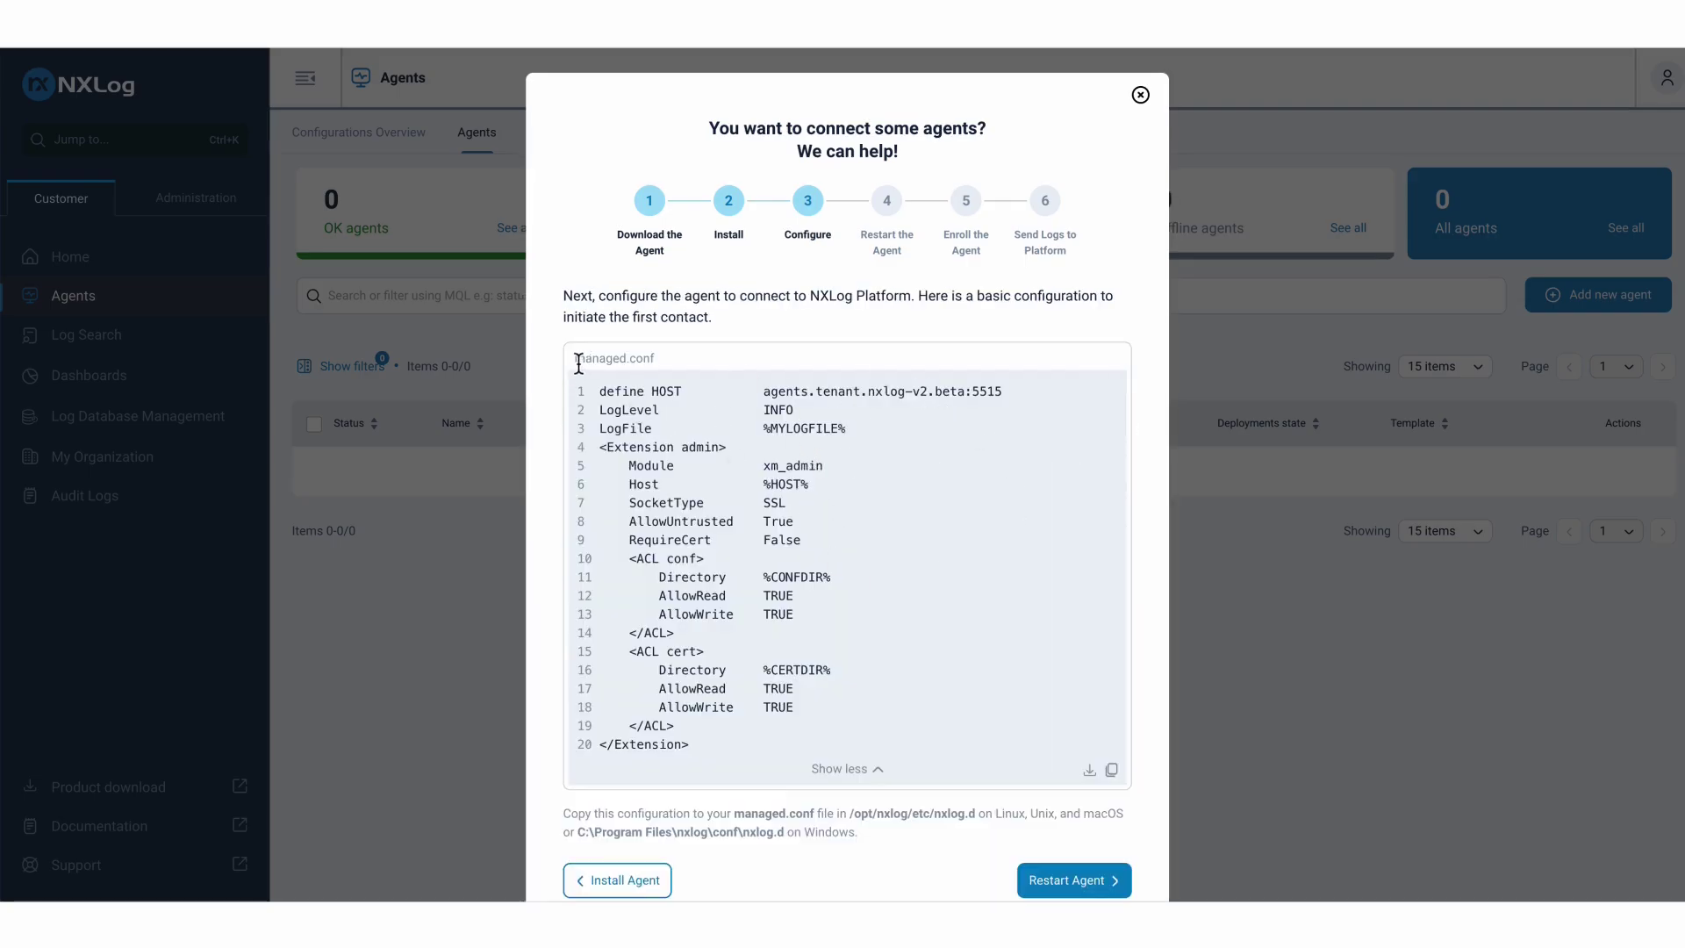
{"action": "left_click_drag", "start_coordinate": [572, 358], "coordinate": [661, 361]}
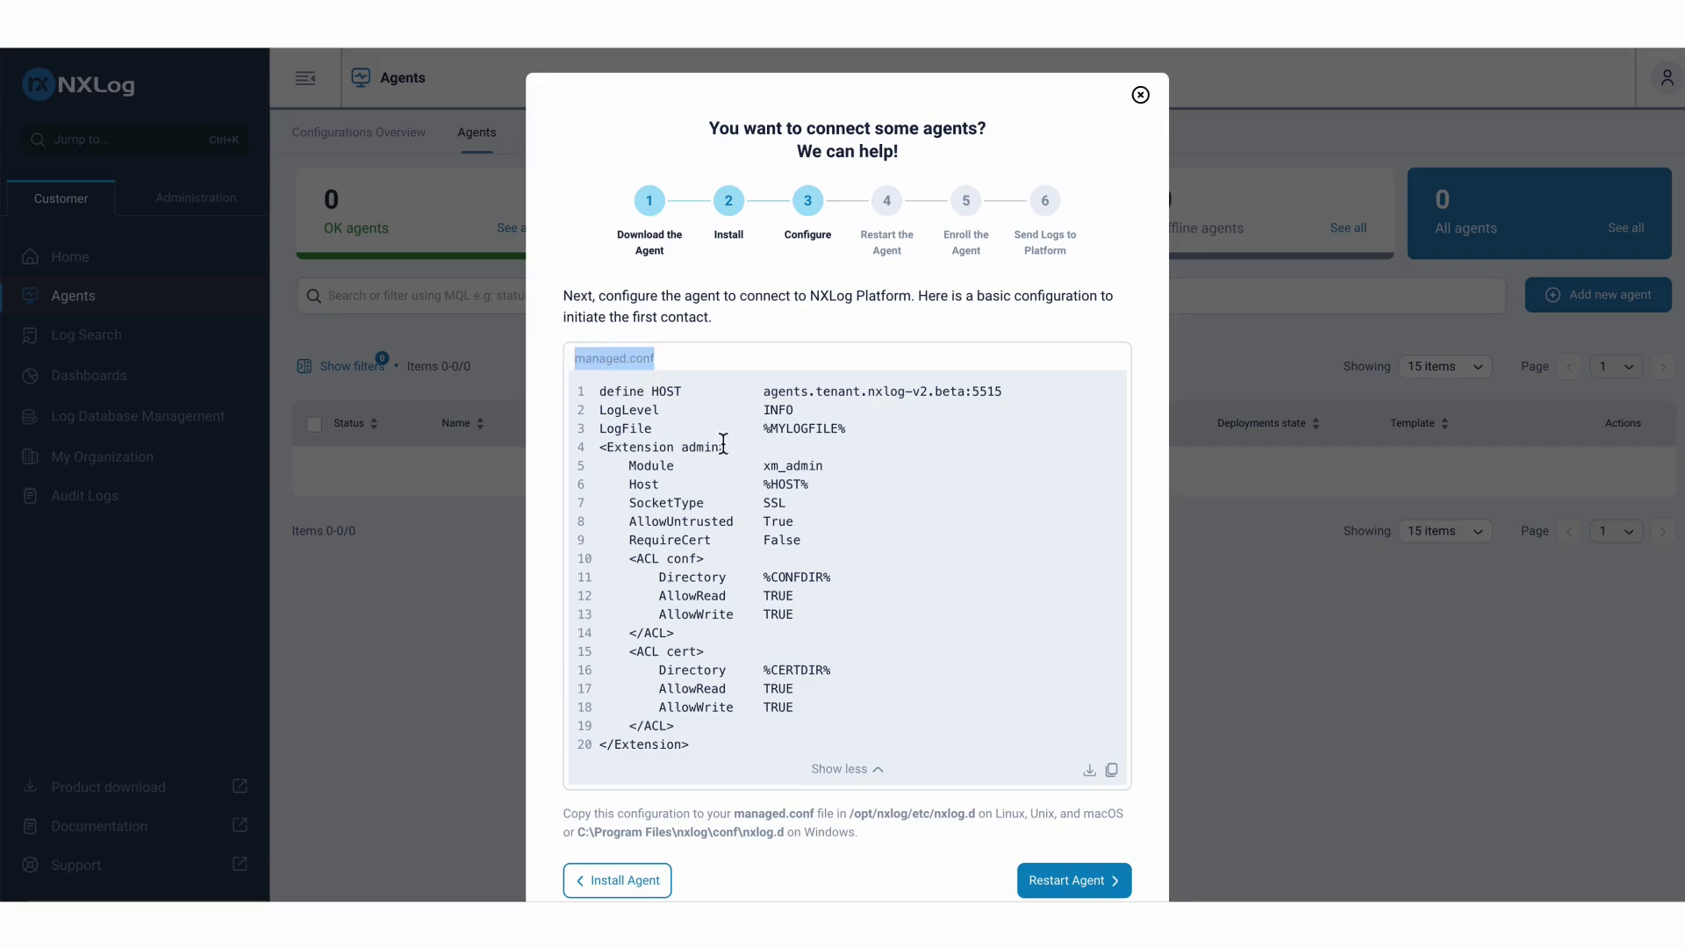
{"action": "left_click", "coordinate": [595, 360]}
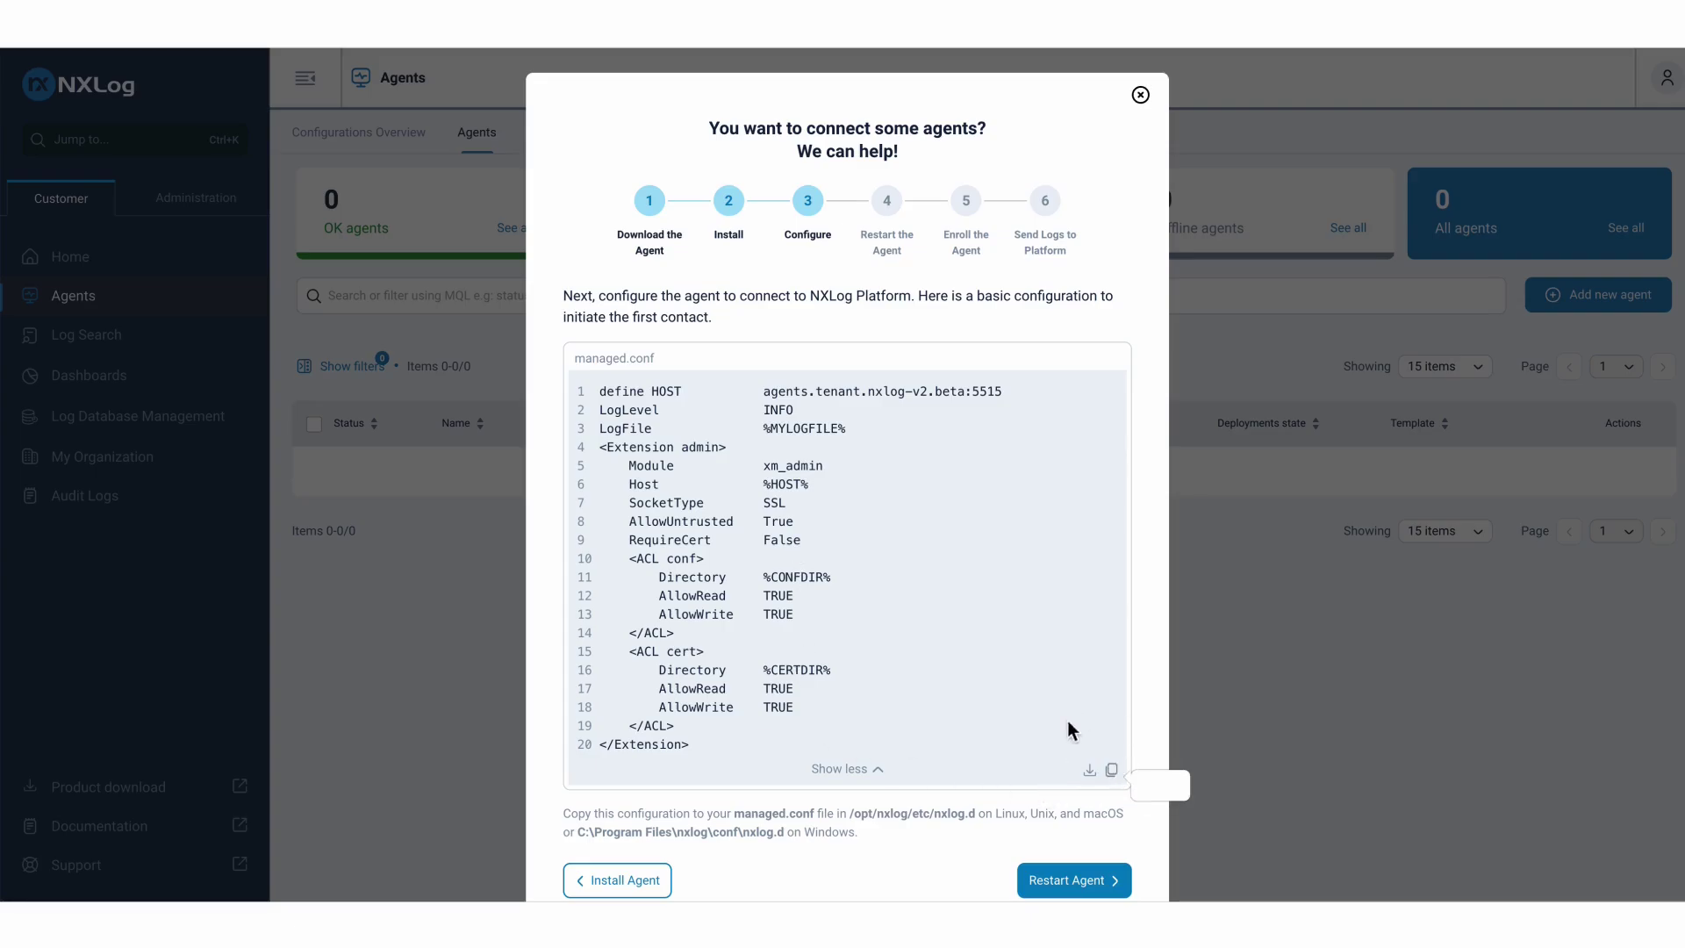
{"action": "left_click", "coordinate": [1141, 97]}
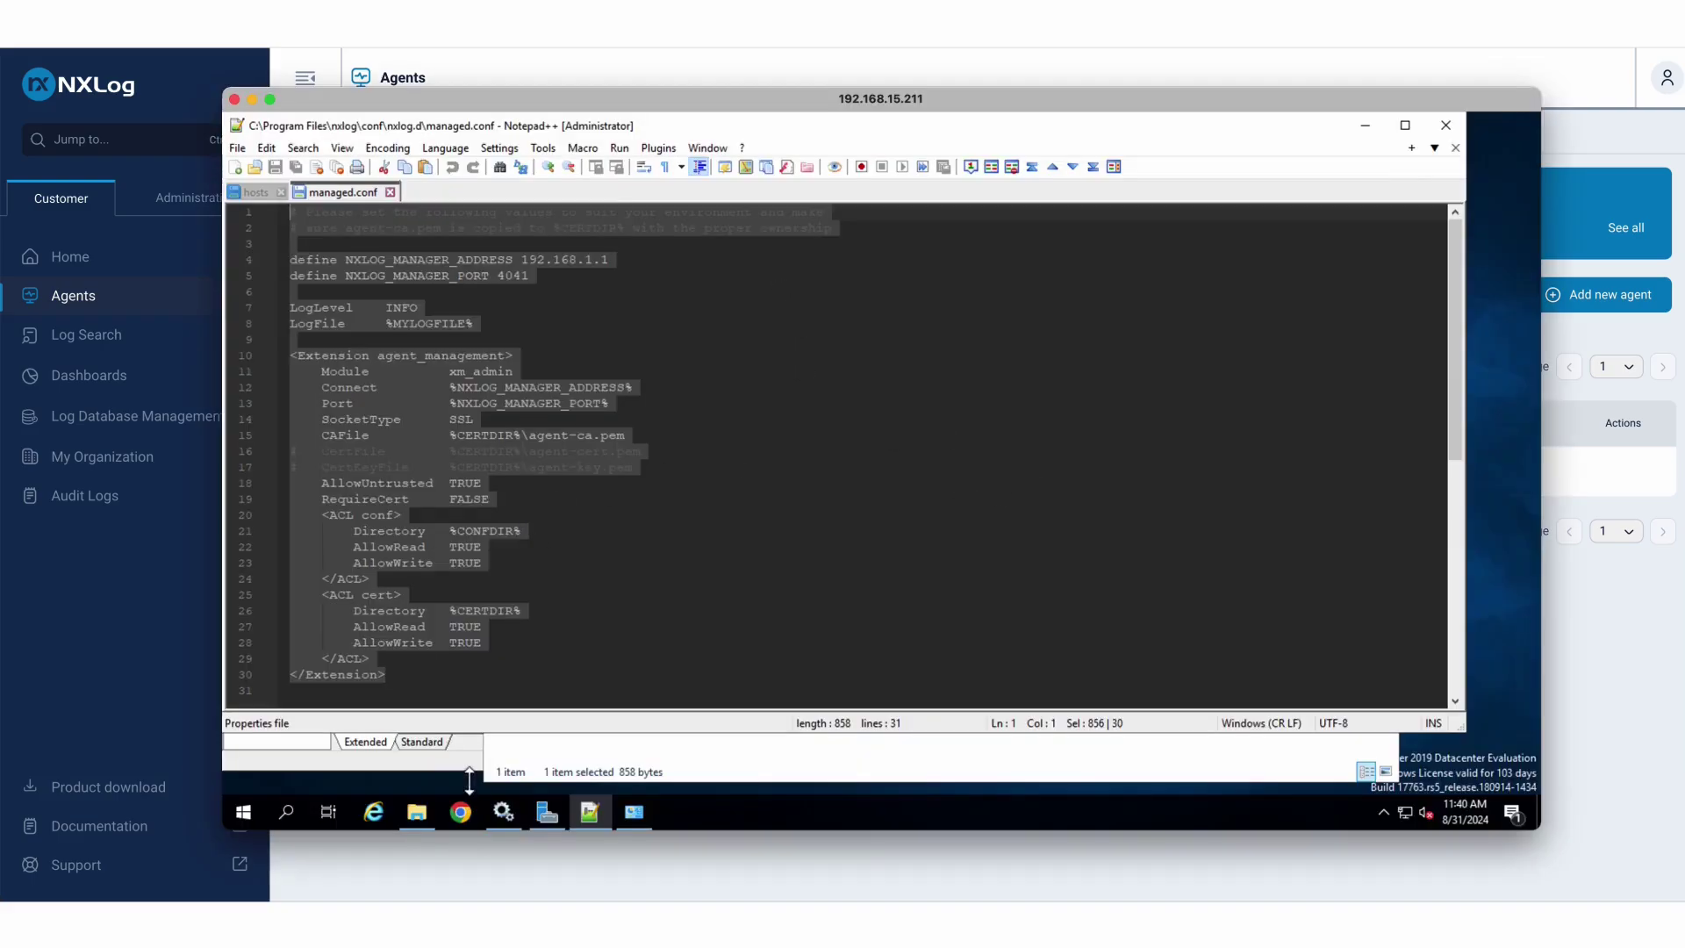
Replace managed.conf's contents with the pasted agents.tenant.nxlog-v2.beta:5515 management config and save it.
{"action": "left_click_drag", "start_coordinate": [421, 689], "coordinate": [275, 219]}
{"action": "key", "text": "Delete"}
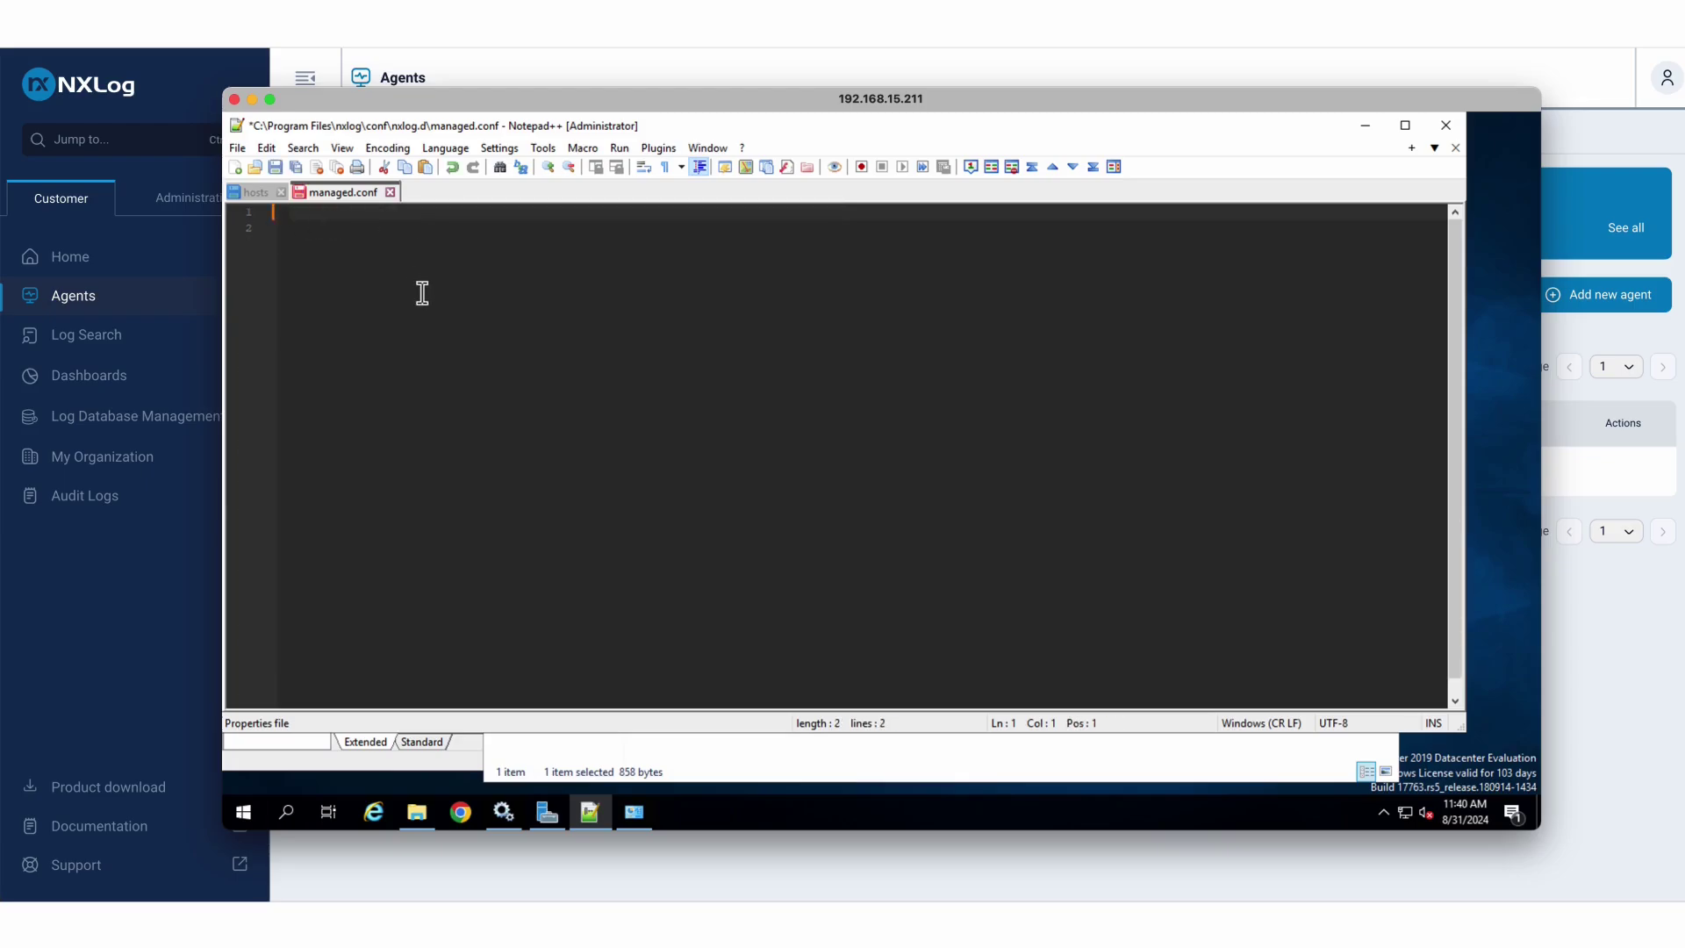
{"action": "key", "text": "ctrl+v"}
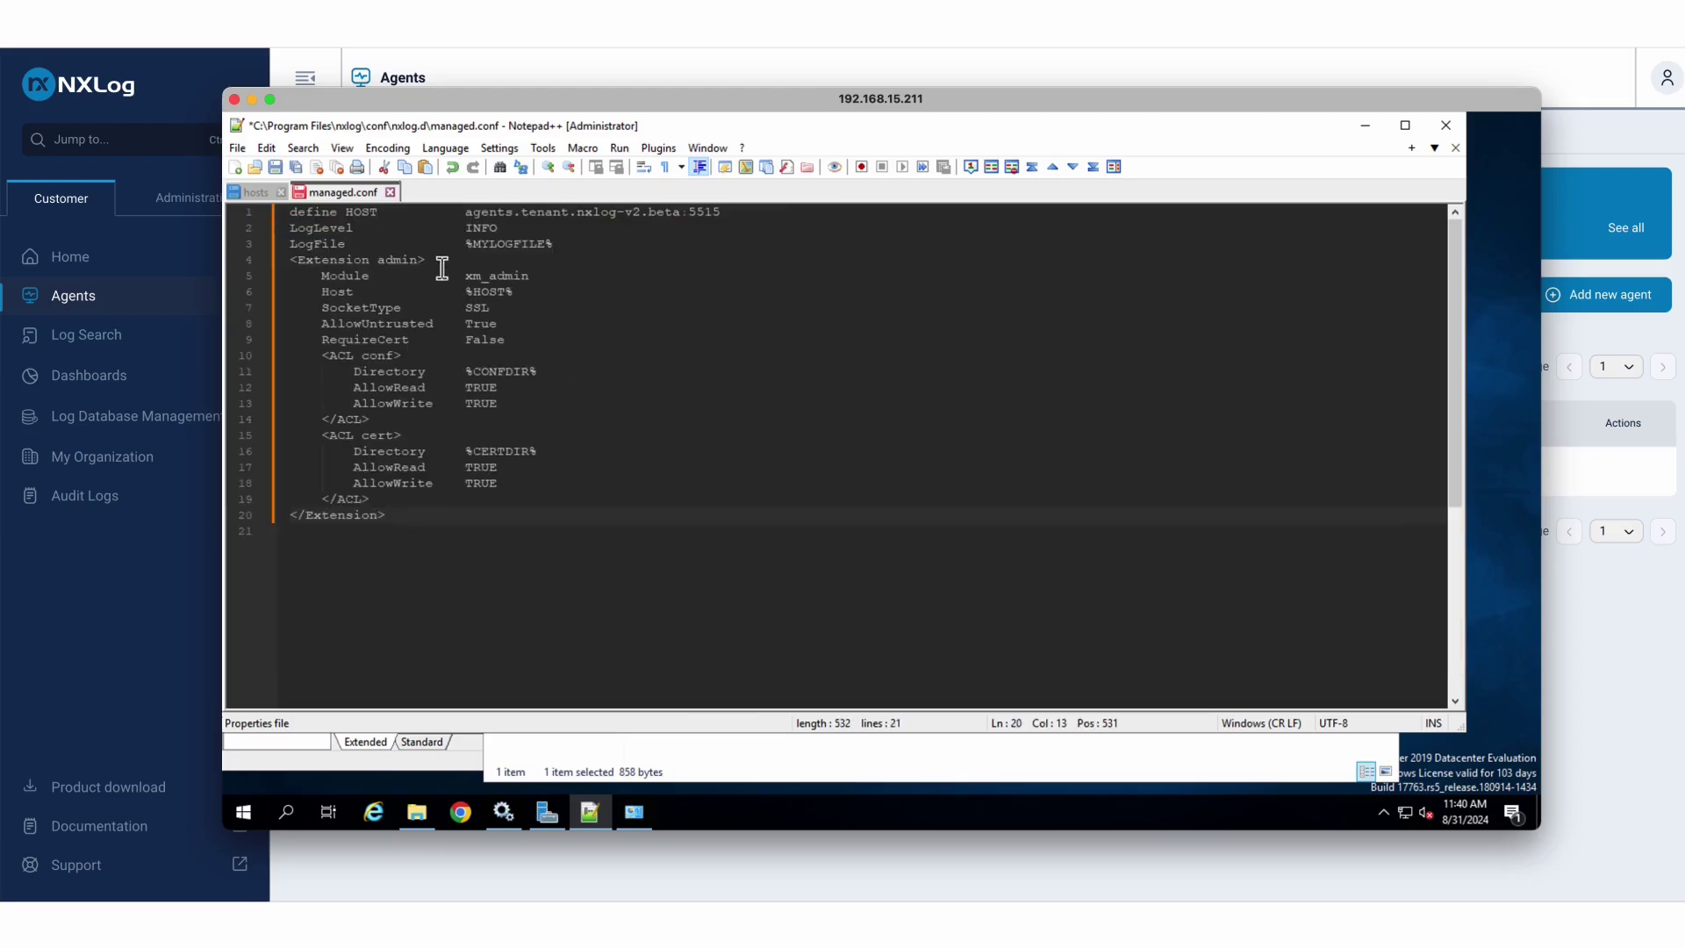
{"action": "left_click", "coordinate": [274, 166]}
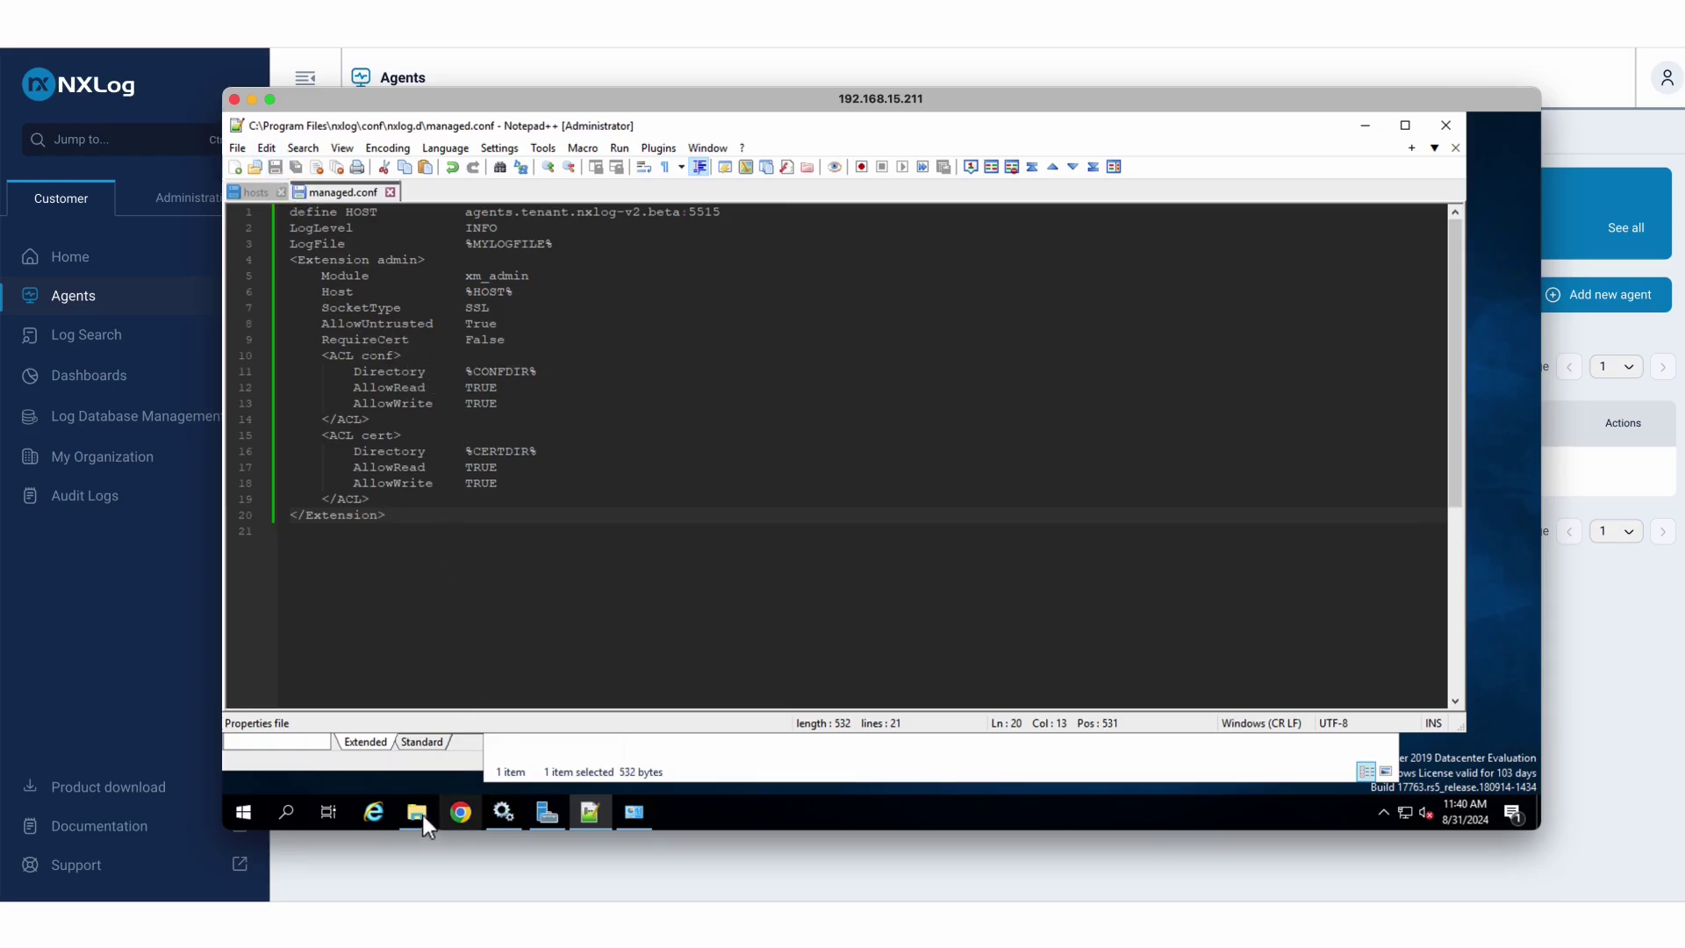
Open nxlog.log from C:\Program Files\nxlog\data in Notepad++.
{"action": "left_click", "coordinate": [605, 748]}
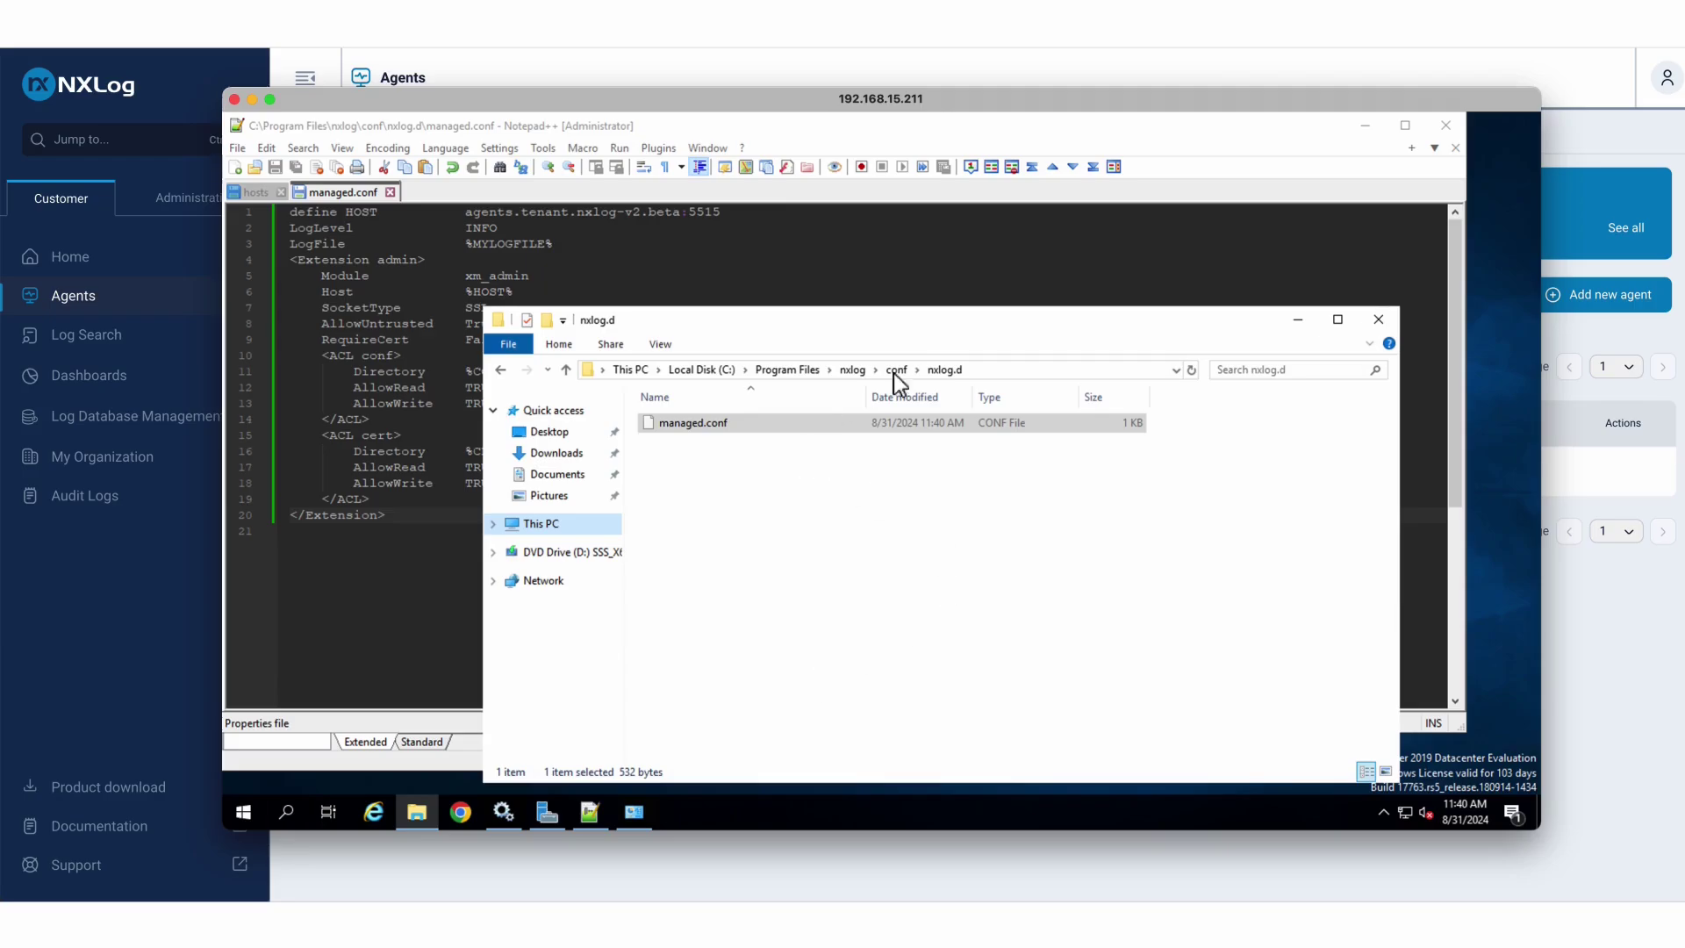
{"action": "left_click", "coordinate": [855, 369]}
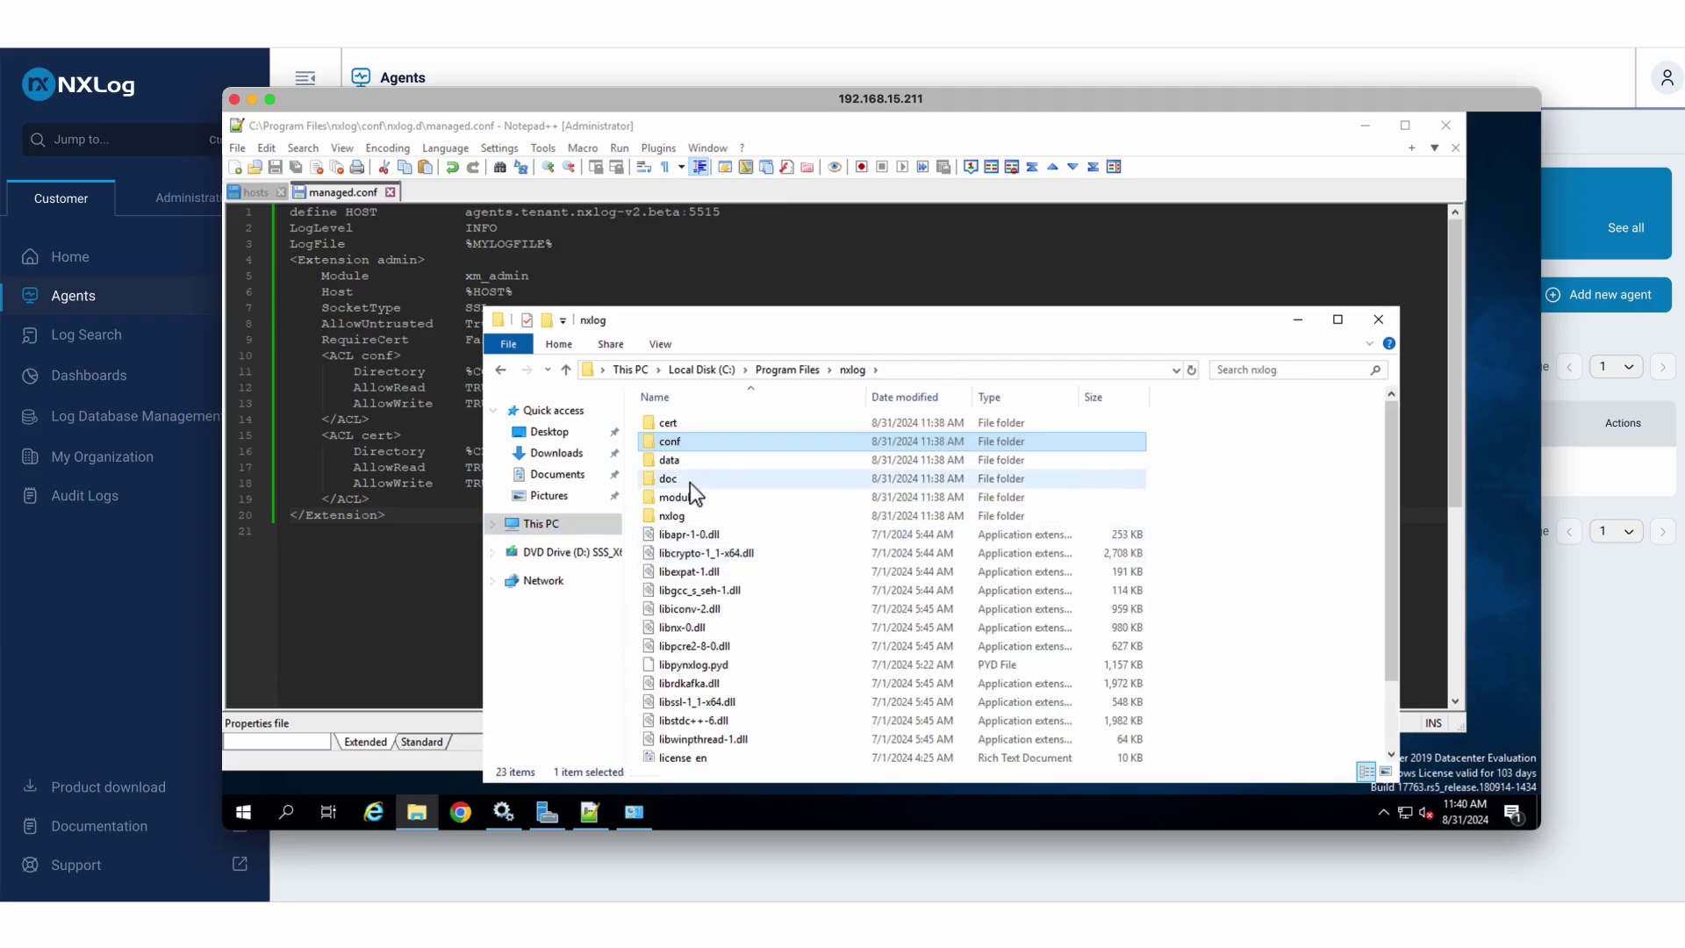
{"action": "left_click", "coordinate": [675, 462]}
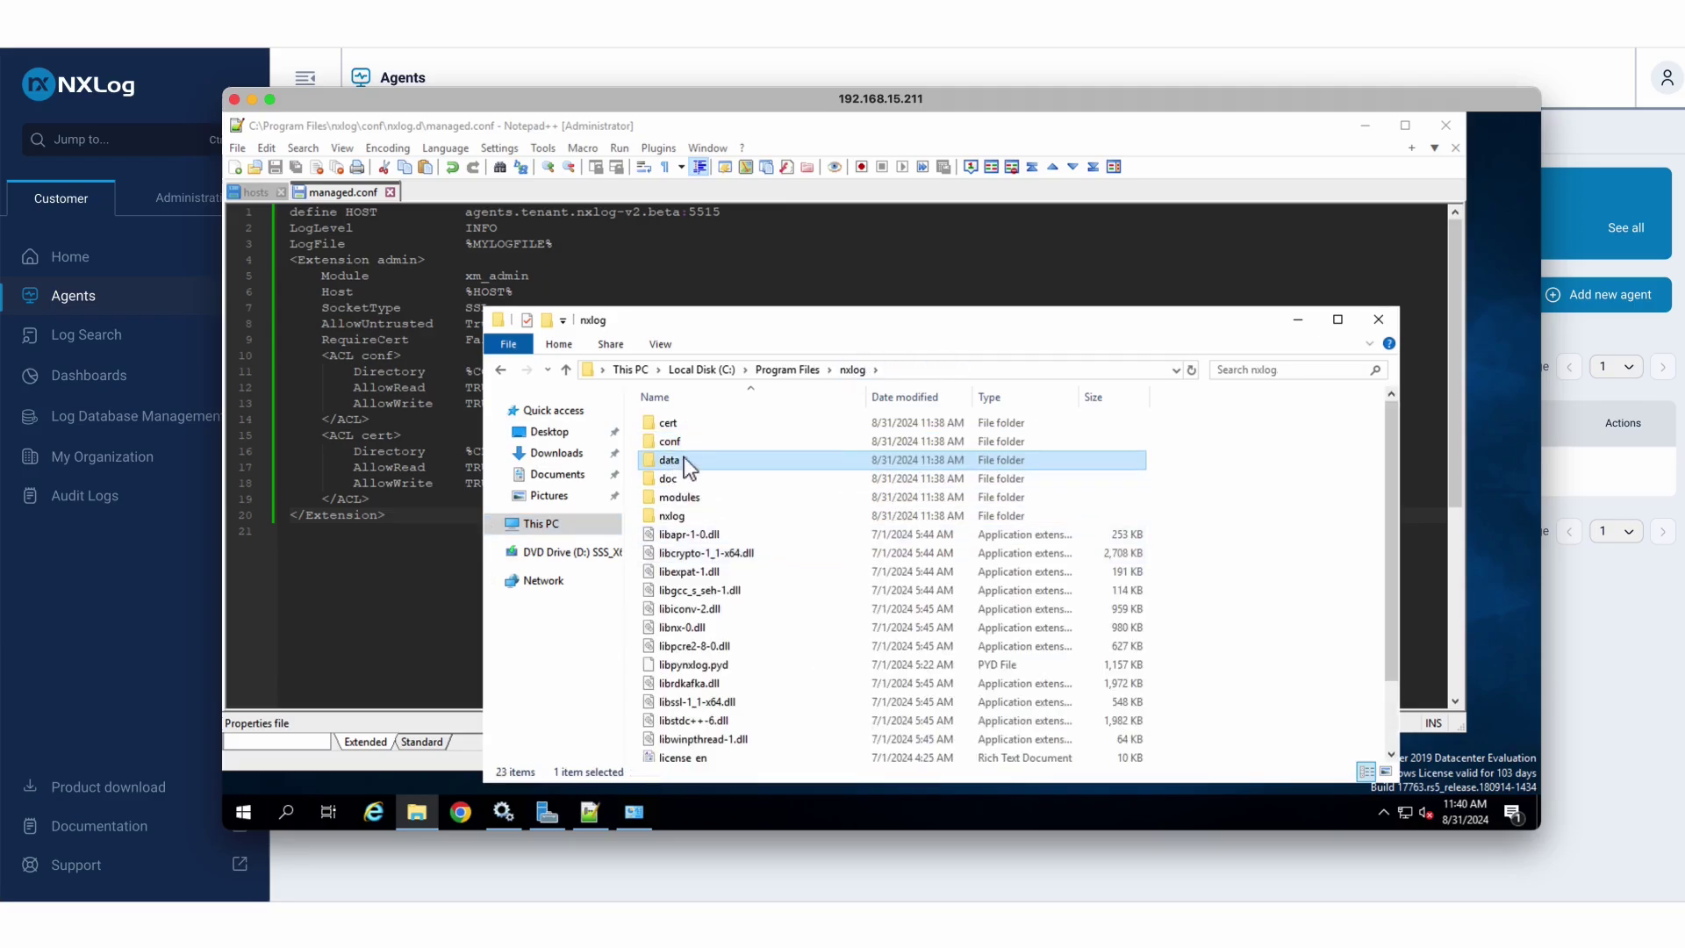
{"action": "double_click", "coordinate": [674, 461]}
{"action": "left_click", "coordinate": [677, 460]}
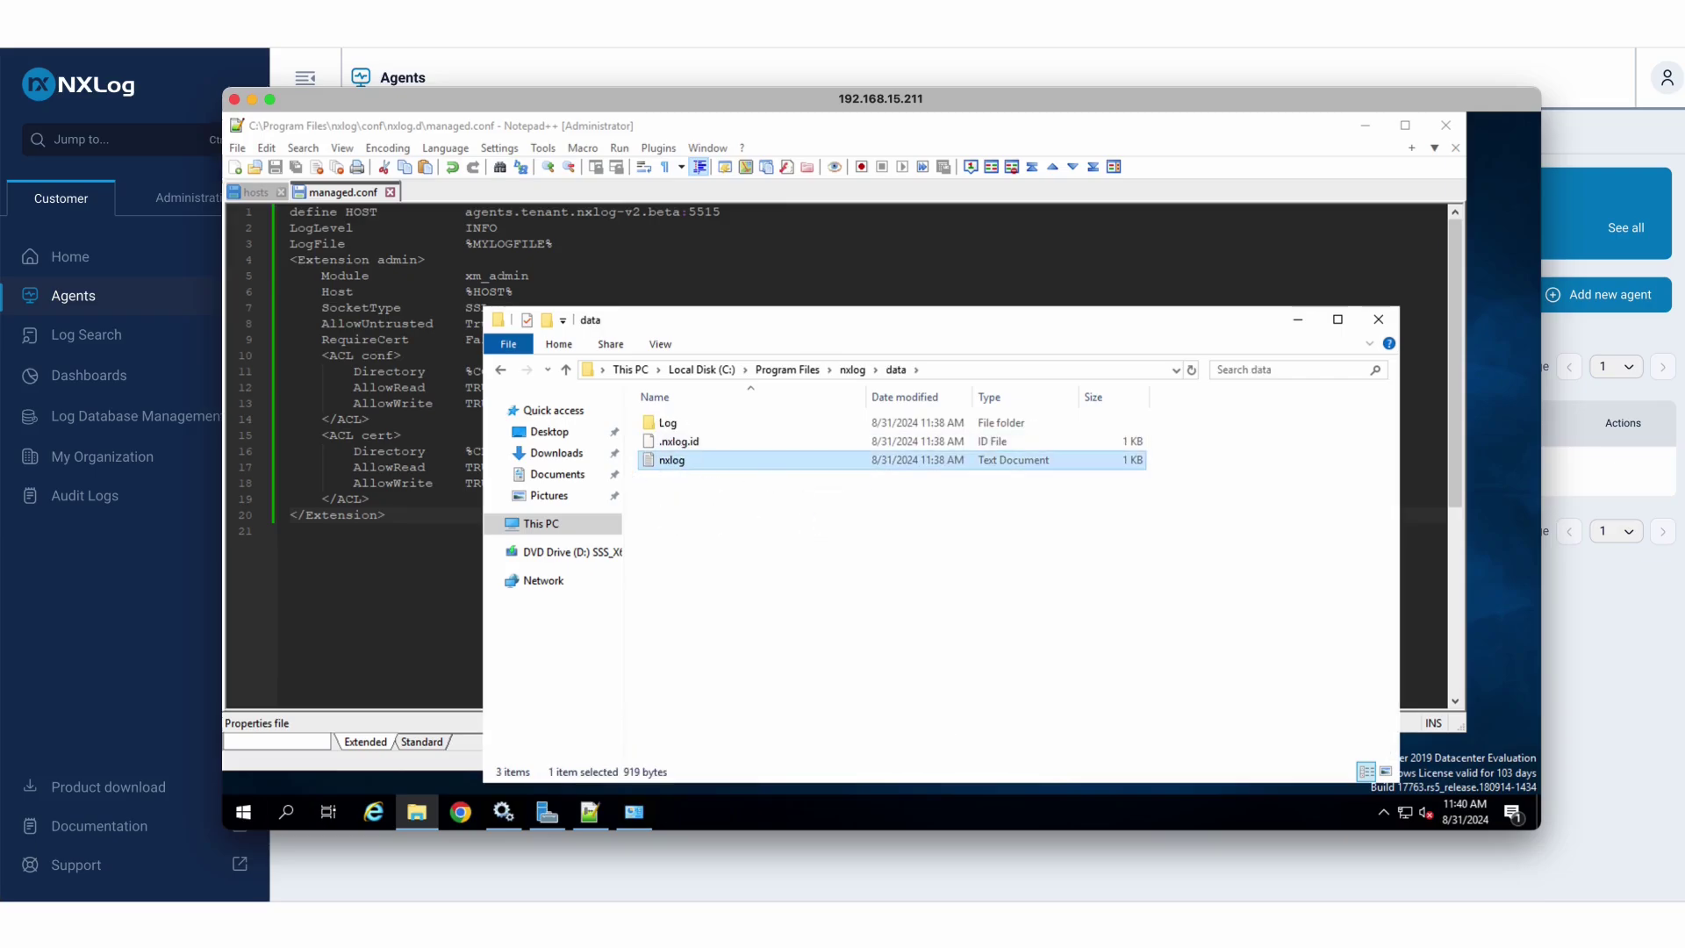
{"action": "right_click", "coordinate": [681, 460]}
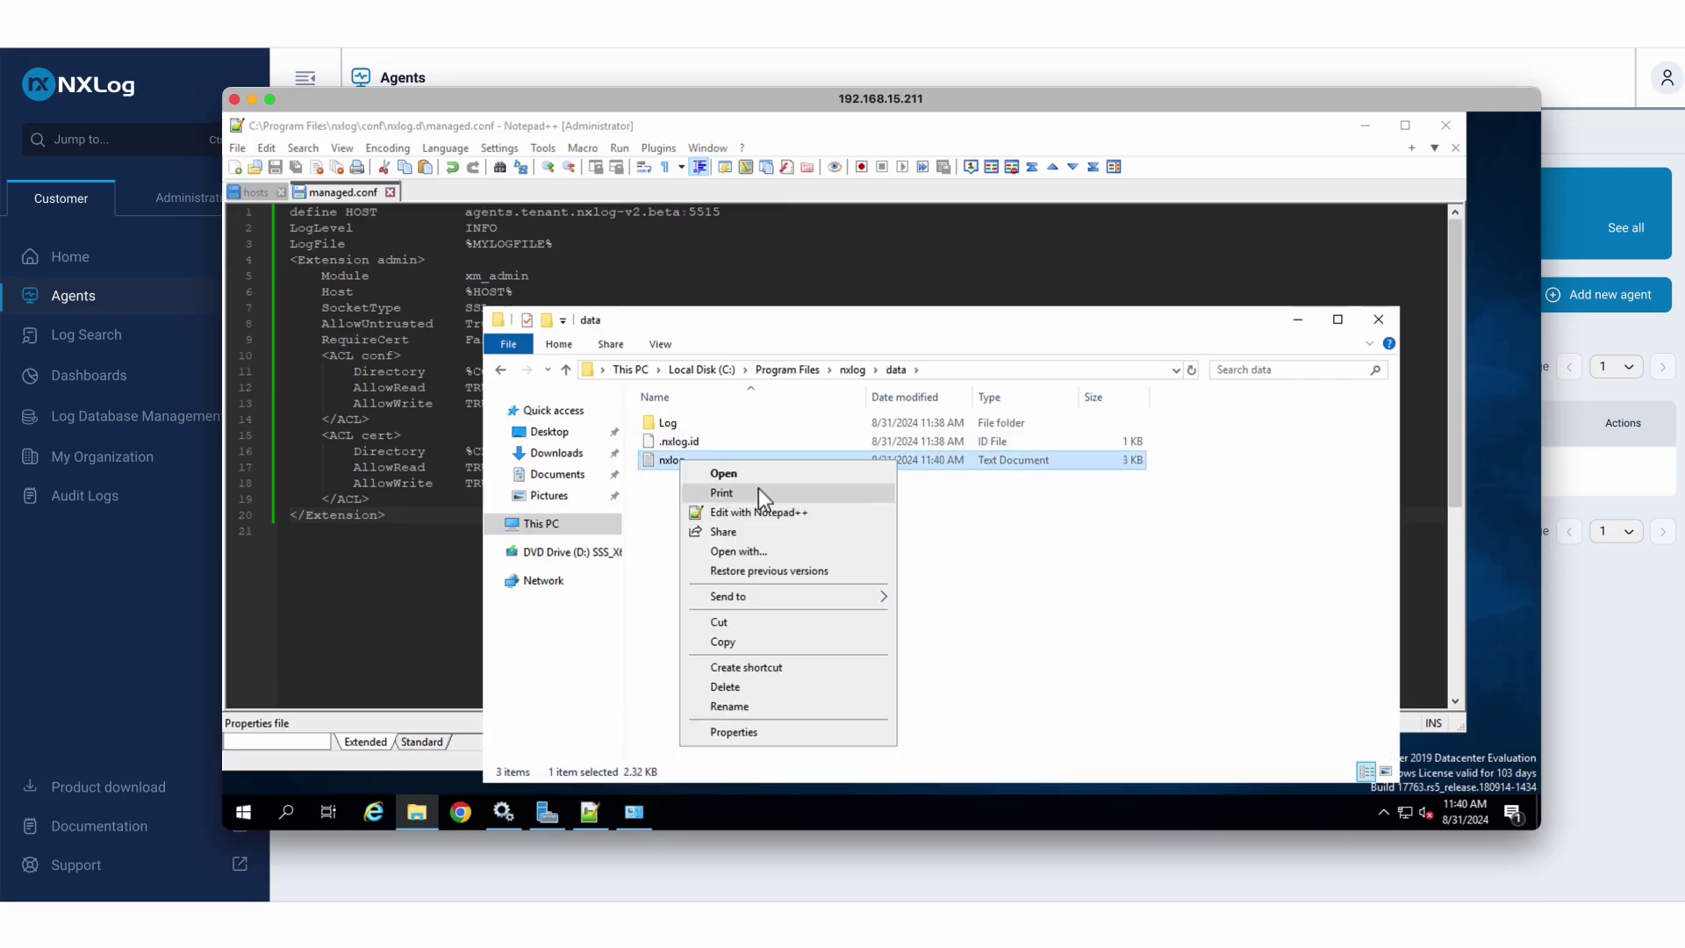
{"action": "left_click", "coordinate": [756, 512]}
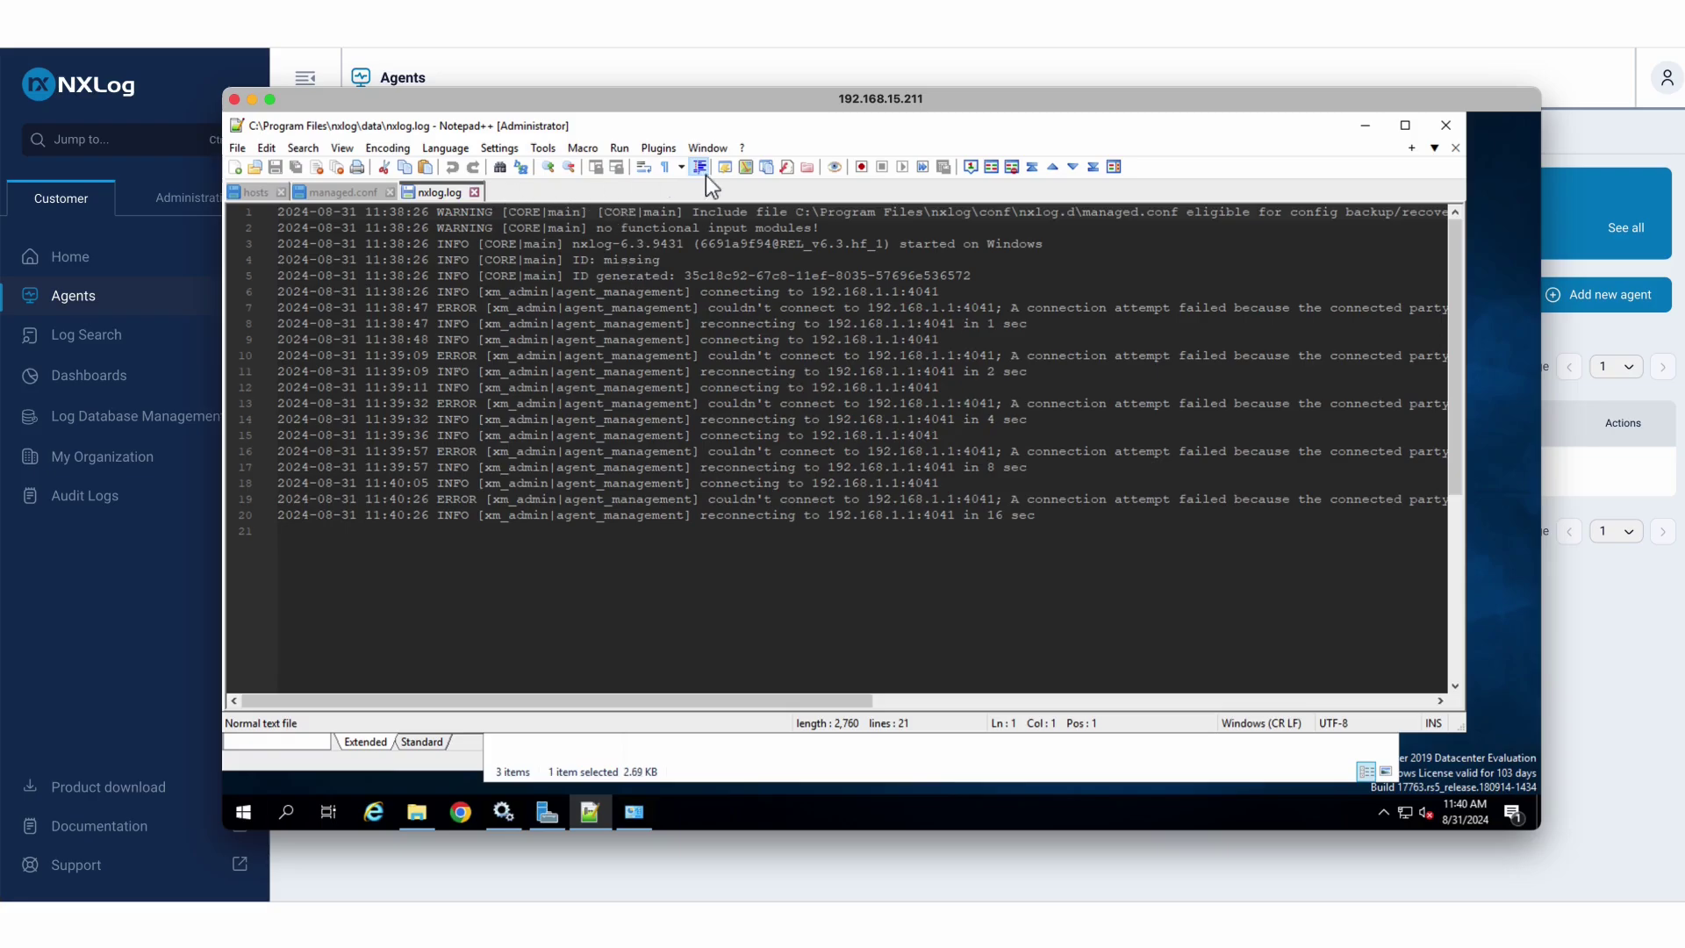
Turn on tail -f monitoring for nxlog.log, then select the agent-manager host on managed.conf line 1.
{"action": "left_click", "coordinate": [834, 167]}
{"action": "left_click", "coordinate": [342, 192]}
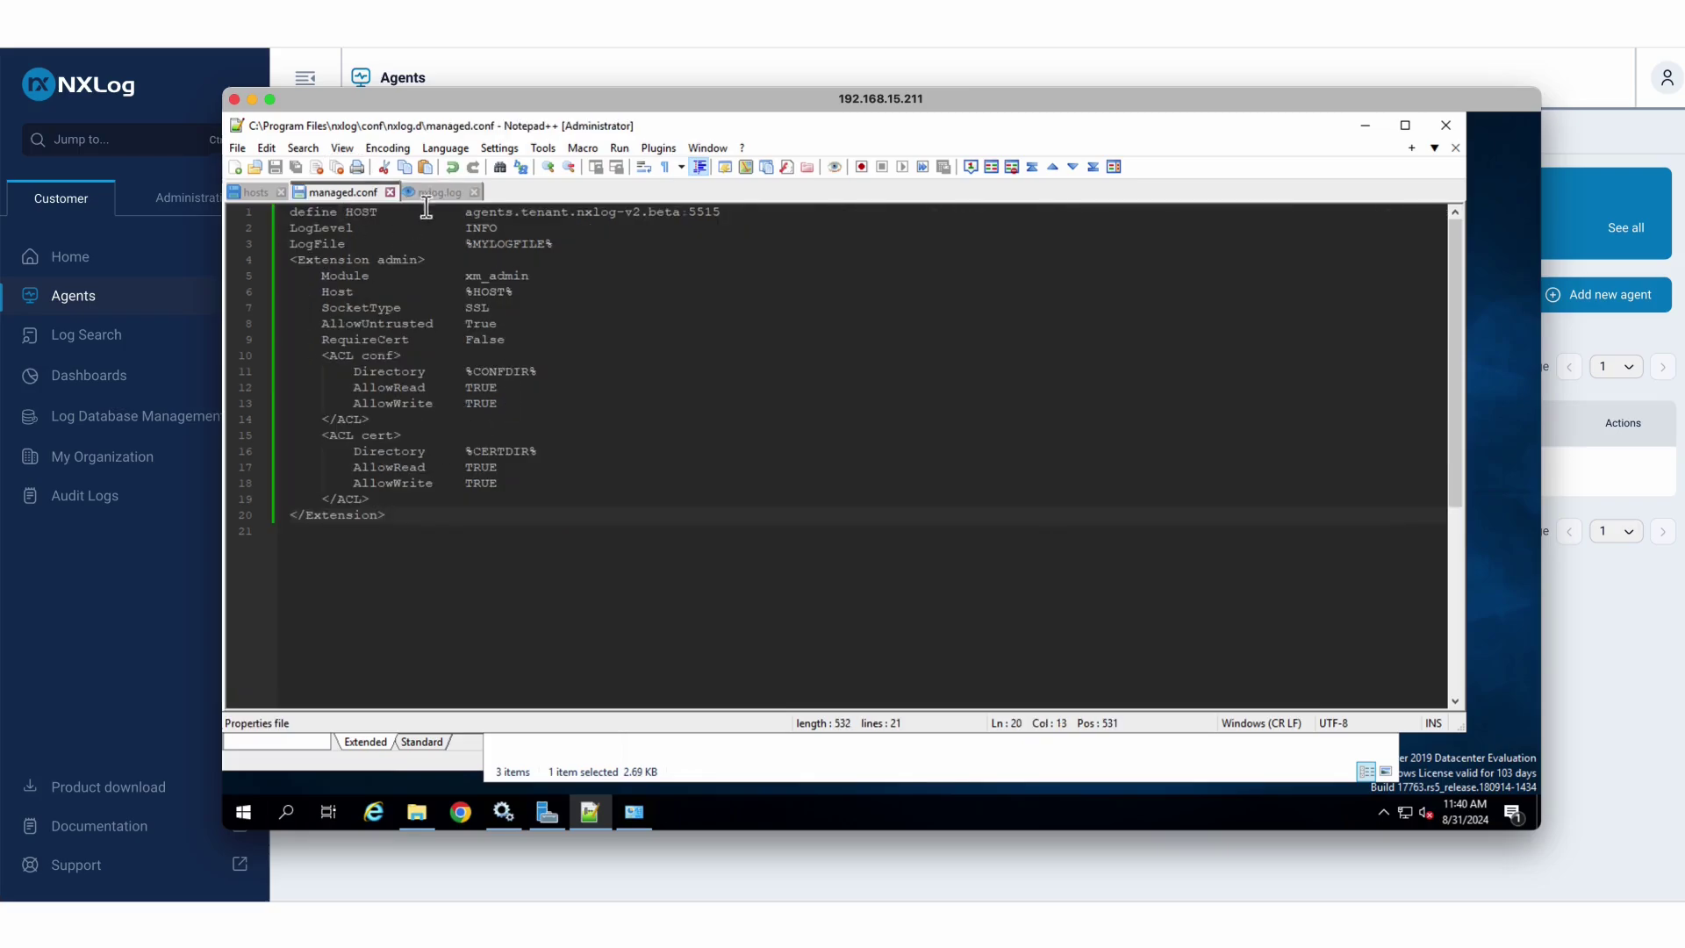
{"action": "left_click_drag", "start_coordinate": [466, 213], "coordinate": [702, 219]}
{"action": "double_click", "coordinate": [702, 220]}
{"action": "left_click", "coordinate": [260, 193]}
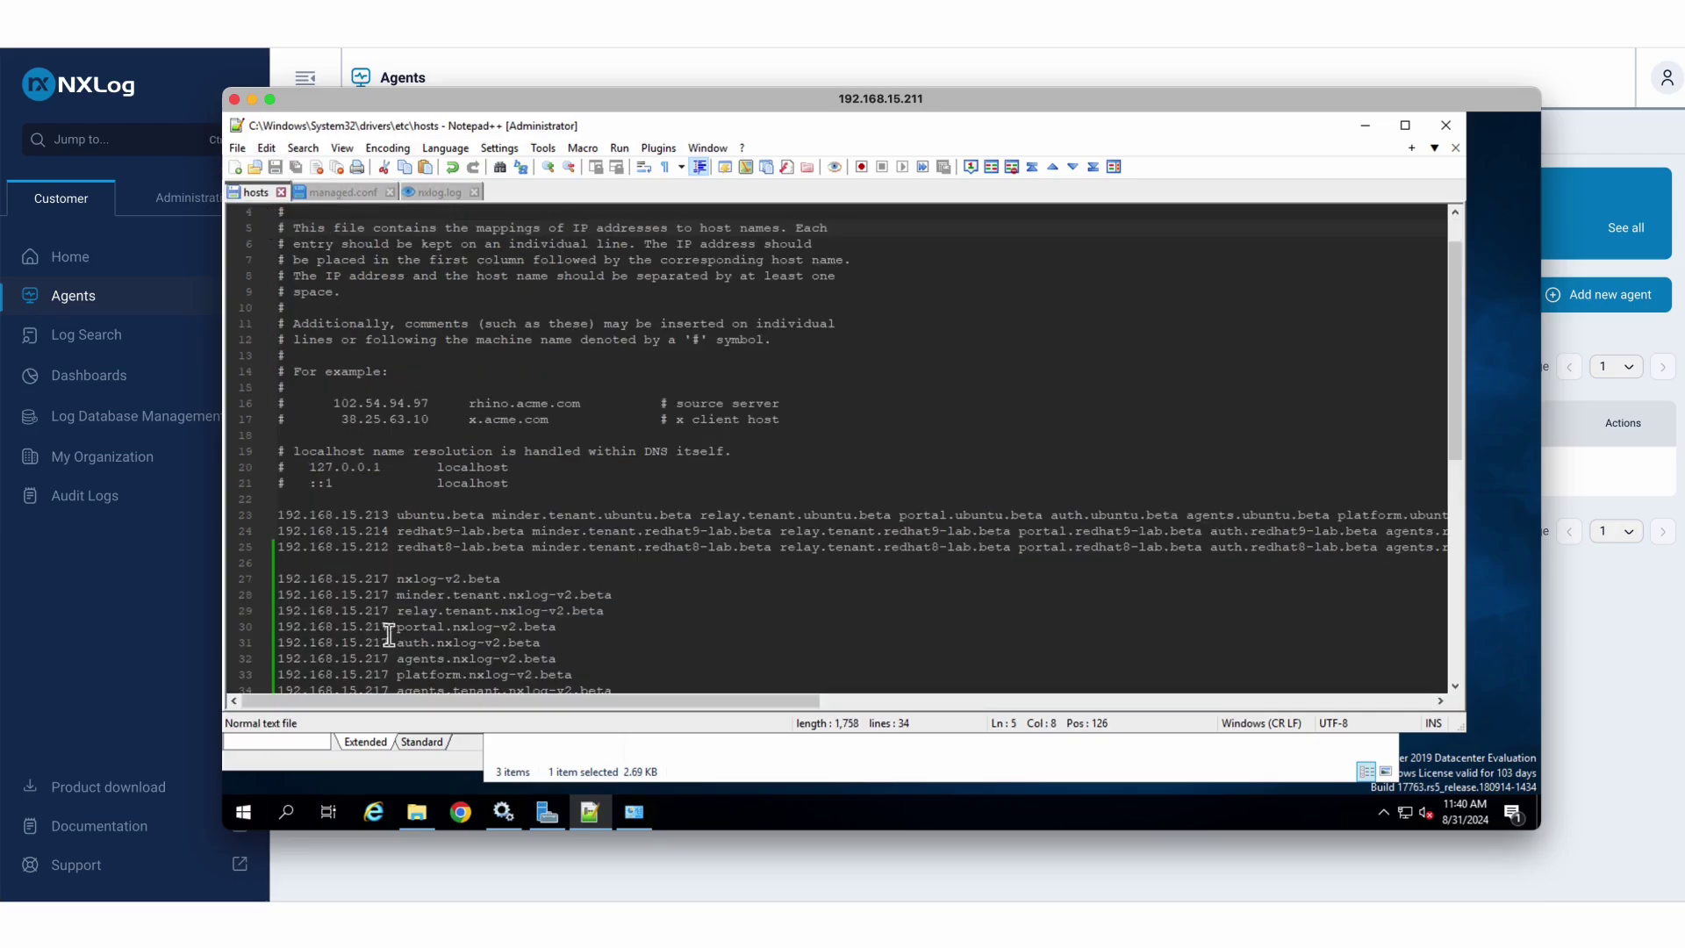
{"action": "left_click_drag", "start_coordinate": [625, 593], "coordinate": [277, 484]}
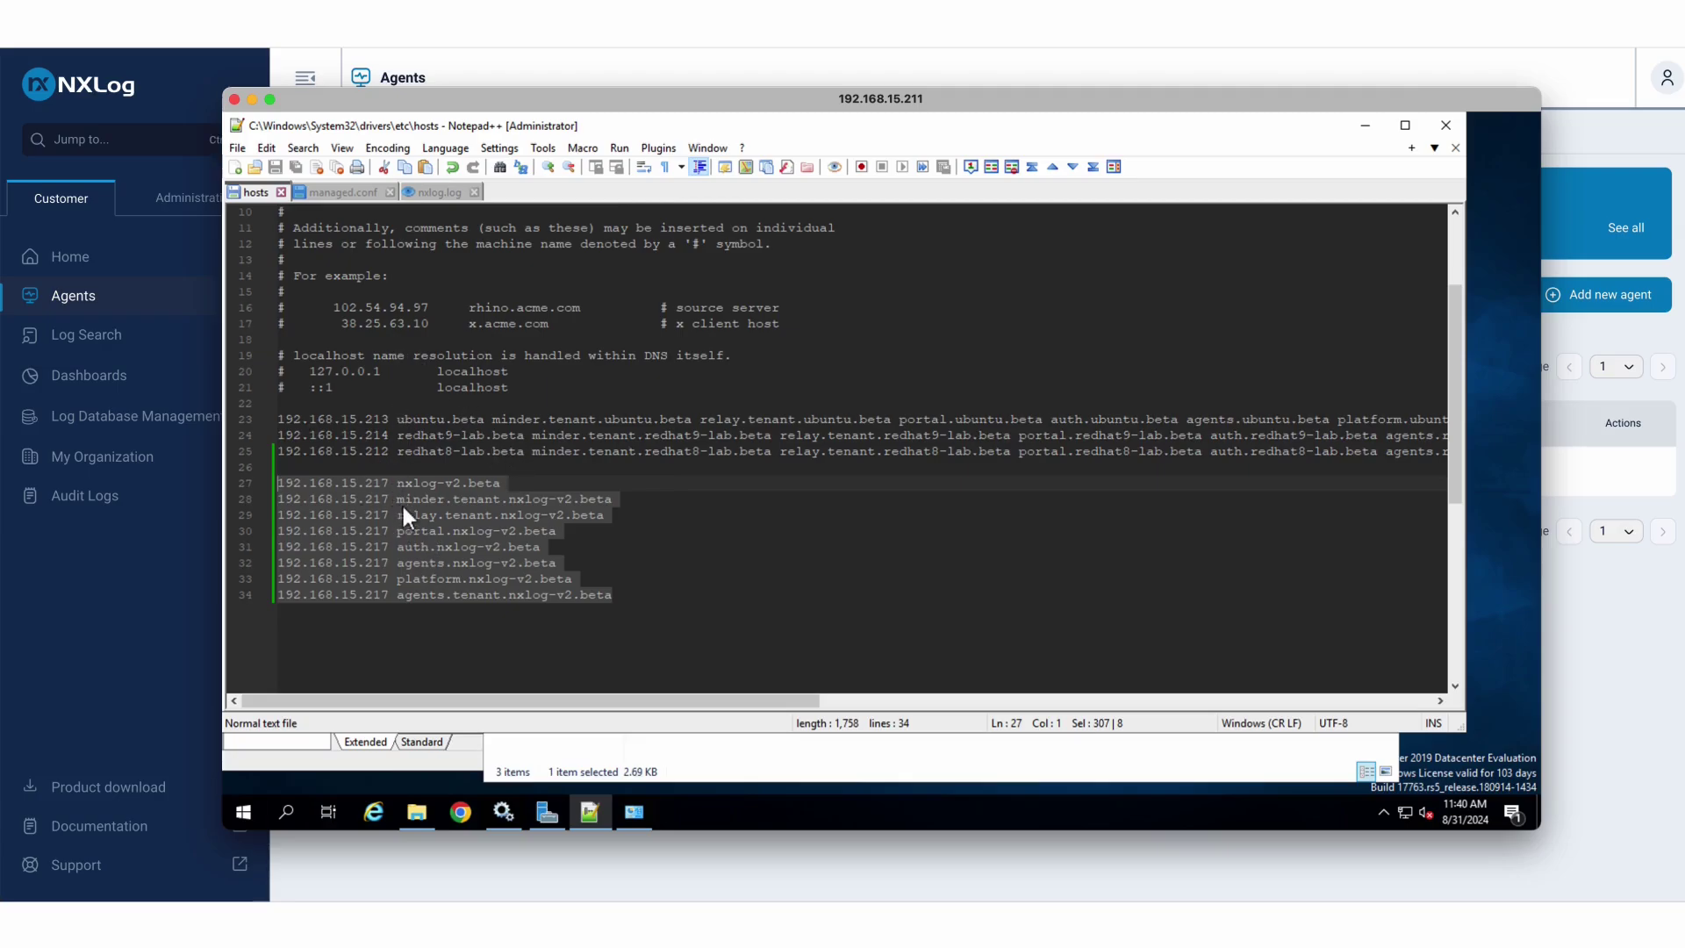
{"action": "left_click", "coordinate": [433, 192]}
{"action": "left_click", "coordinate": [343, 192]}
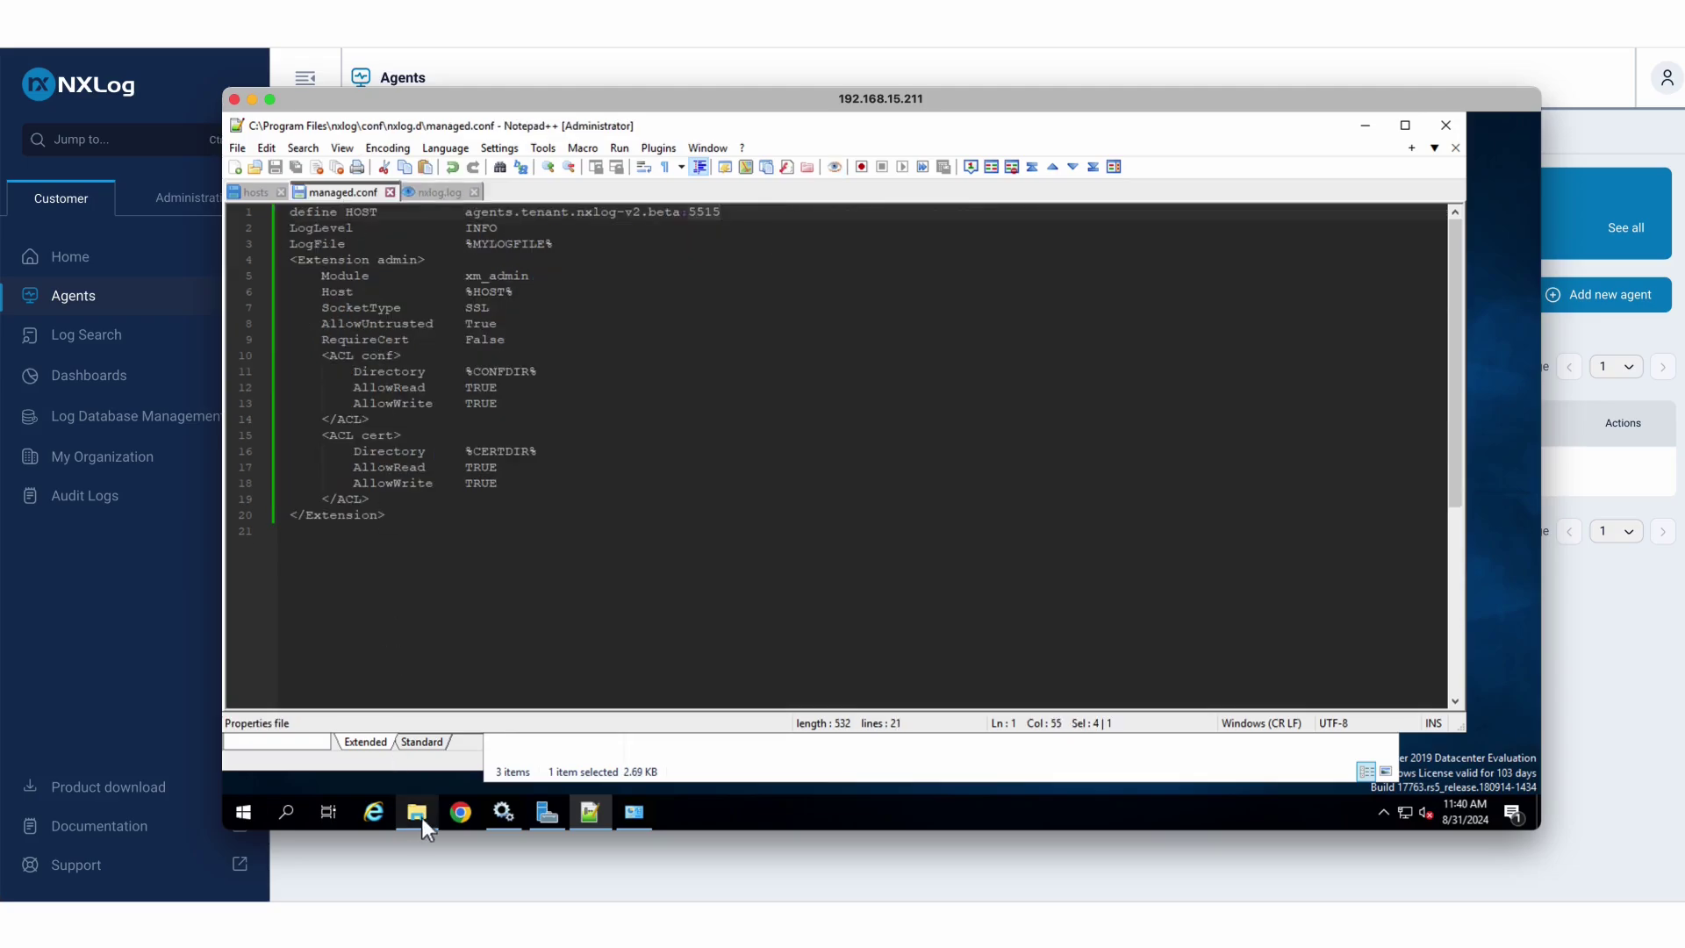
Restart the nxlog service in Windows Services.
{"action": "left_click", "coordinate": [507, 811]}
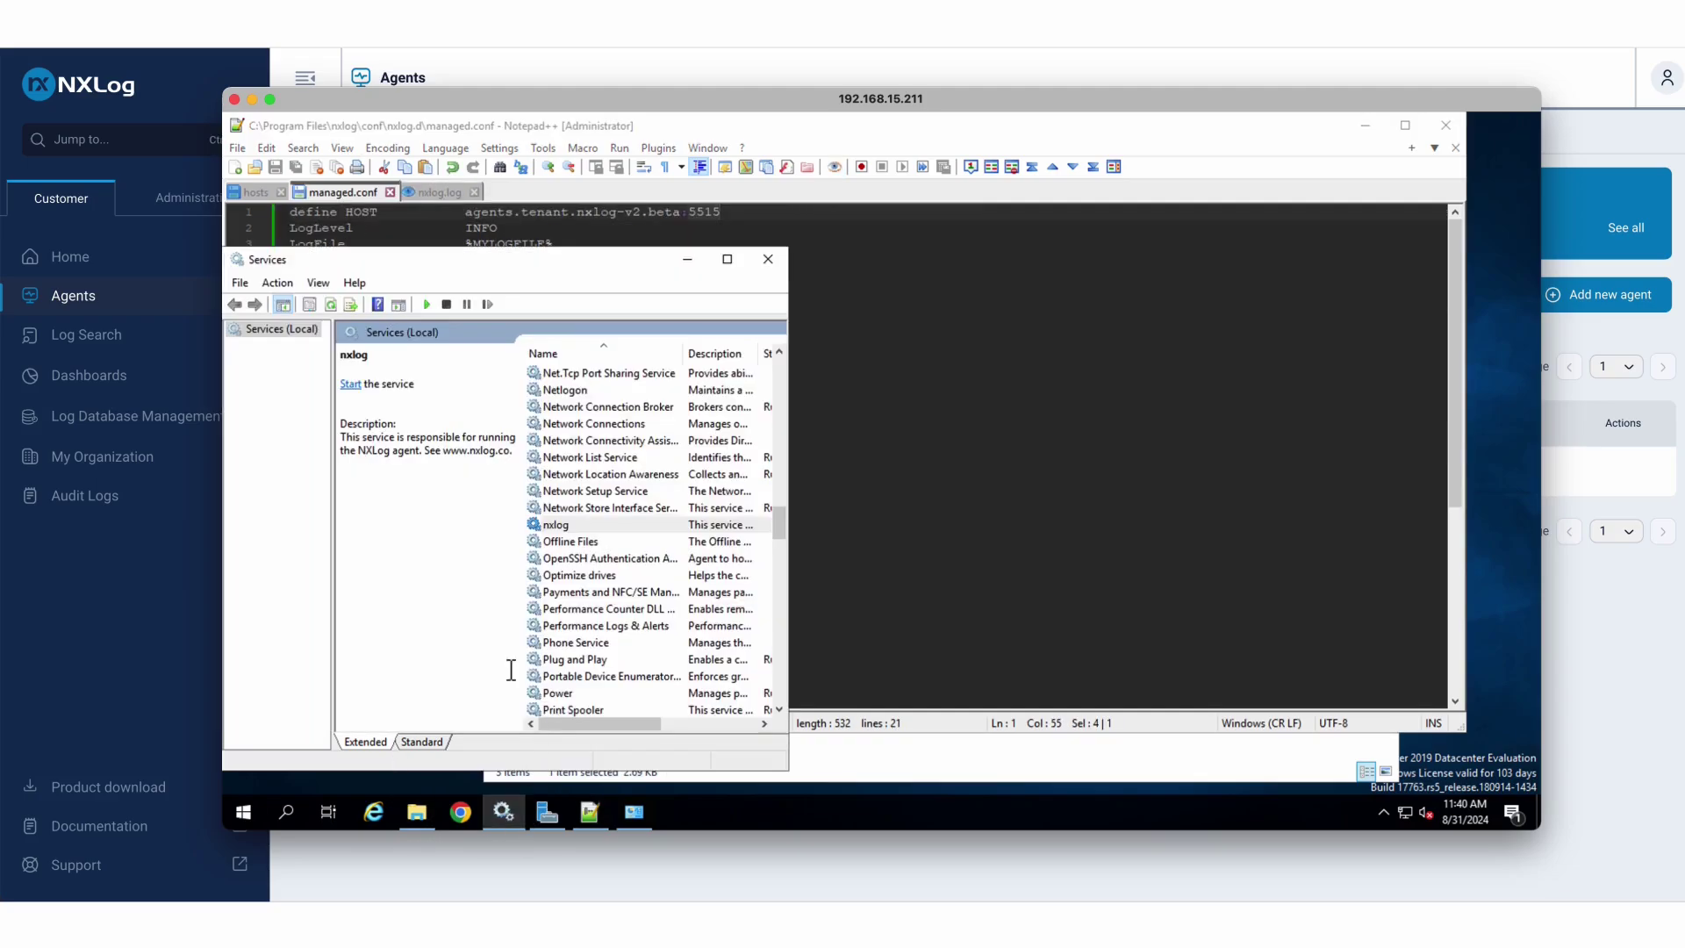
{"action": "left_click", "coordinate": [564, 556]}
{"action": "left_click", "coordinate": [558, 525]}
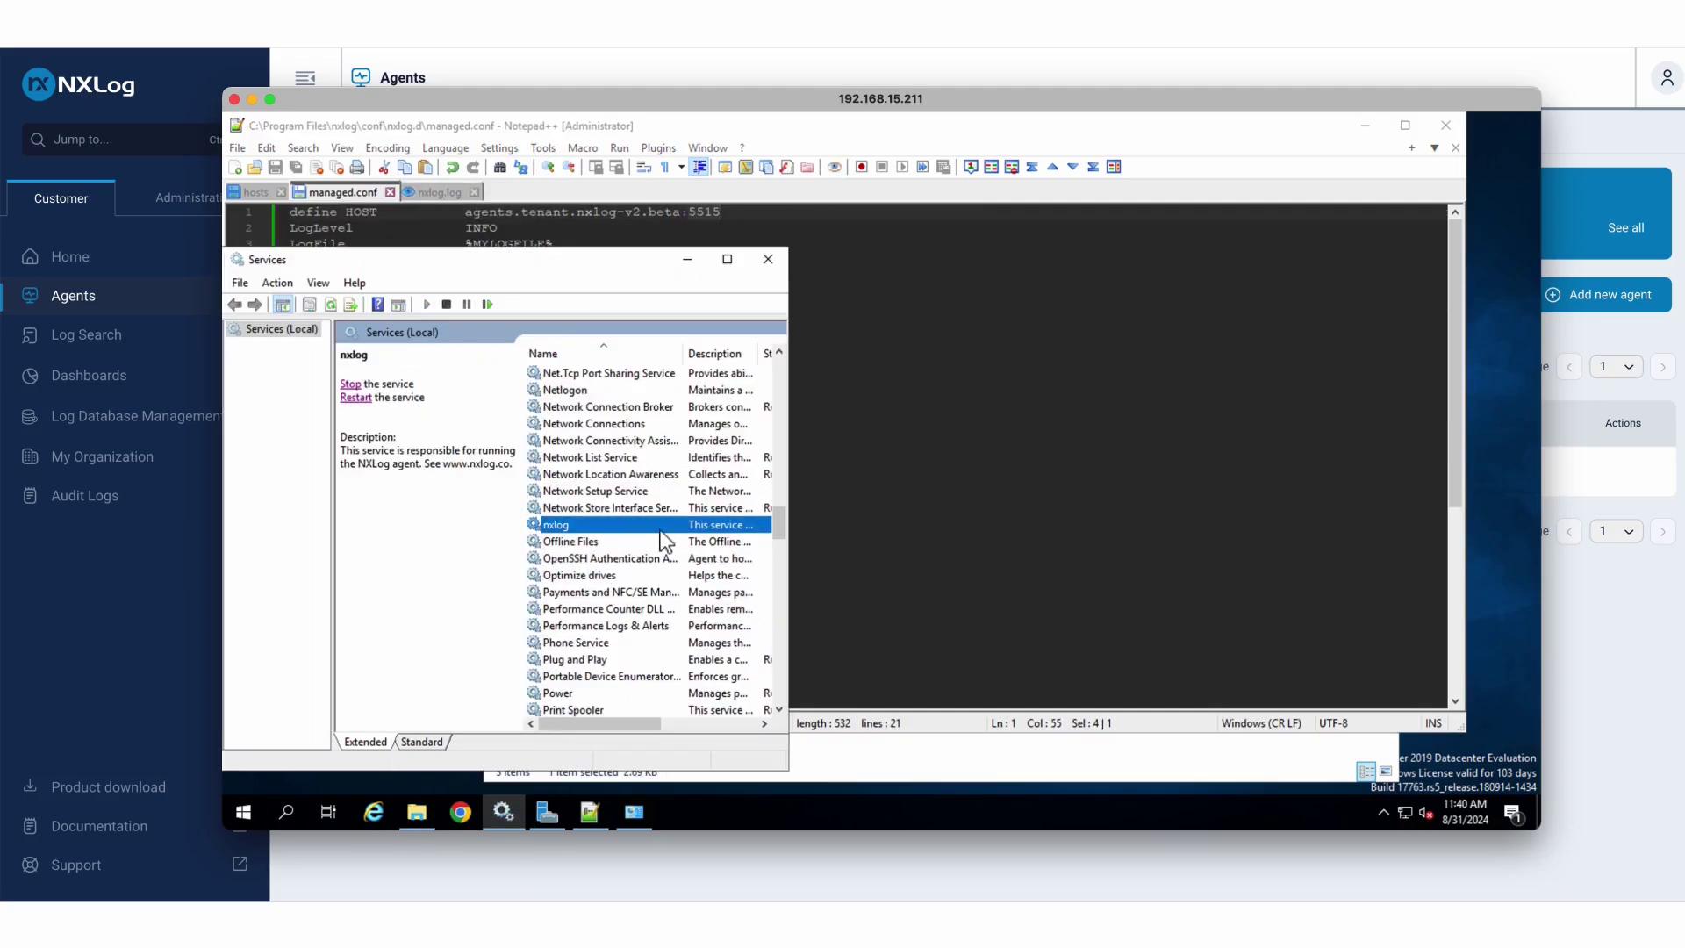
{"action": "left_click", "coordinate": [357, 397]}
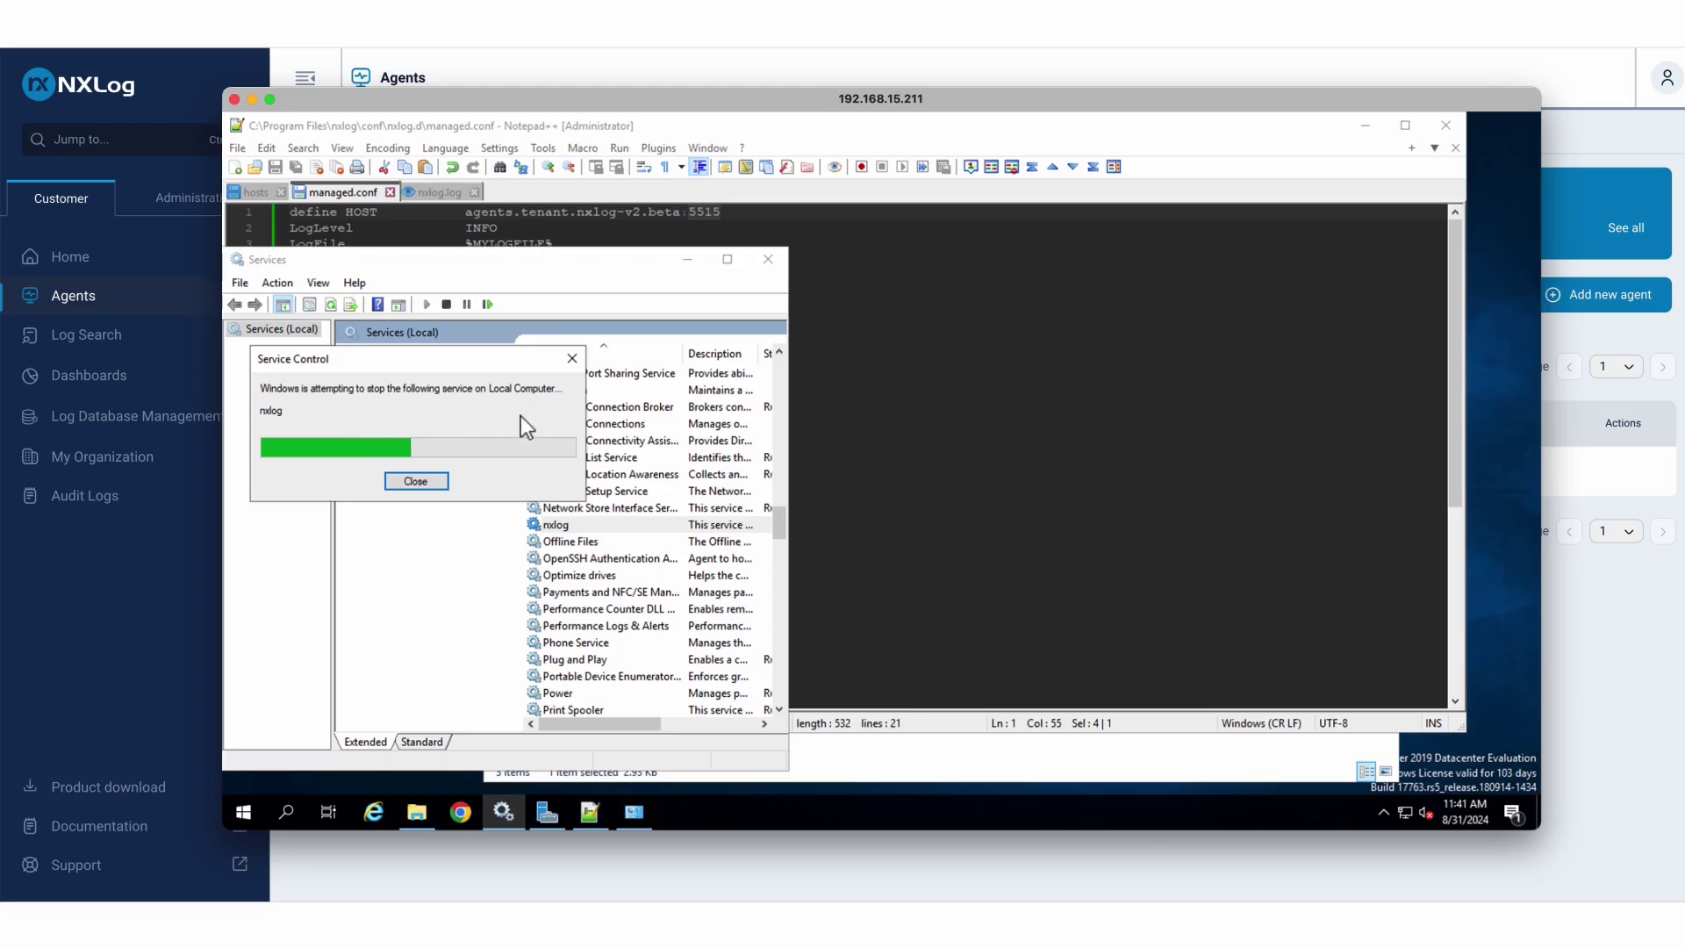
Check nxlog.log for new connection lines, then reveal the Agents page listing WinServer2019 as New.
{"action": "left_click", "coordinate": [445, 193]}
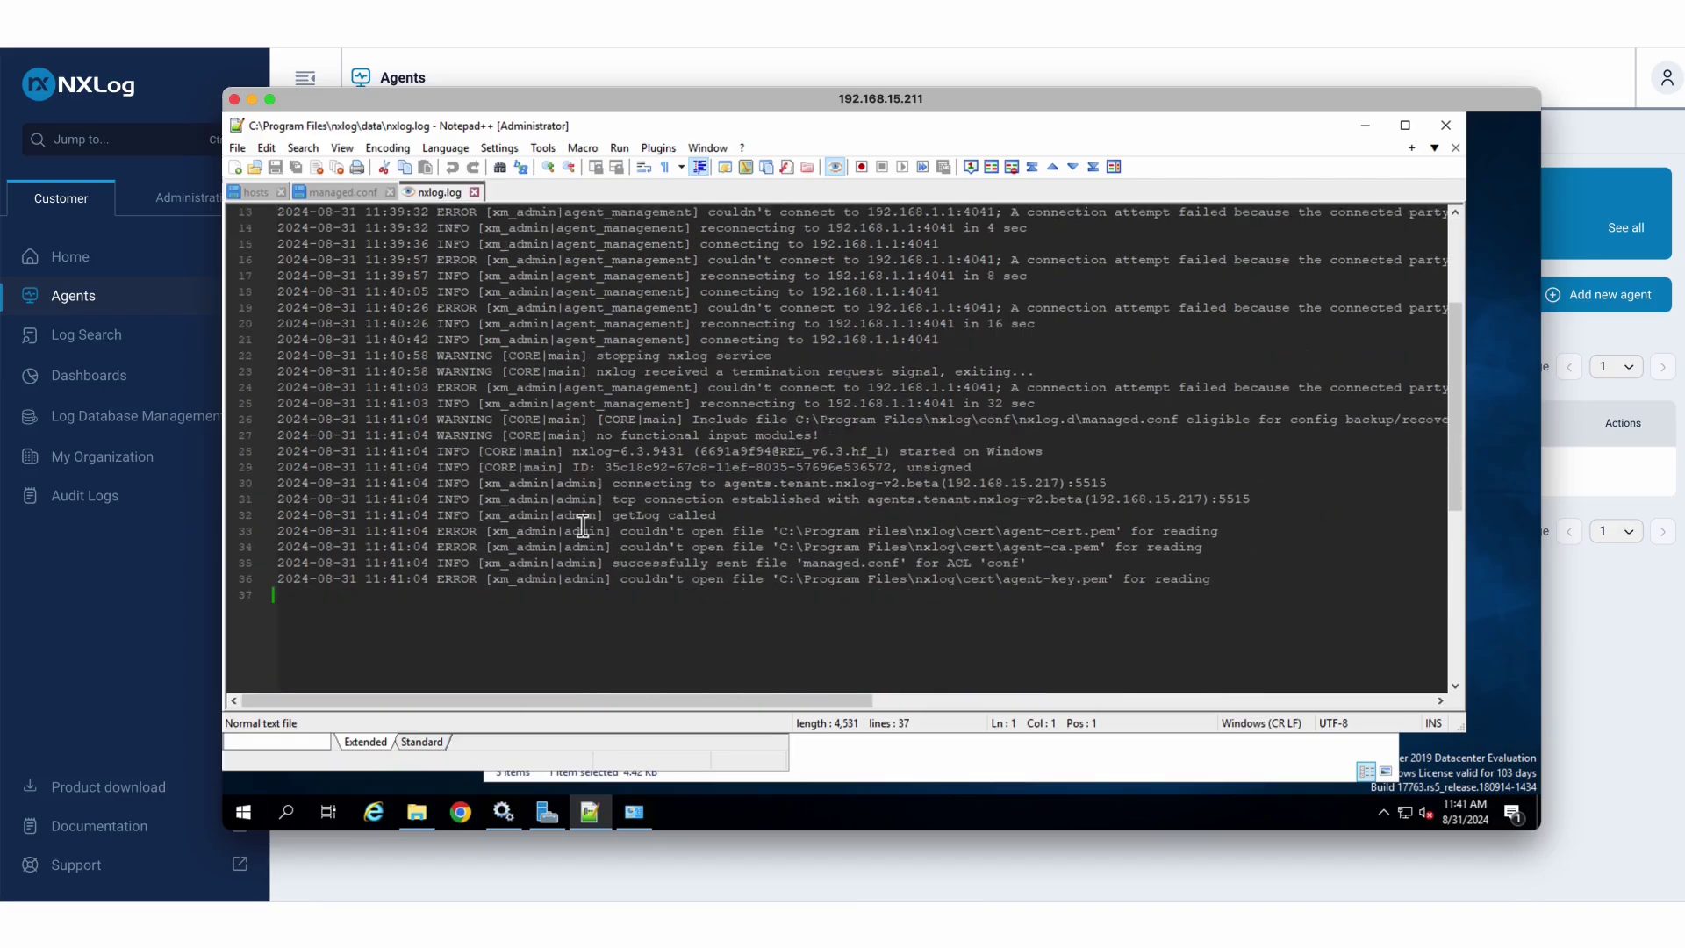
{"action": "left_click", "coordinate": [1489, 614]}
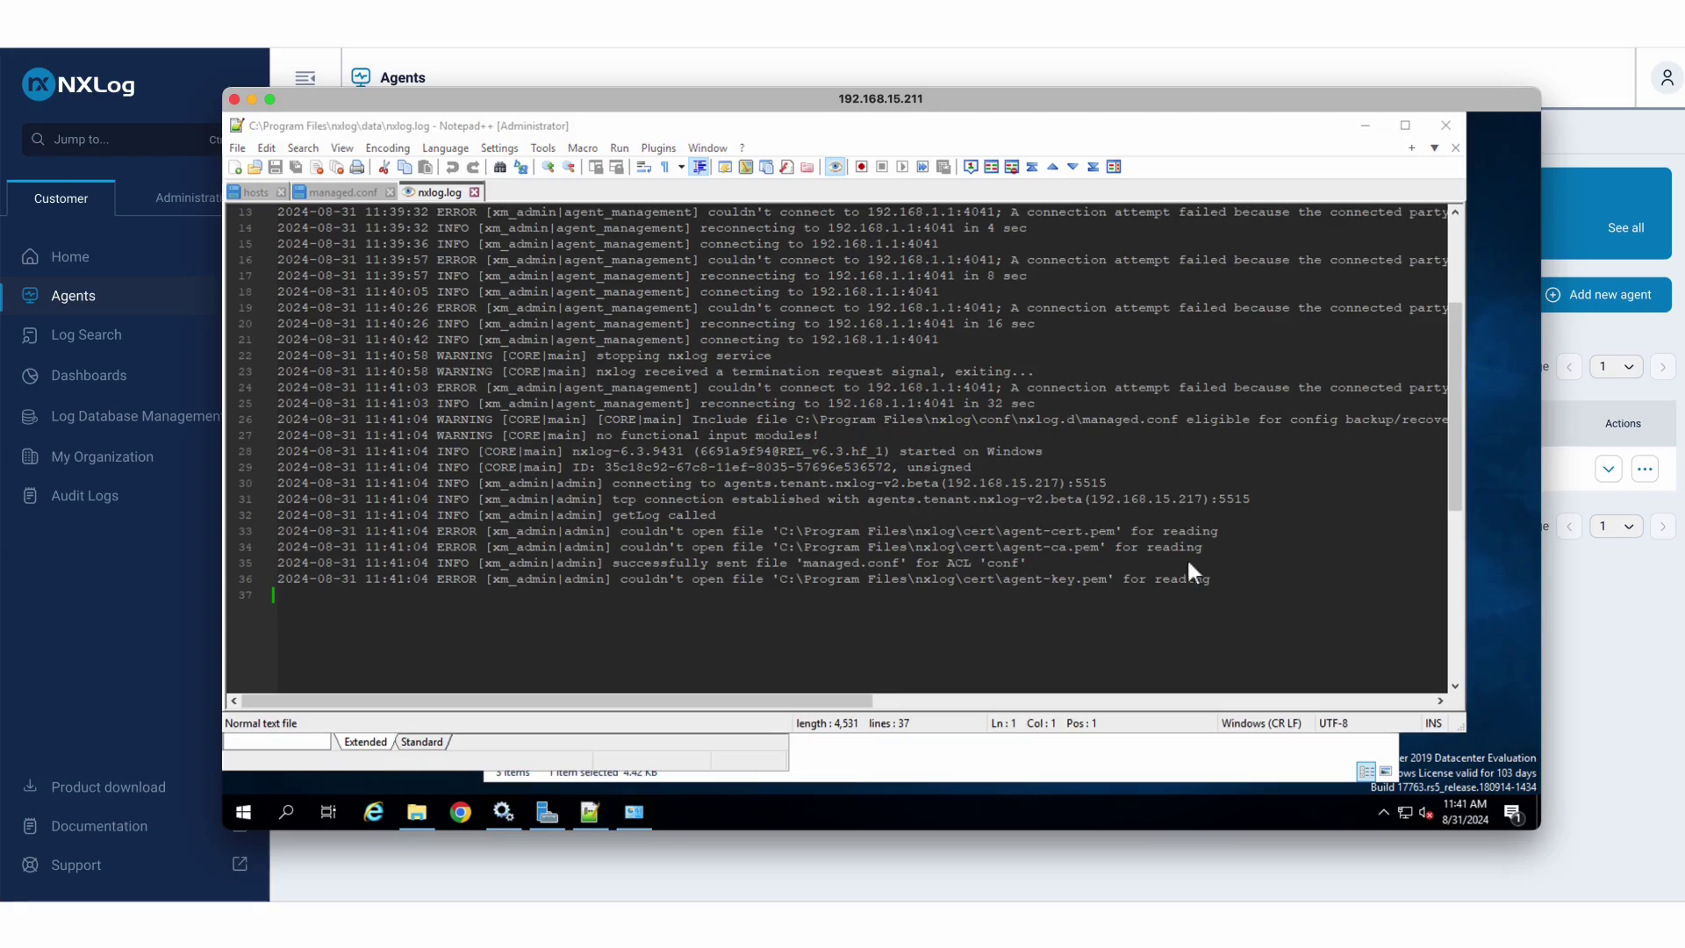
{"action": "left_click", "coordinate": [1646, 620]}
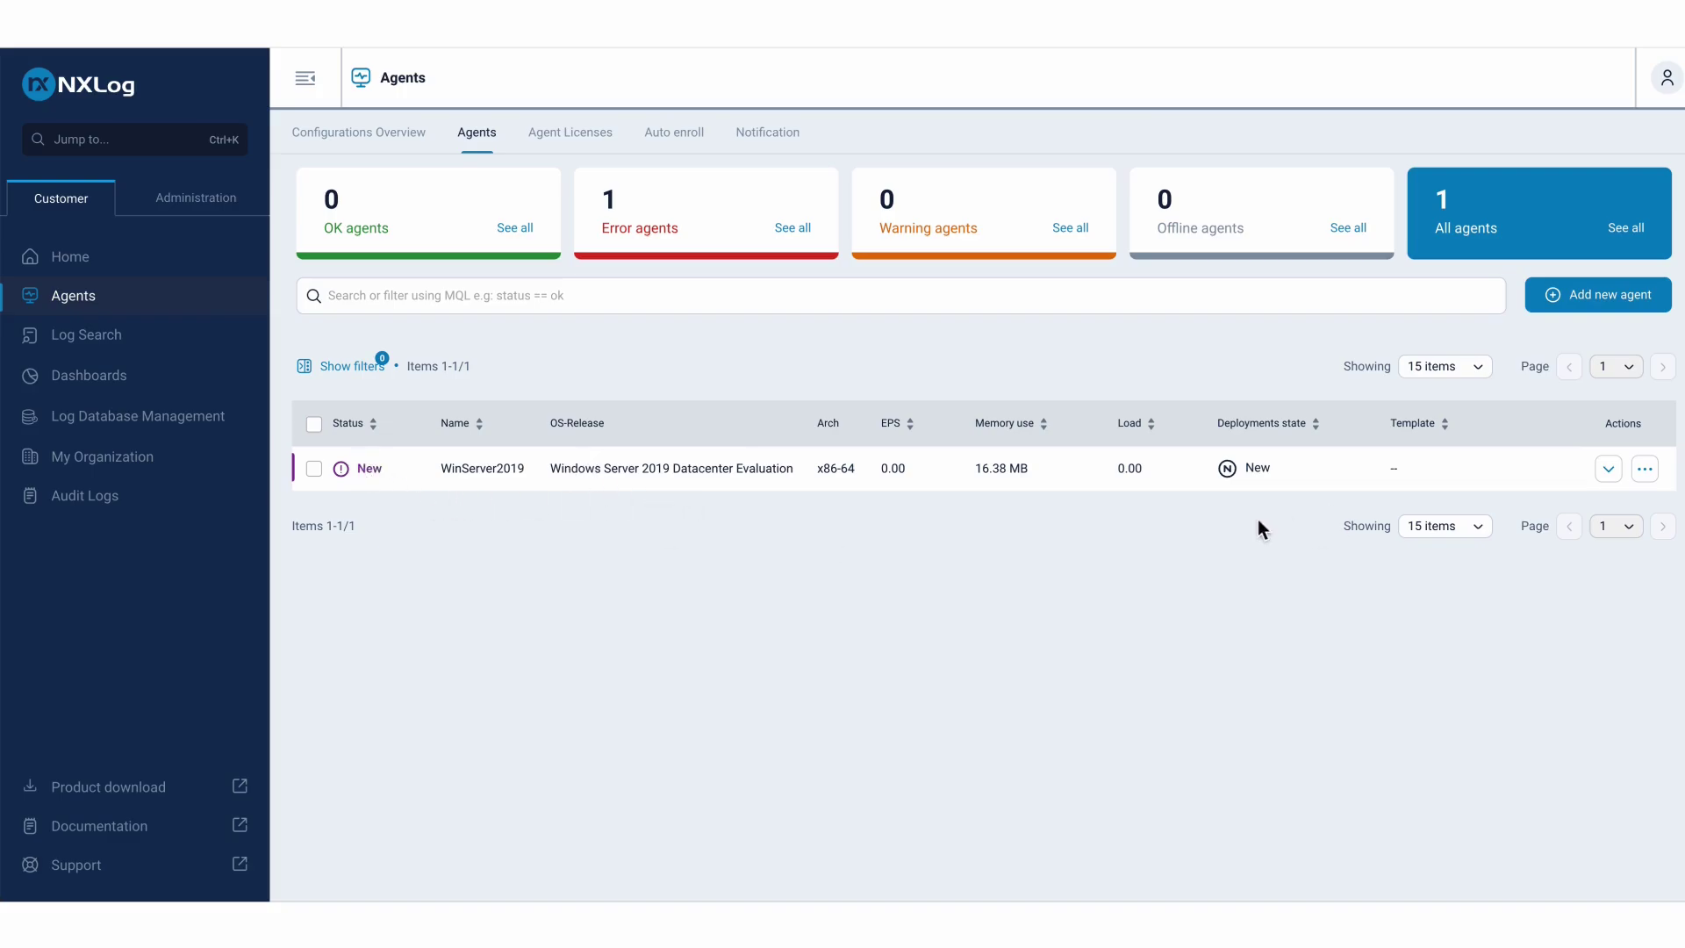
Enroll the WinServer2019 agent from its row's actions menu.
{"action": "left_click", "coordinate": [1644, 470]}
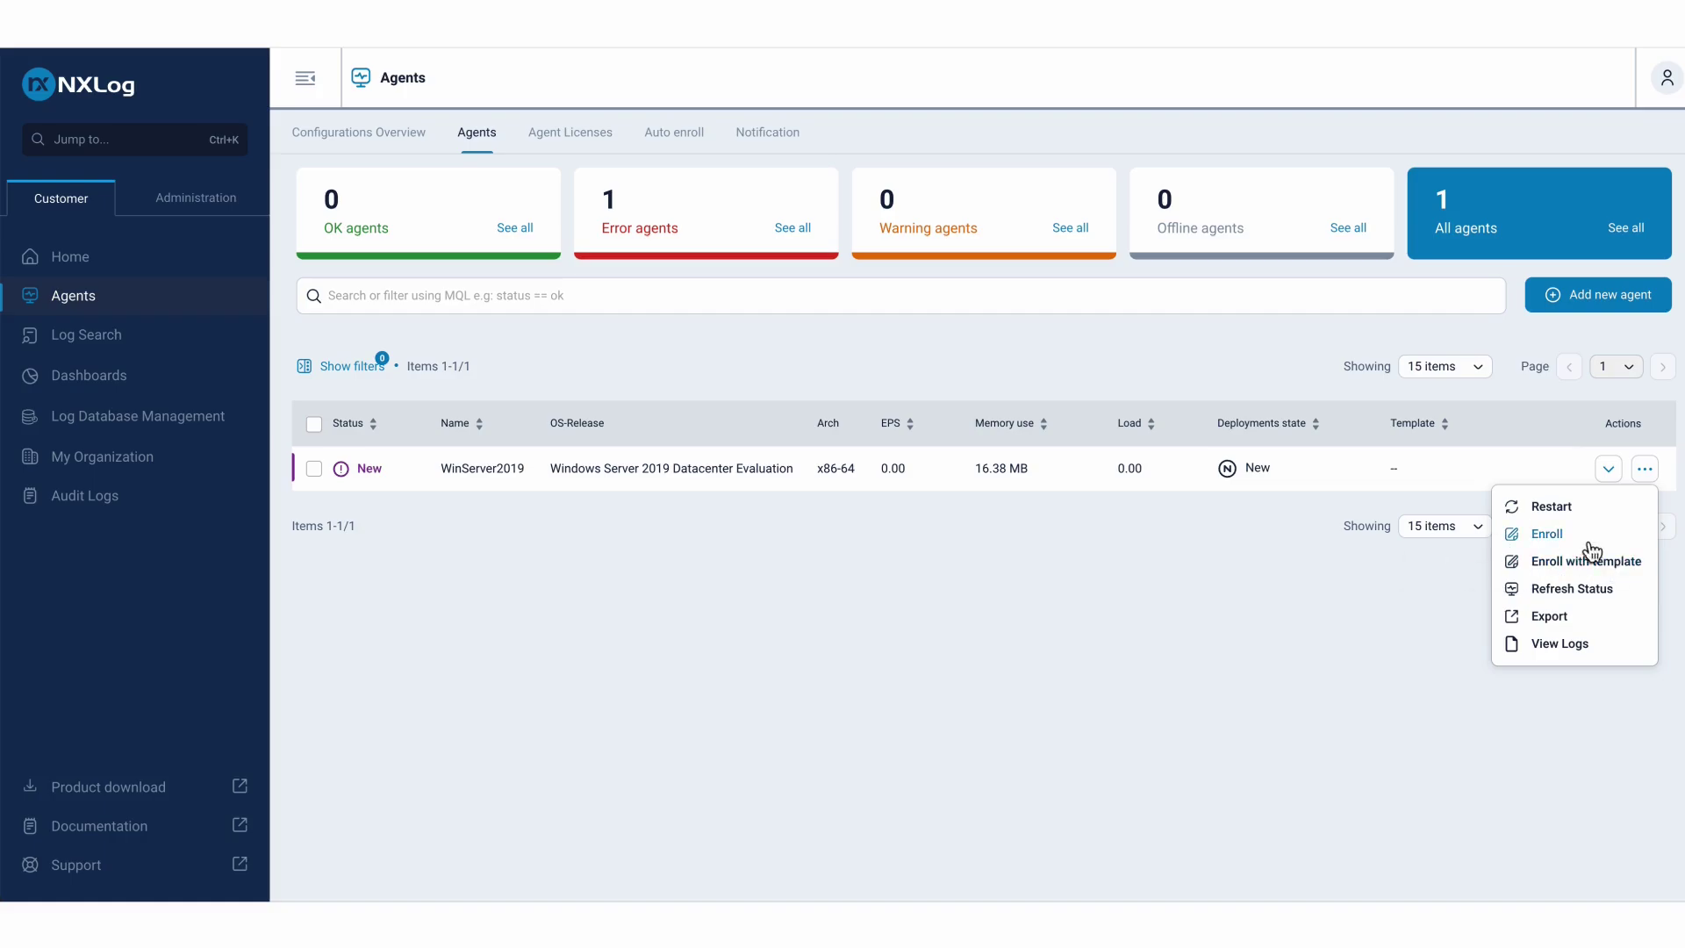
{"action": "left_click", "coordinate": [1550, 539]}
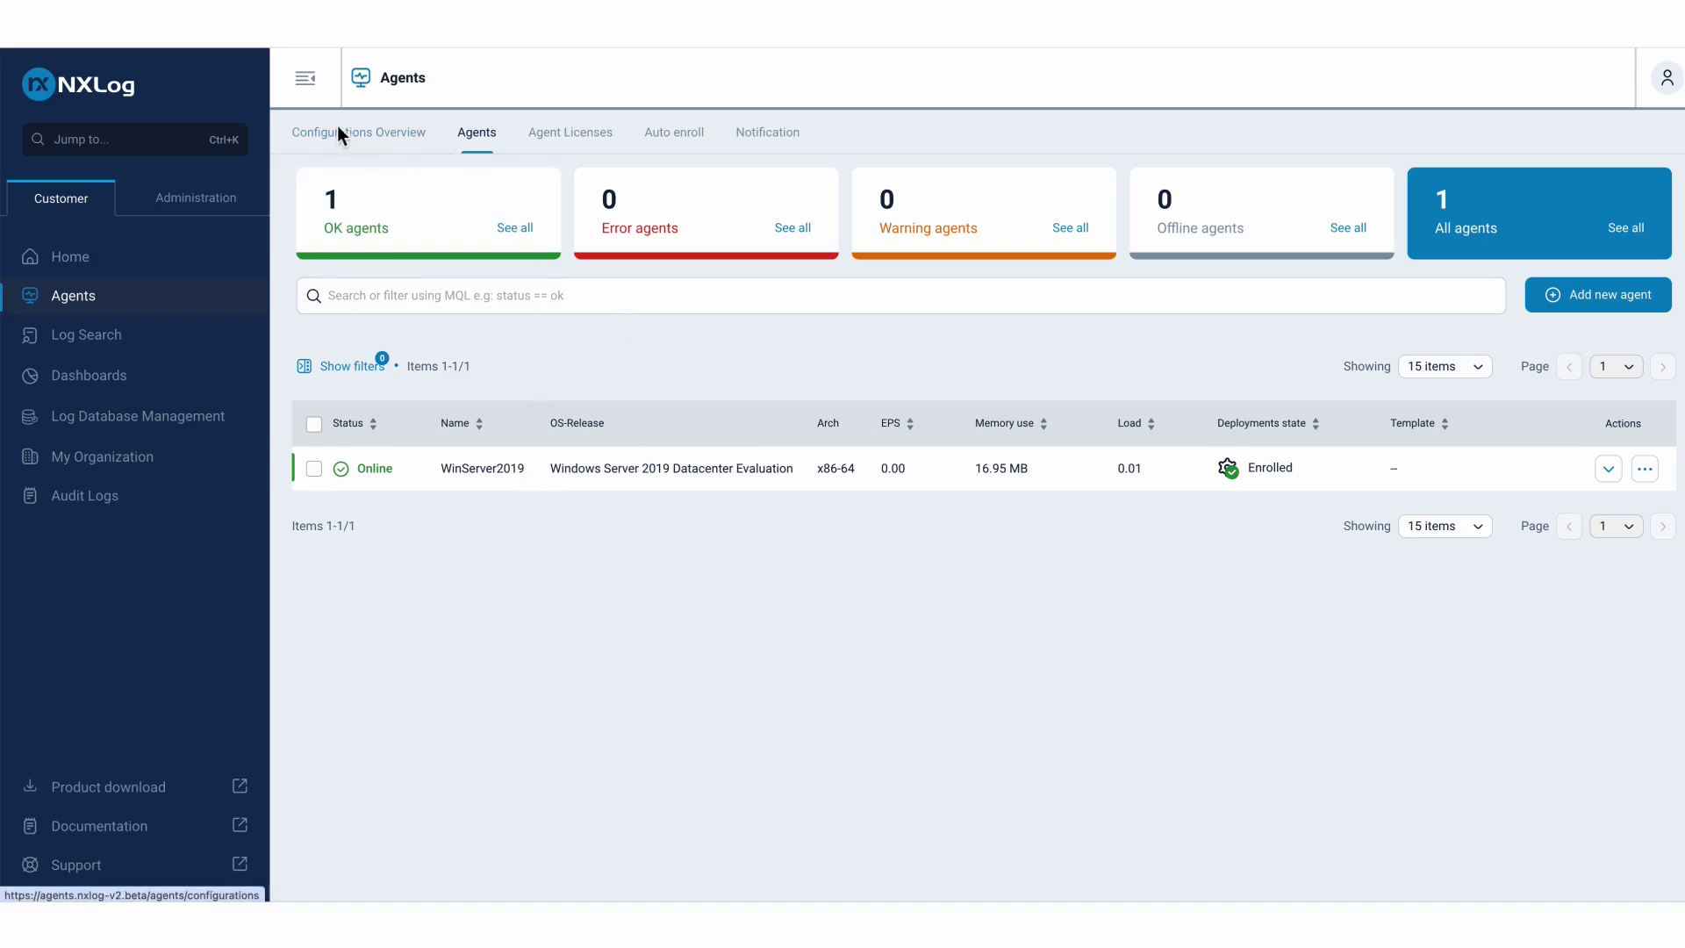
Open the Windows Event Logs template from the Configurations Overview list.
{"action": "left_click", "coordinate": [384, 142]}
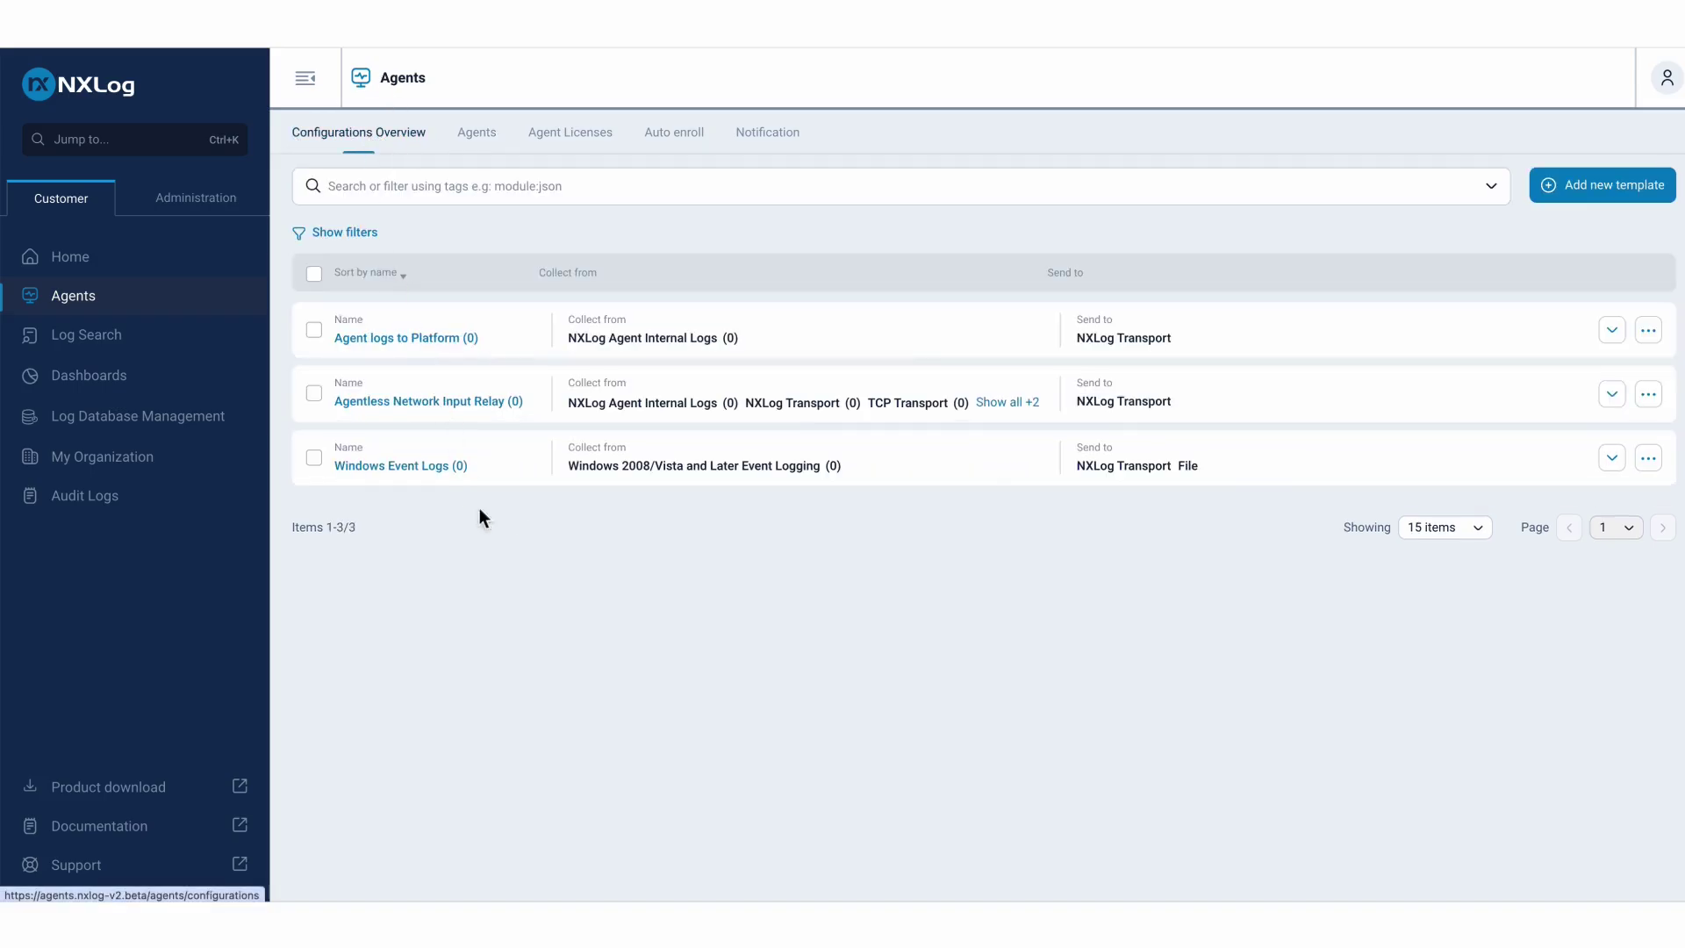
{"action": "left_click", "coordinate": [408, 466]}
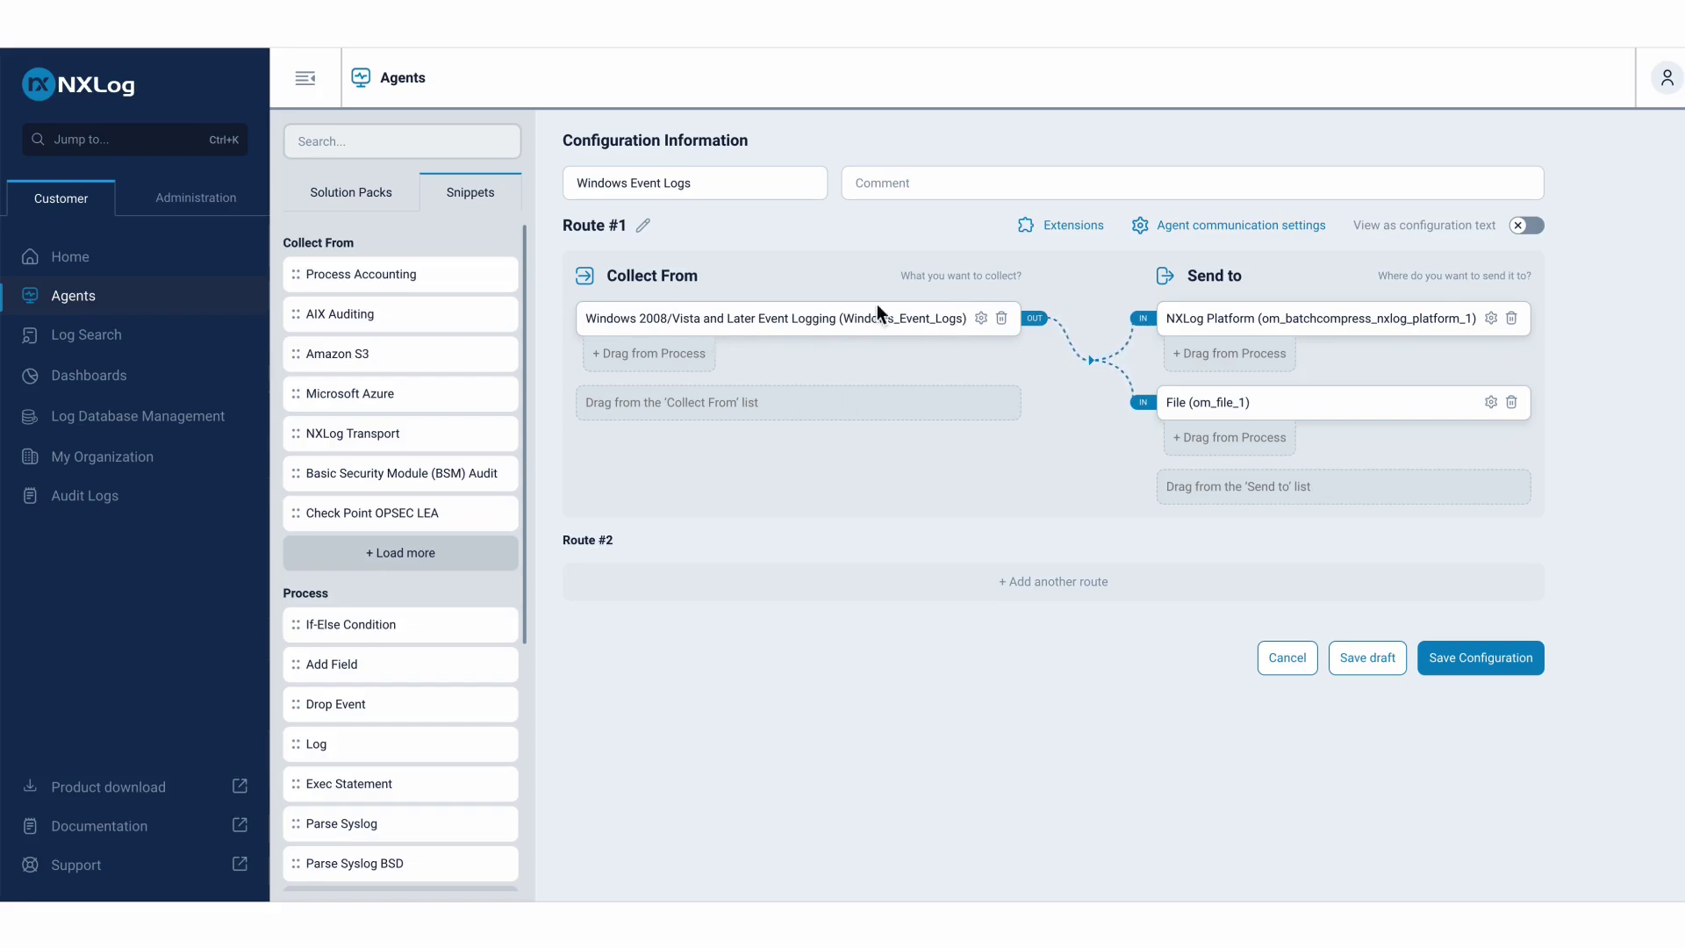
{"action": "mouse_move", "coordinate": [1203, 347]}
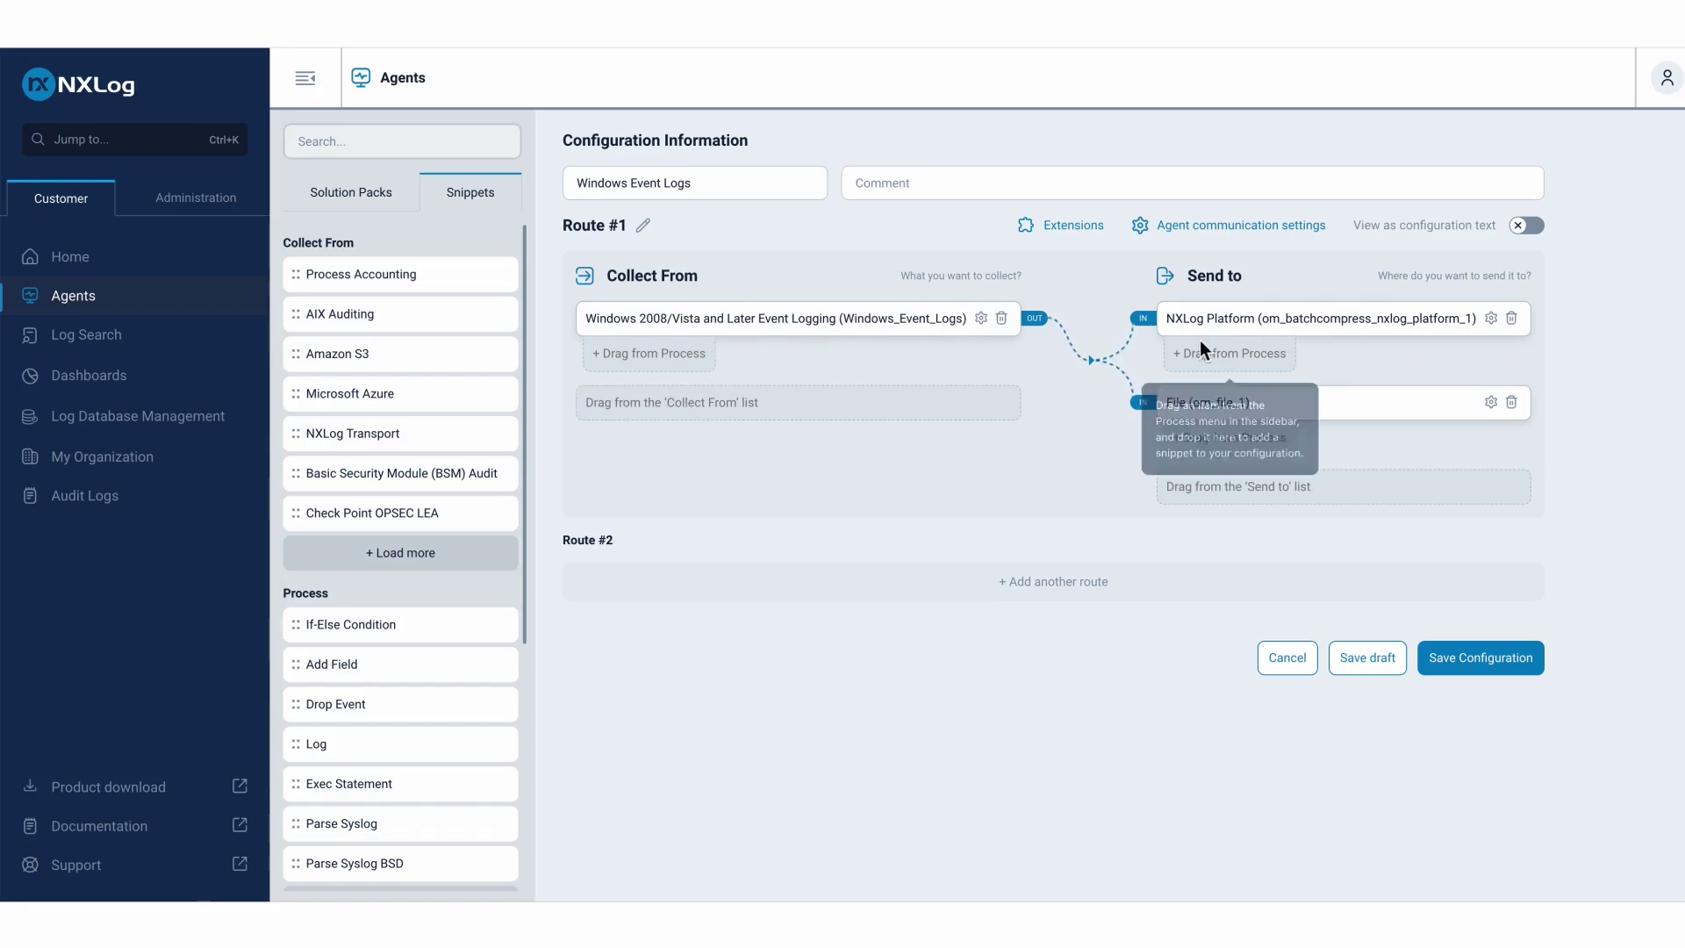
Remove Route #1's existing Windows event collection item and both of its destinations.
{"action": "left_click", "coordinate": [980, 317]}
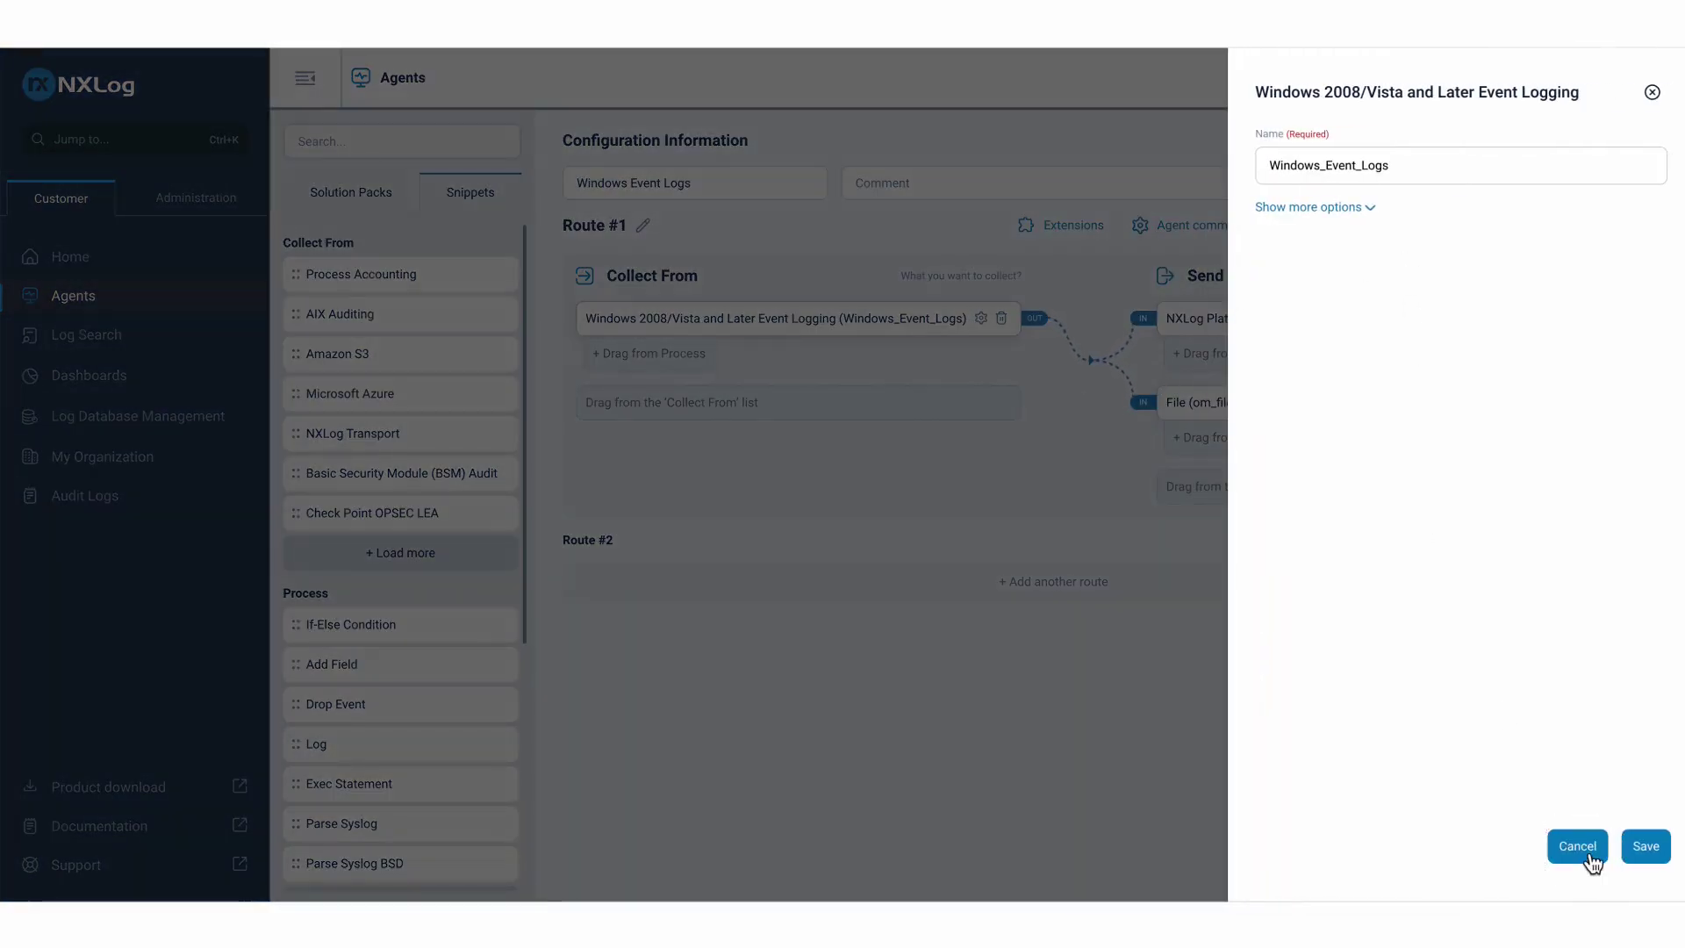
{"action": "left_click", "coordinate": [1588, 855]}
{"action": "left_click", "coordinate": [1000, 318]}
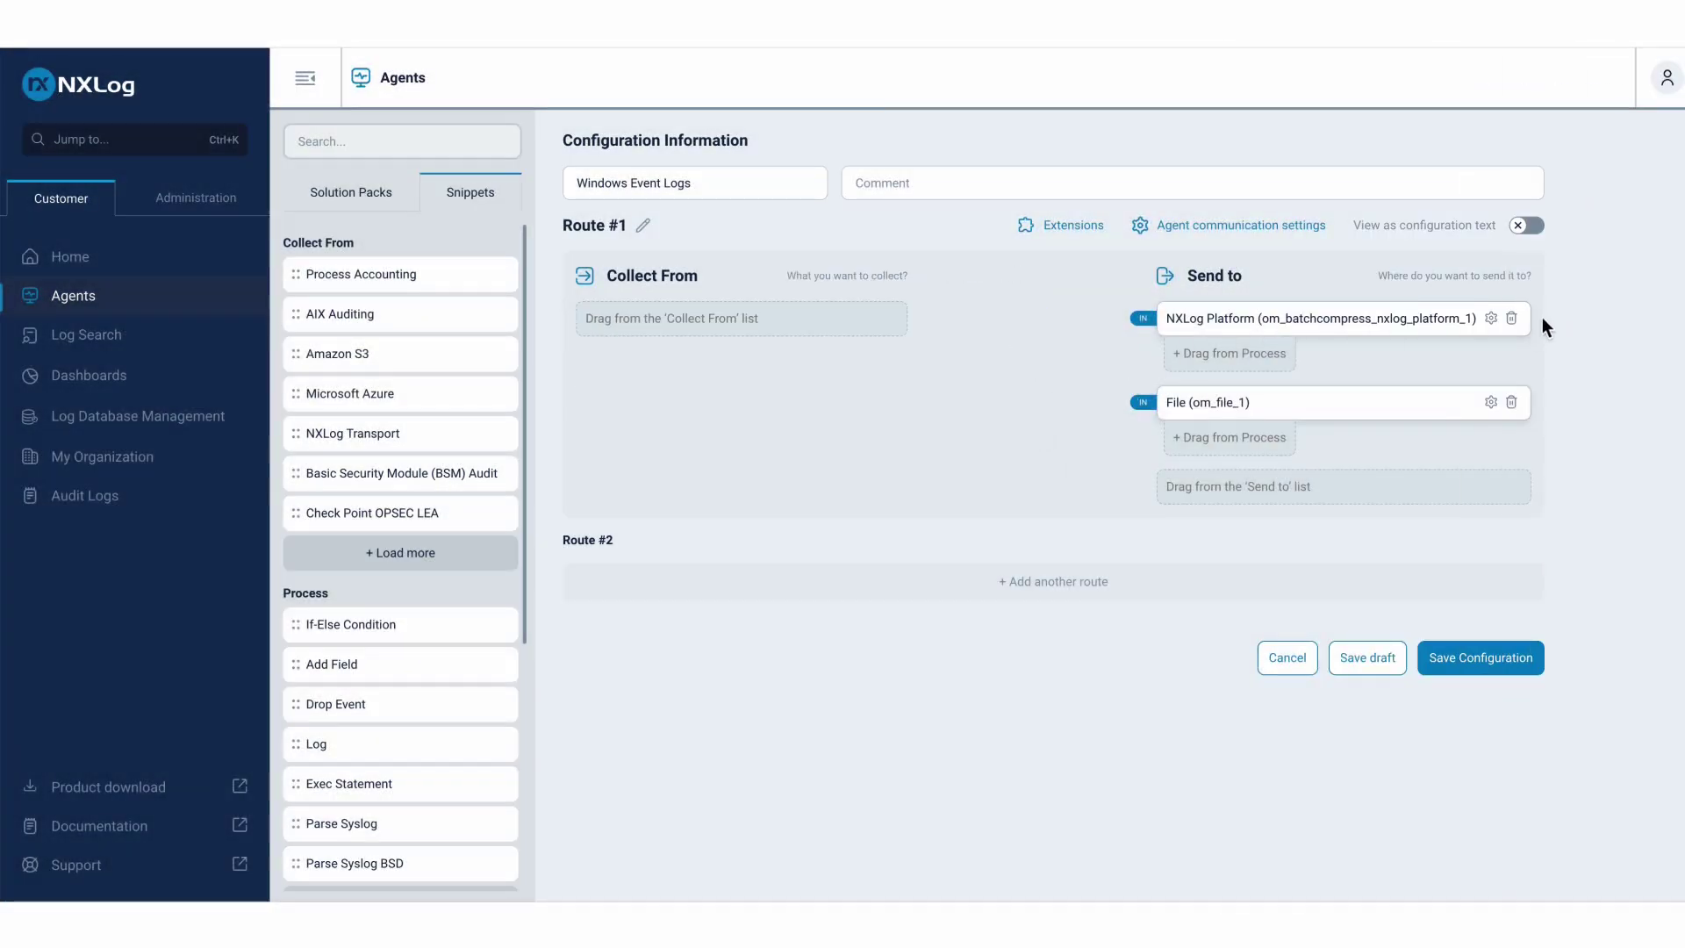
{"action": "left_click", "coordinate": [1511, 317]}
{"action": "left_click", "coordinate": [1511, 318]}
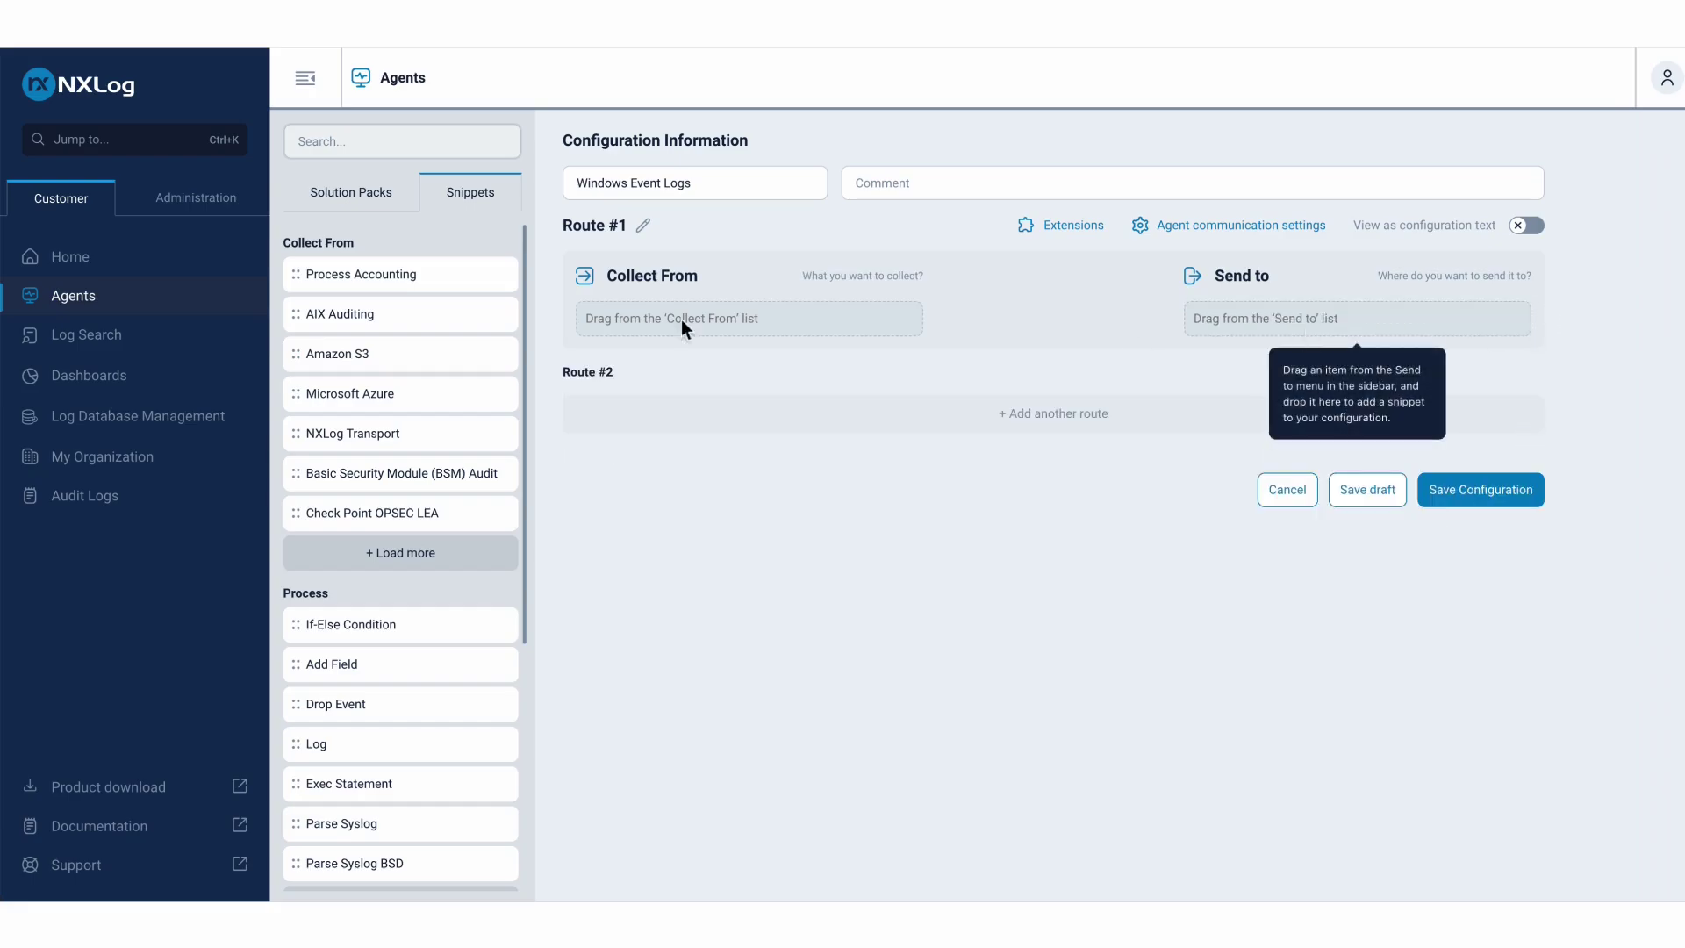
Search snippets for 'event' and add Windows 2008/Vista and Later Event Logging to Collect From.
{"action": "left_click", "coordinate": [338, 145]}
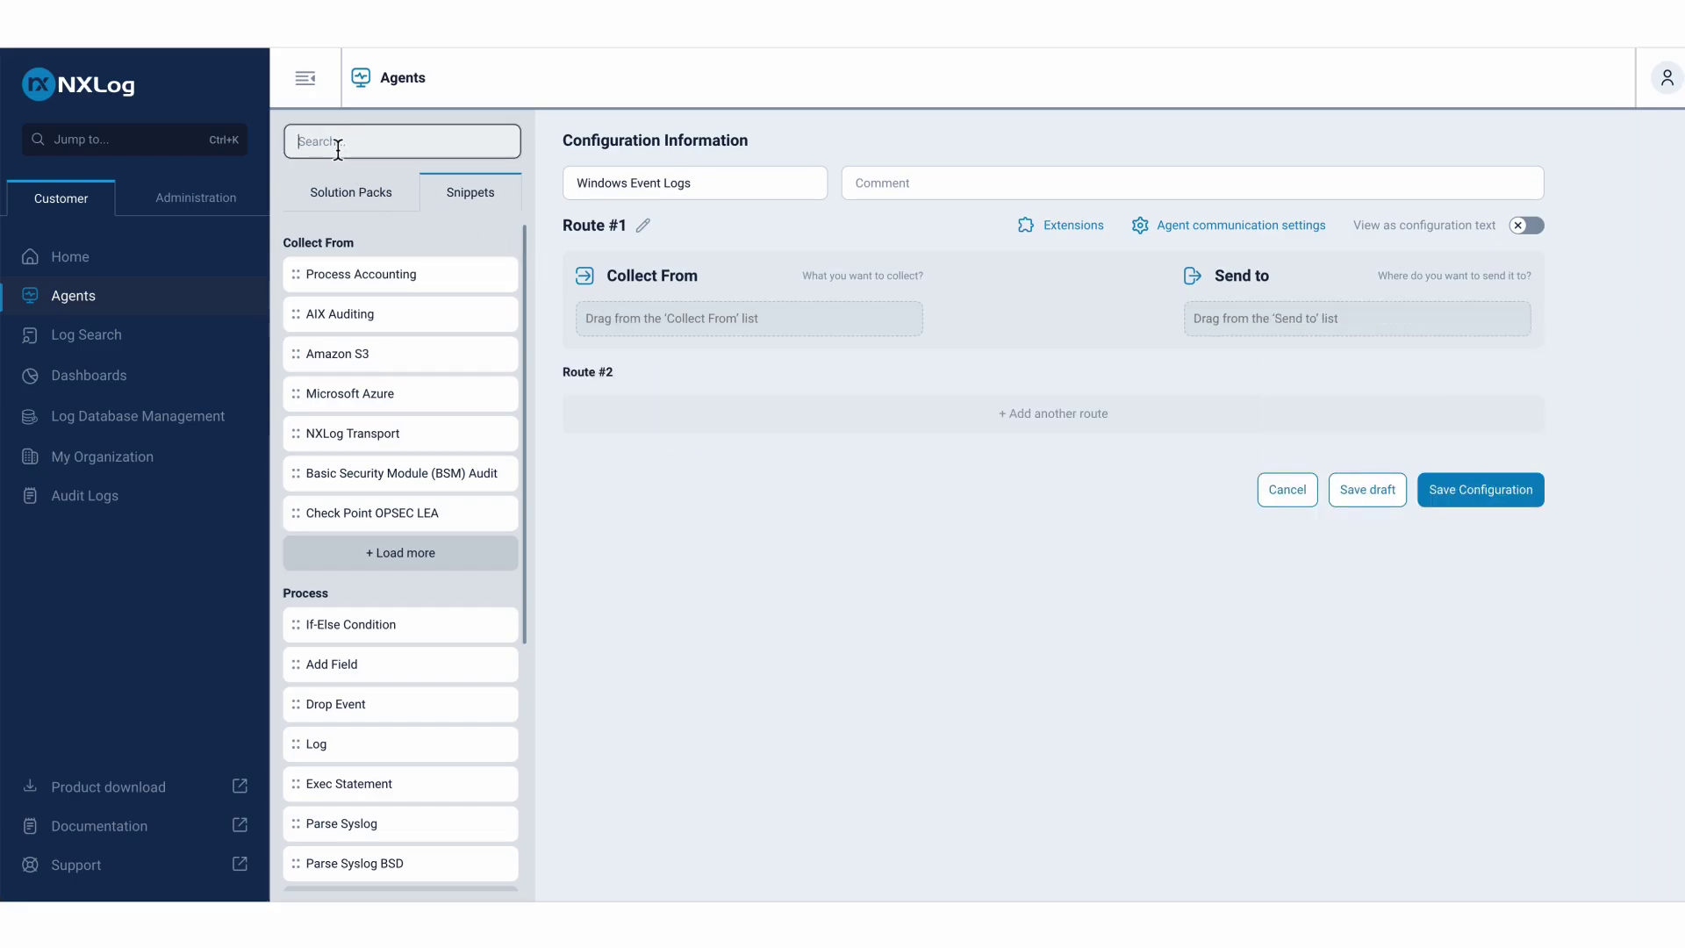
{"action": "type", "text": "event"}
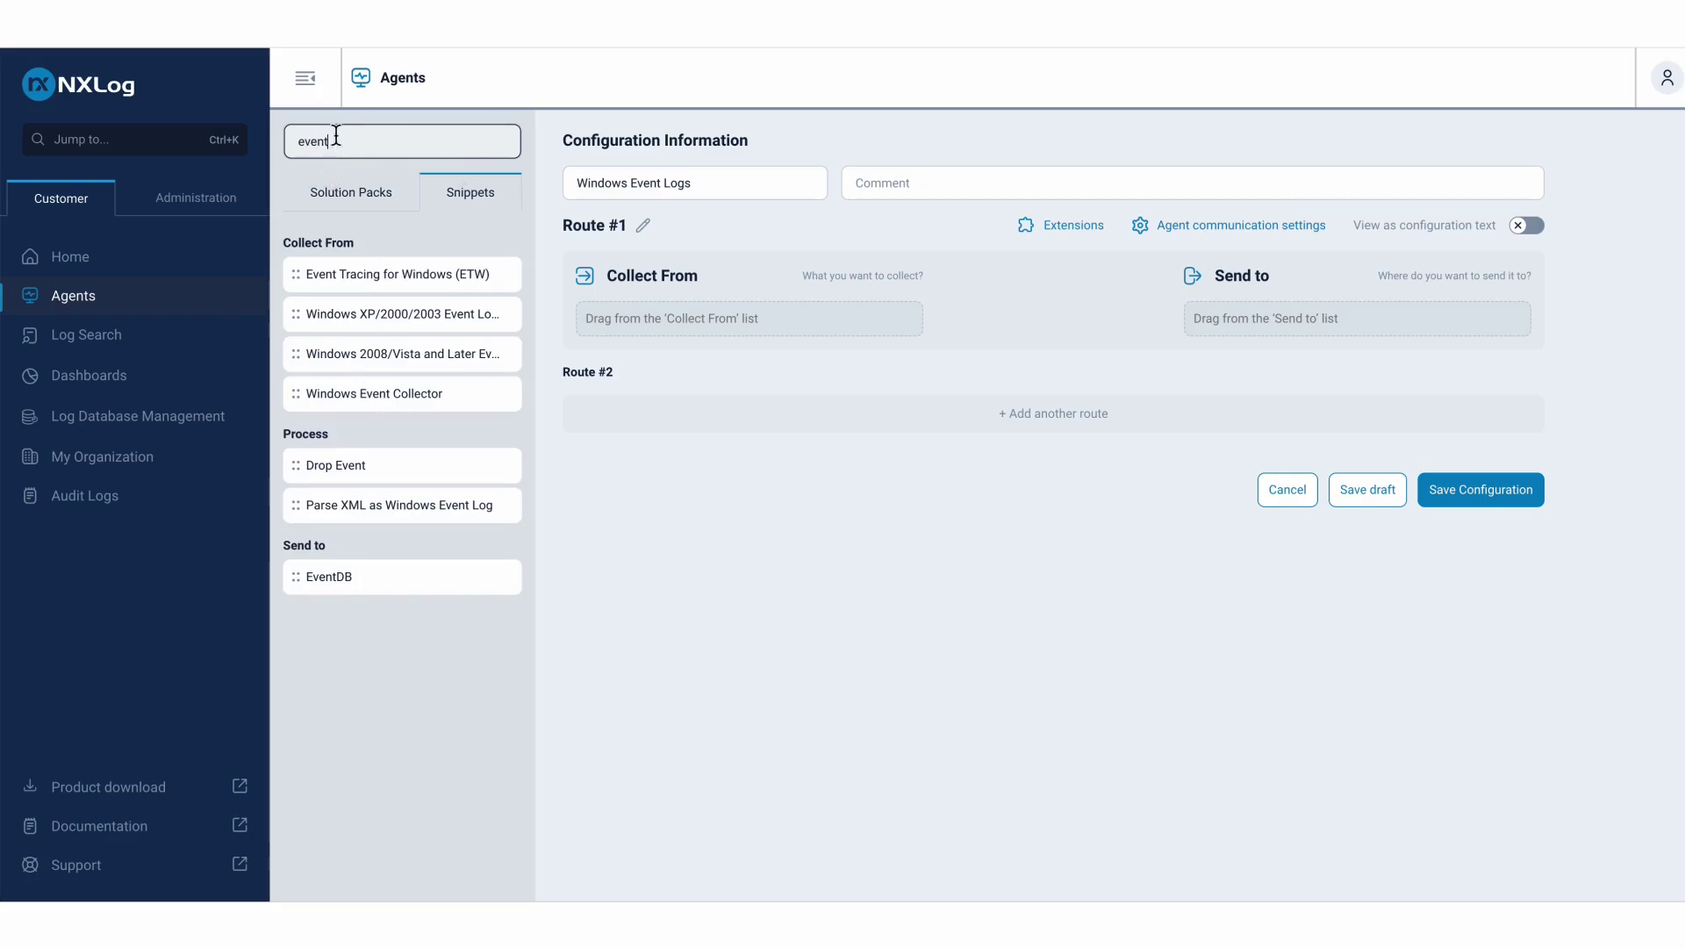
{"action": "left_click_drag", "start_coordinate": [373, 355], "coordinate": [722, 339]}
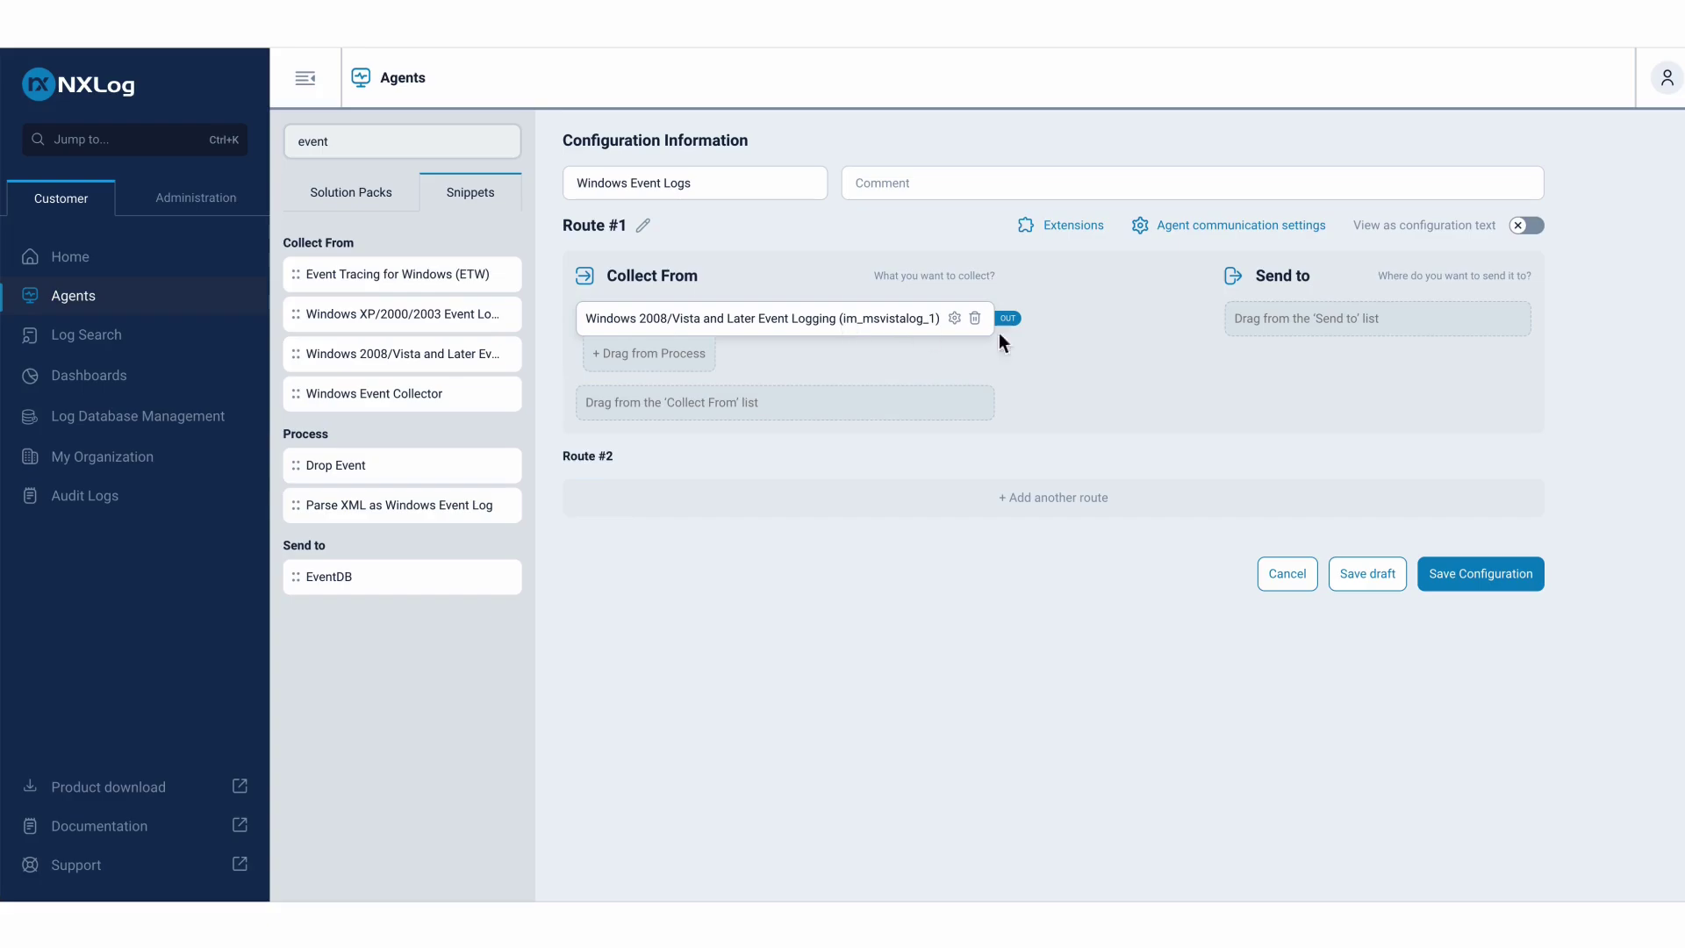
{"action": "left_click", "coordinate": [343, 142]}
{"action": "double_click", "coordinate": [343, 142]}
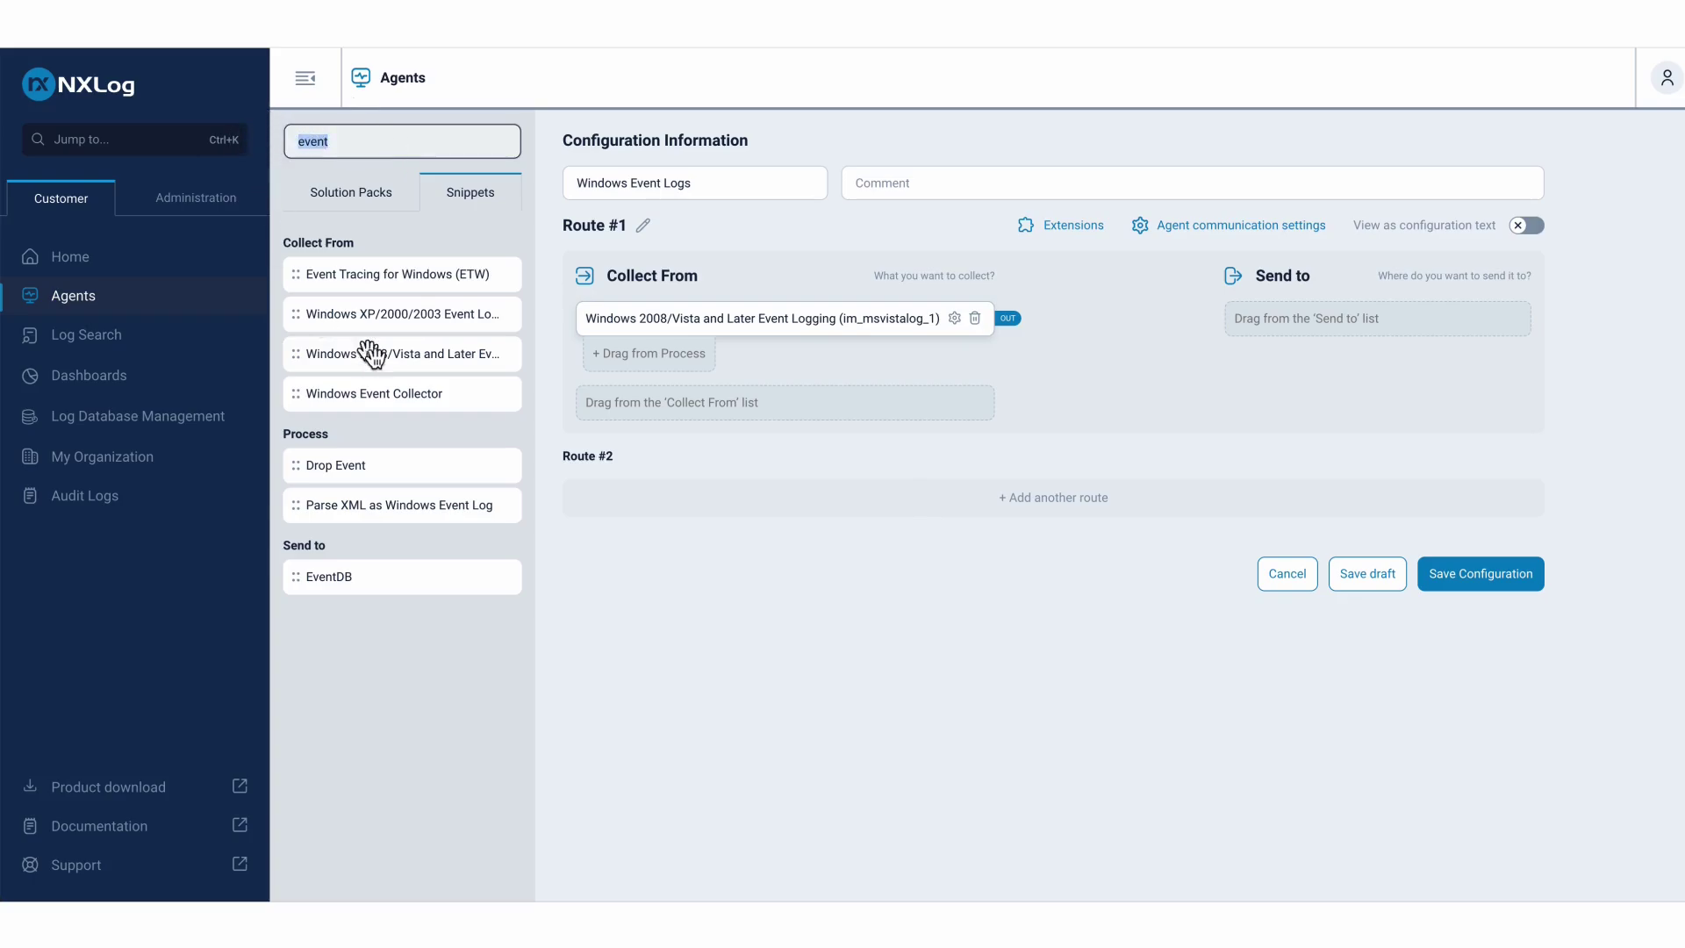
Add NXLog Platform and File outputs to Route #1's Send to, searching 'Pla' and 'file'.
{"action": "key", "text": "BackSpace"}
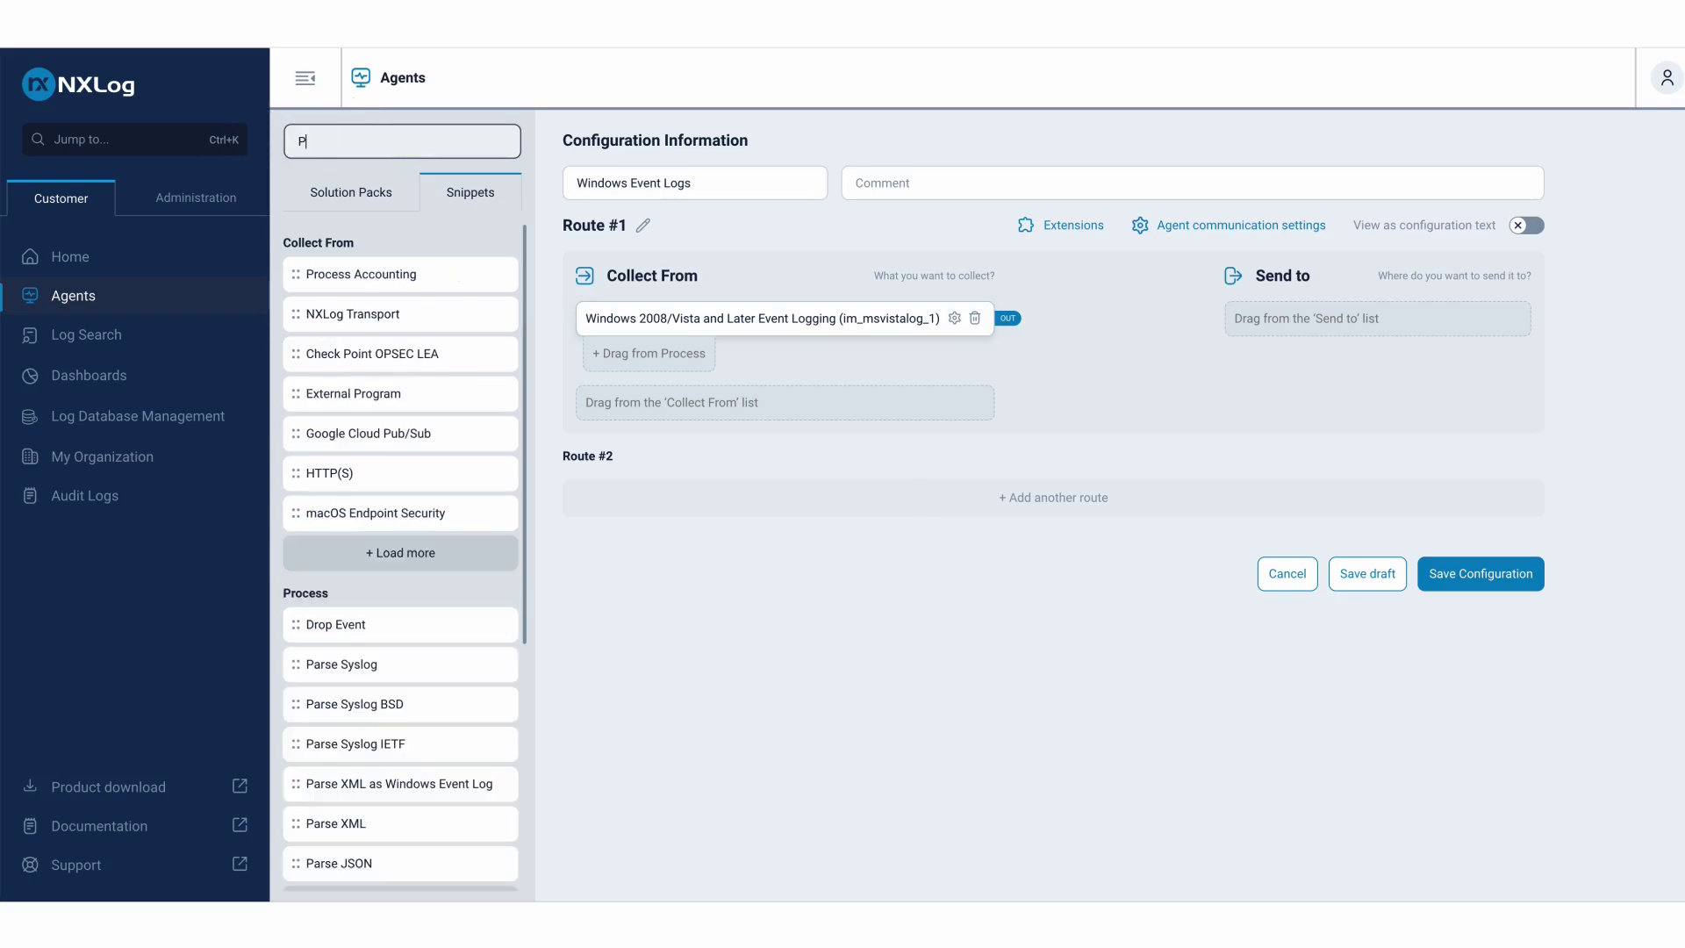
{"action": "type", "text": "Plas"}
{"action": "key", "text": "BackSpace"}
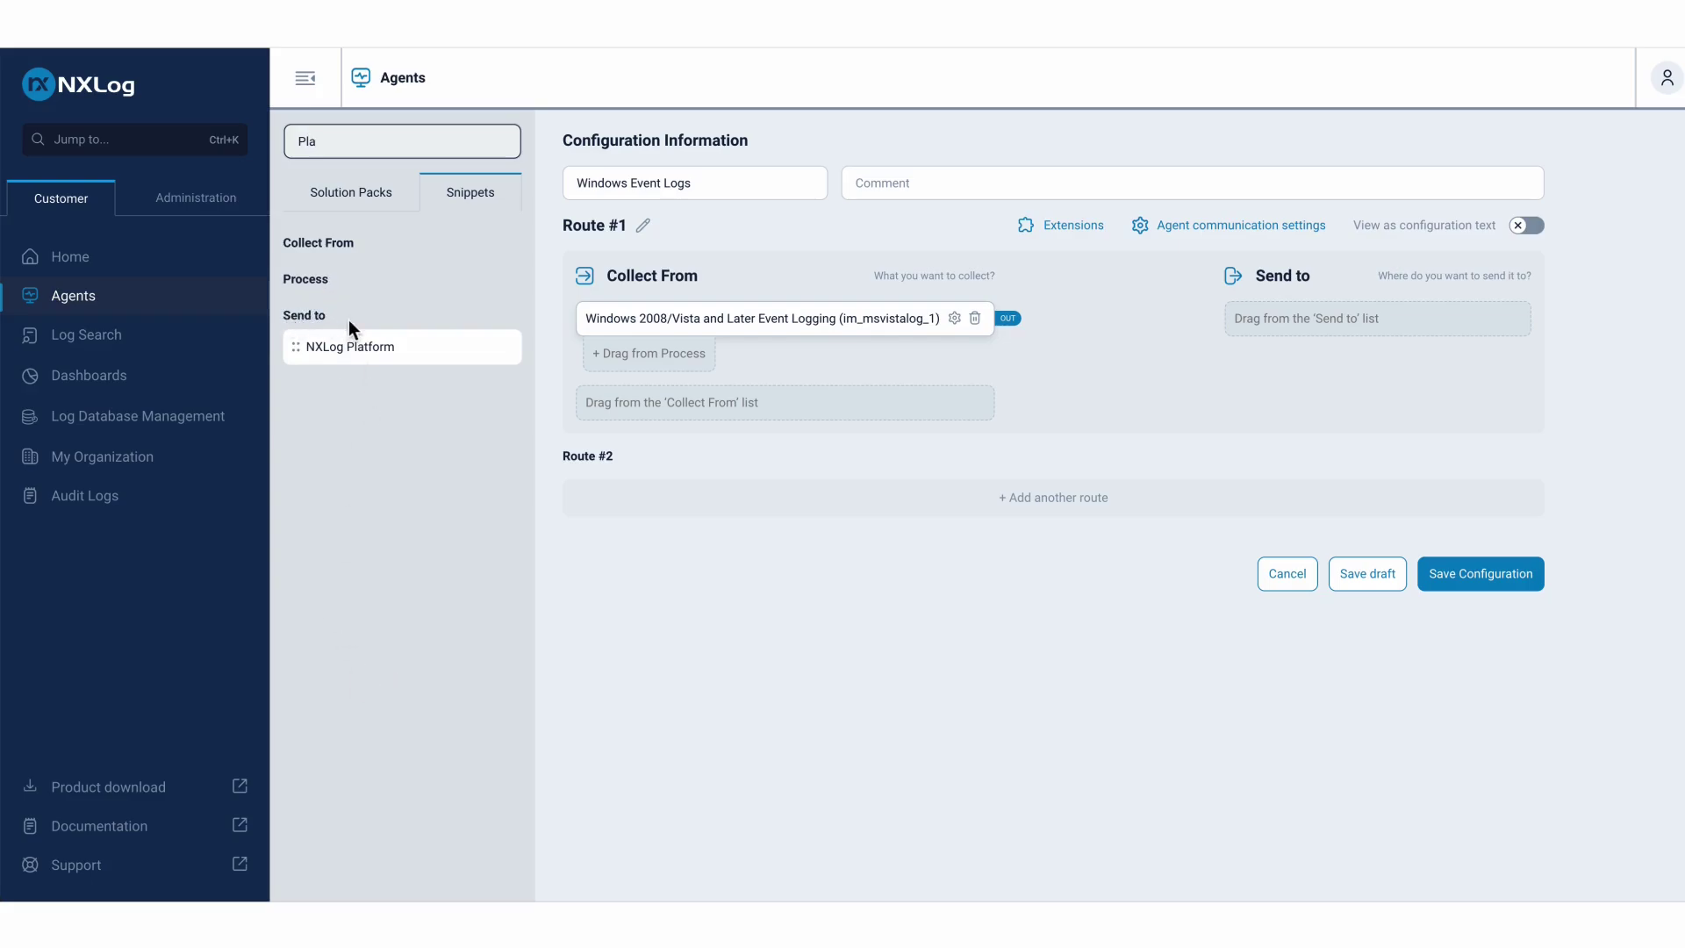
{"action": "left_click_drag", "start_coordinate": [347, 342], "coordinate": [1392, 330]}
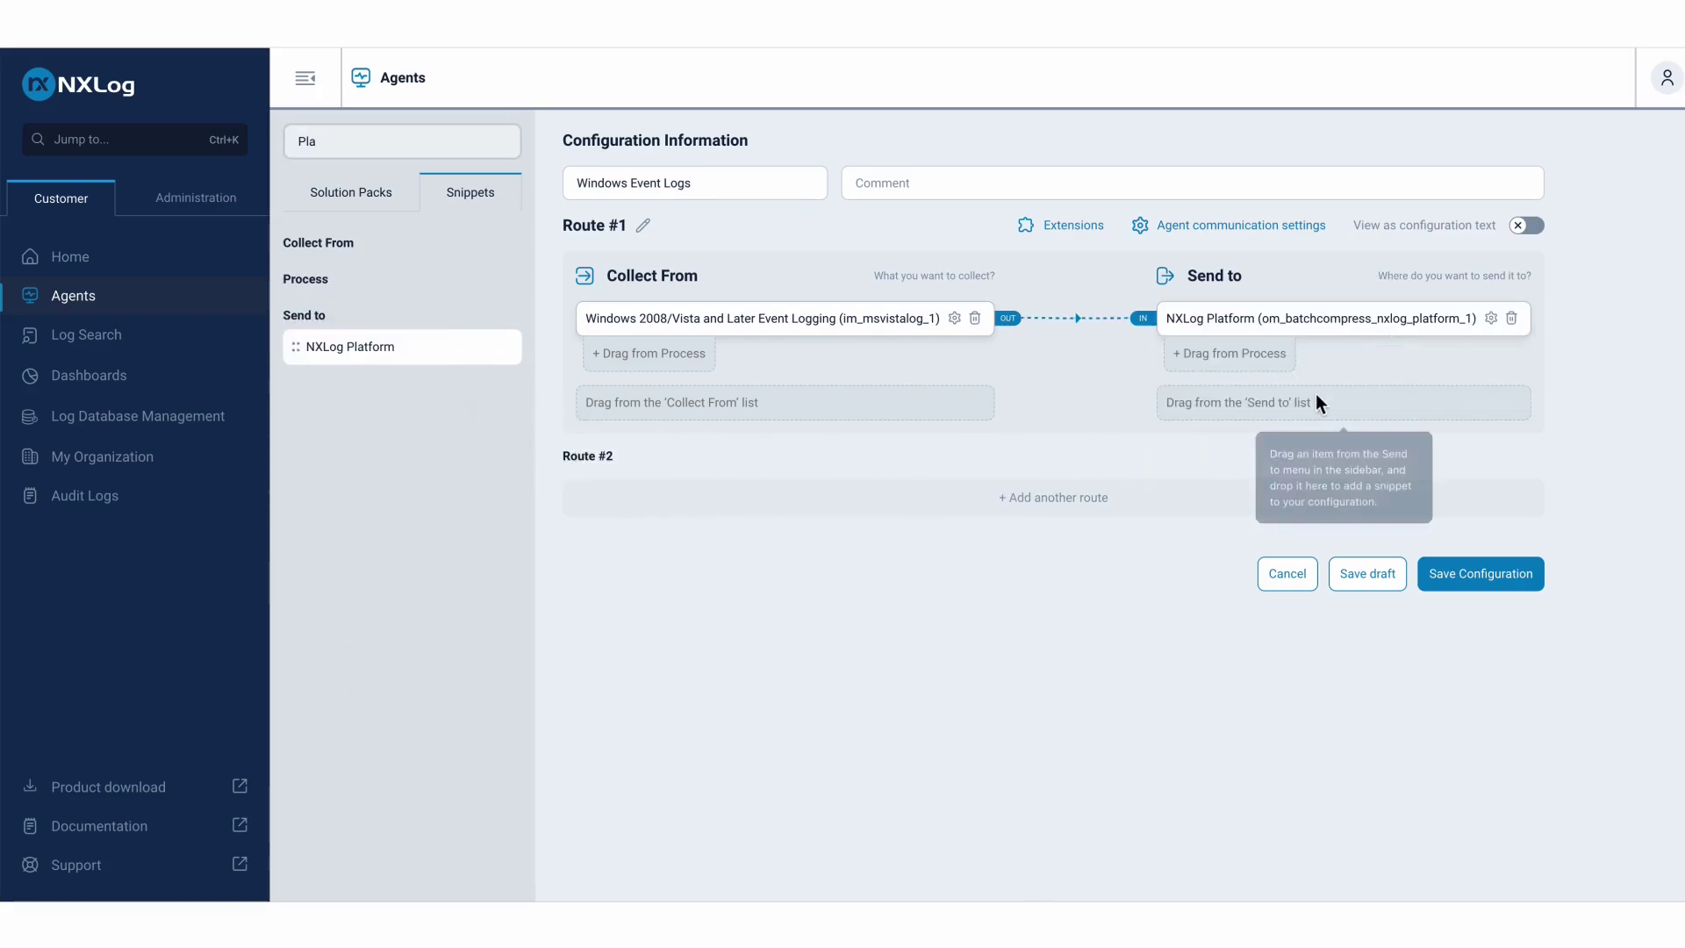
{"action": "double_click", "coordinate": [342, 142]}
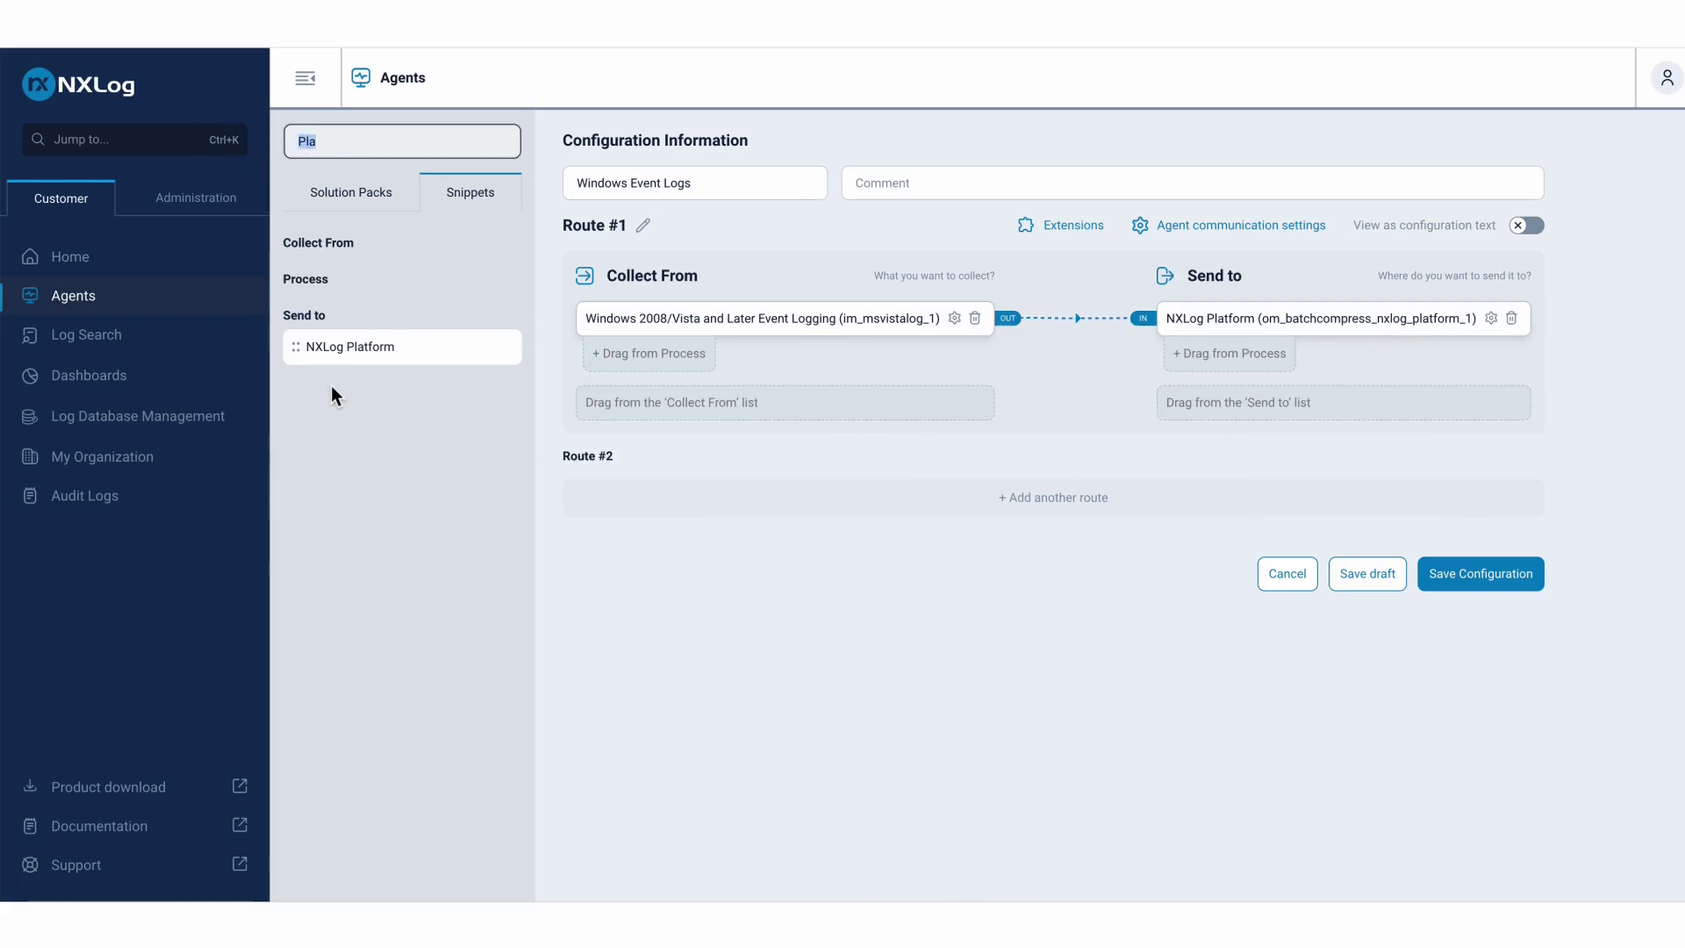
{"action": "type", "text": "file"}
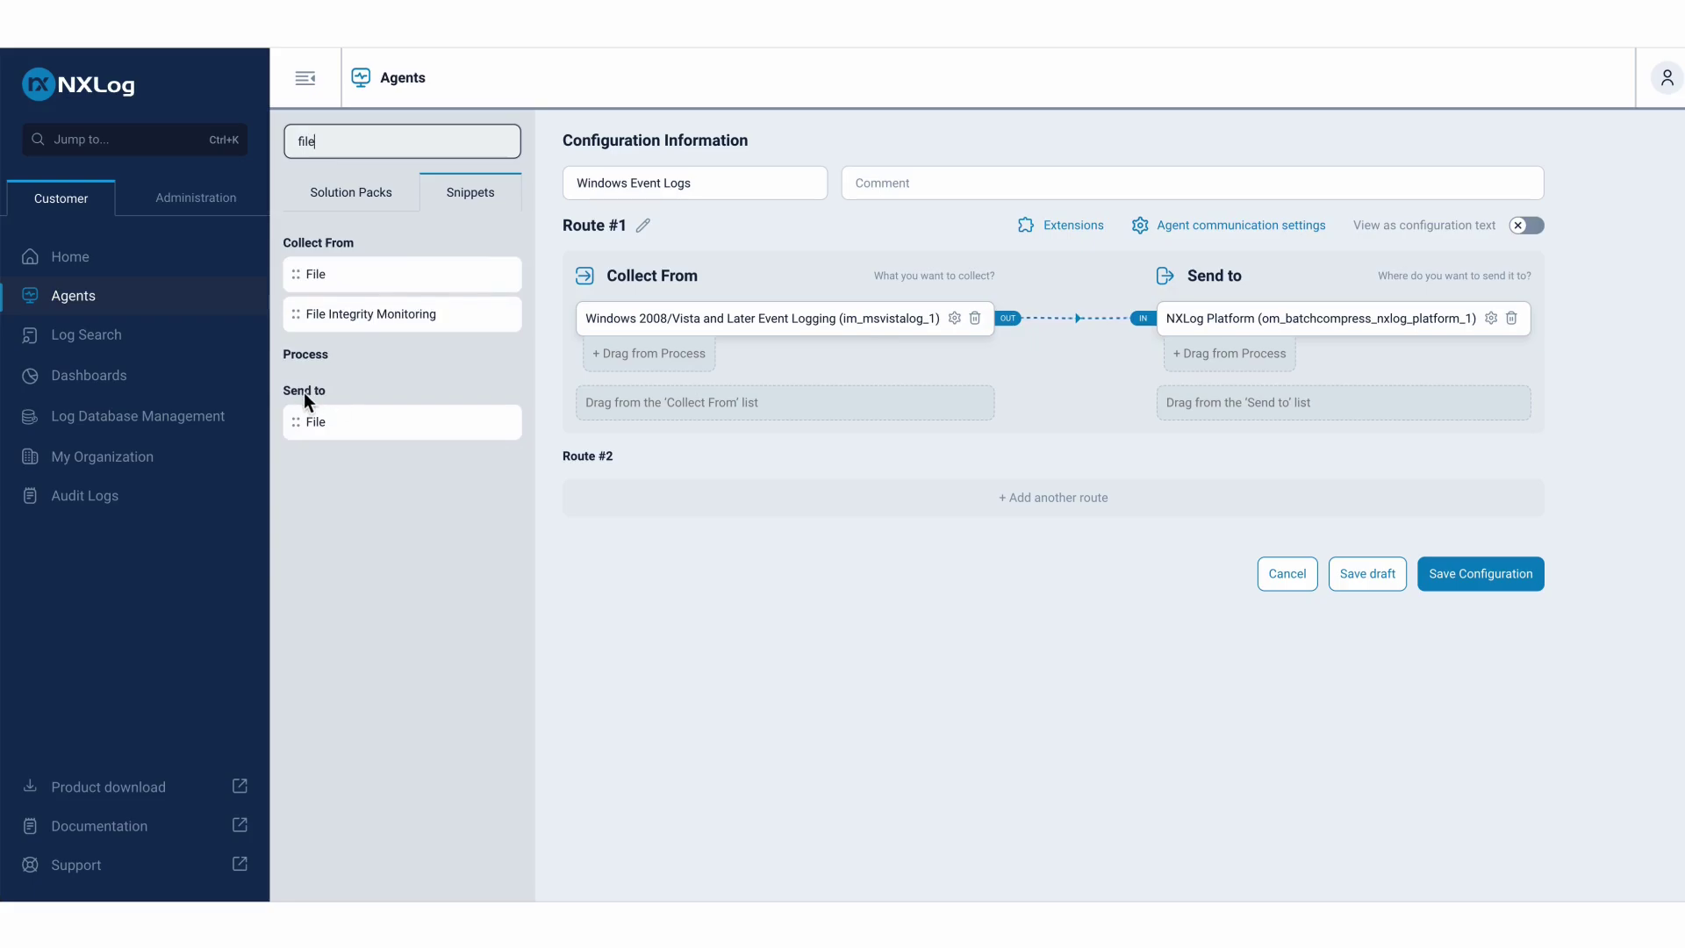
{"action": "left_click_drag", "start_coordinate": [324, 434], "coordinate": [1296, 417]}
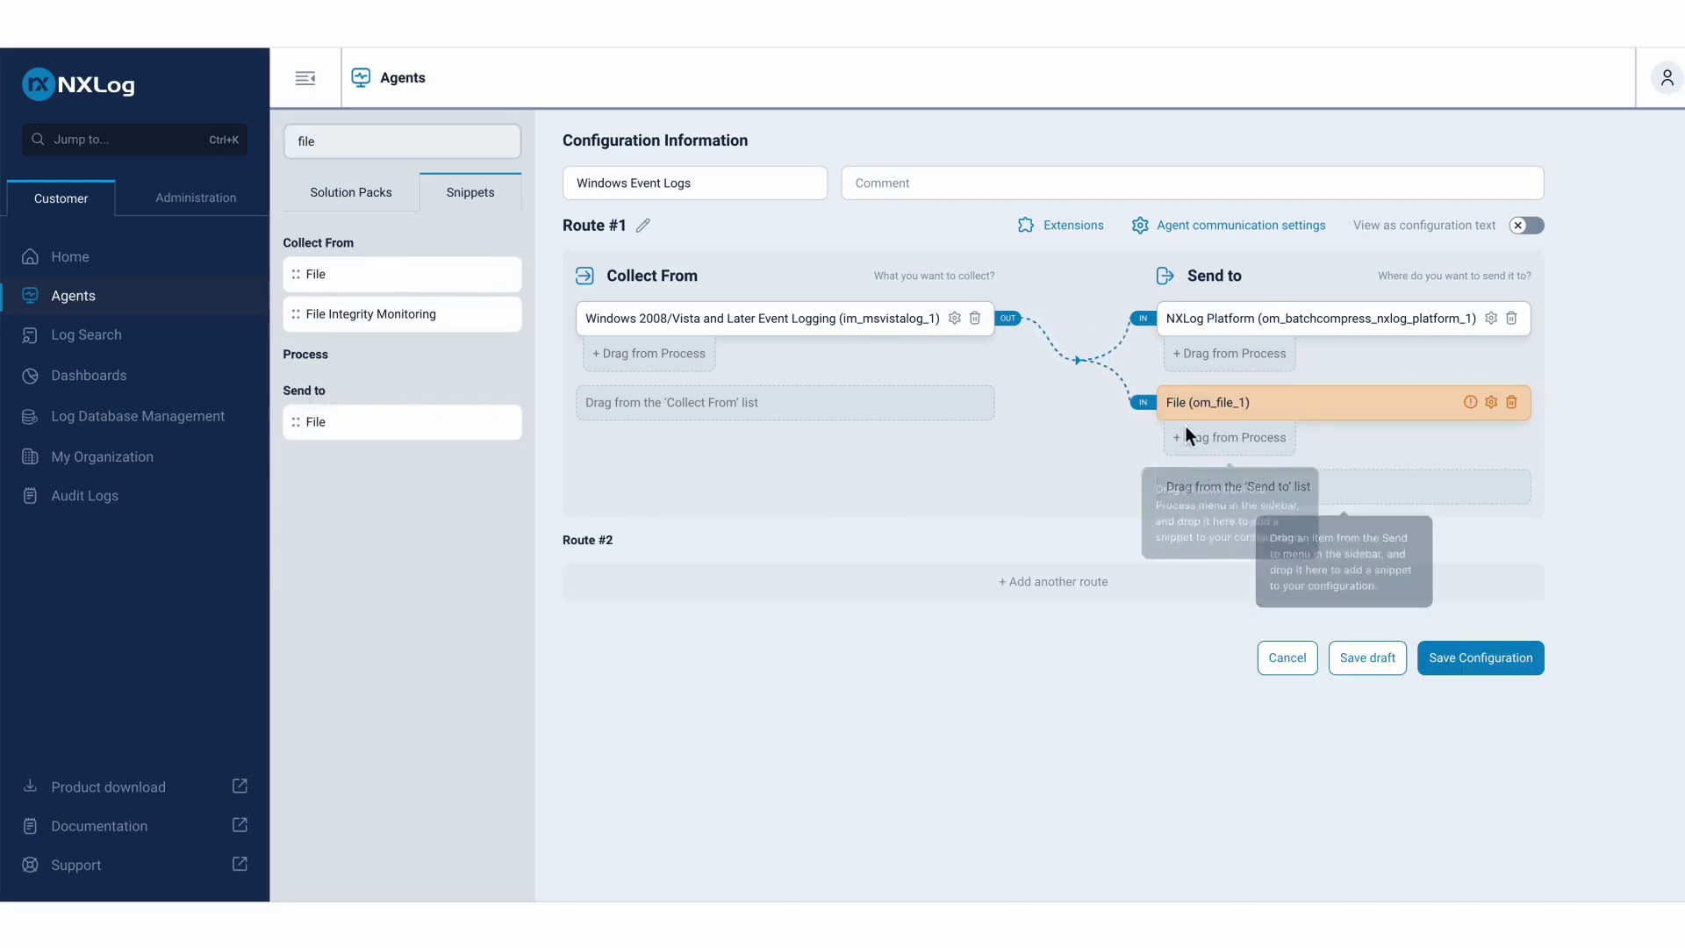
Open the File output's settings and look up the nxlog data folder path on the server.
{"action": "left_click", "coordinate": [1490, 402]}
{"action": "left_click", "coordinate": [1300, 169]}
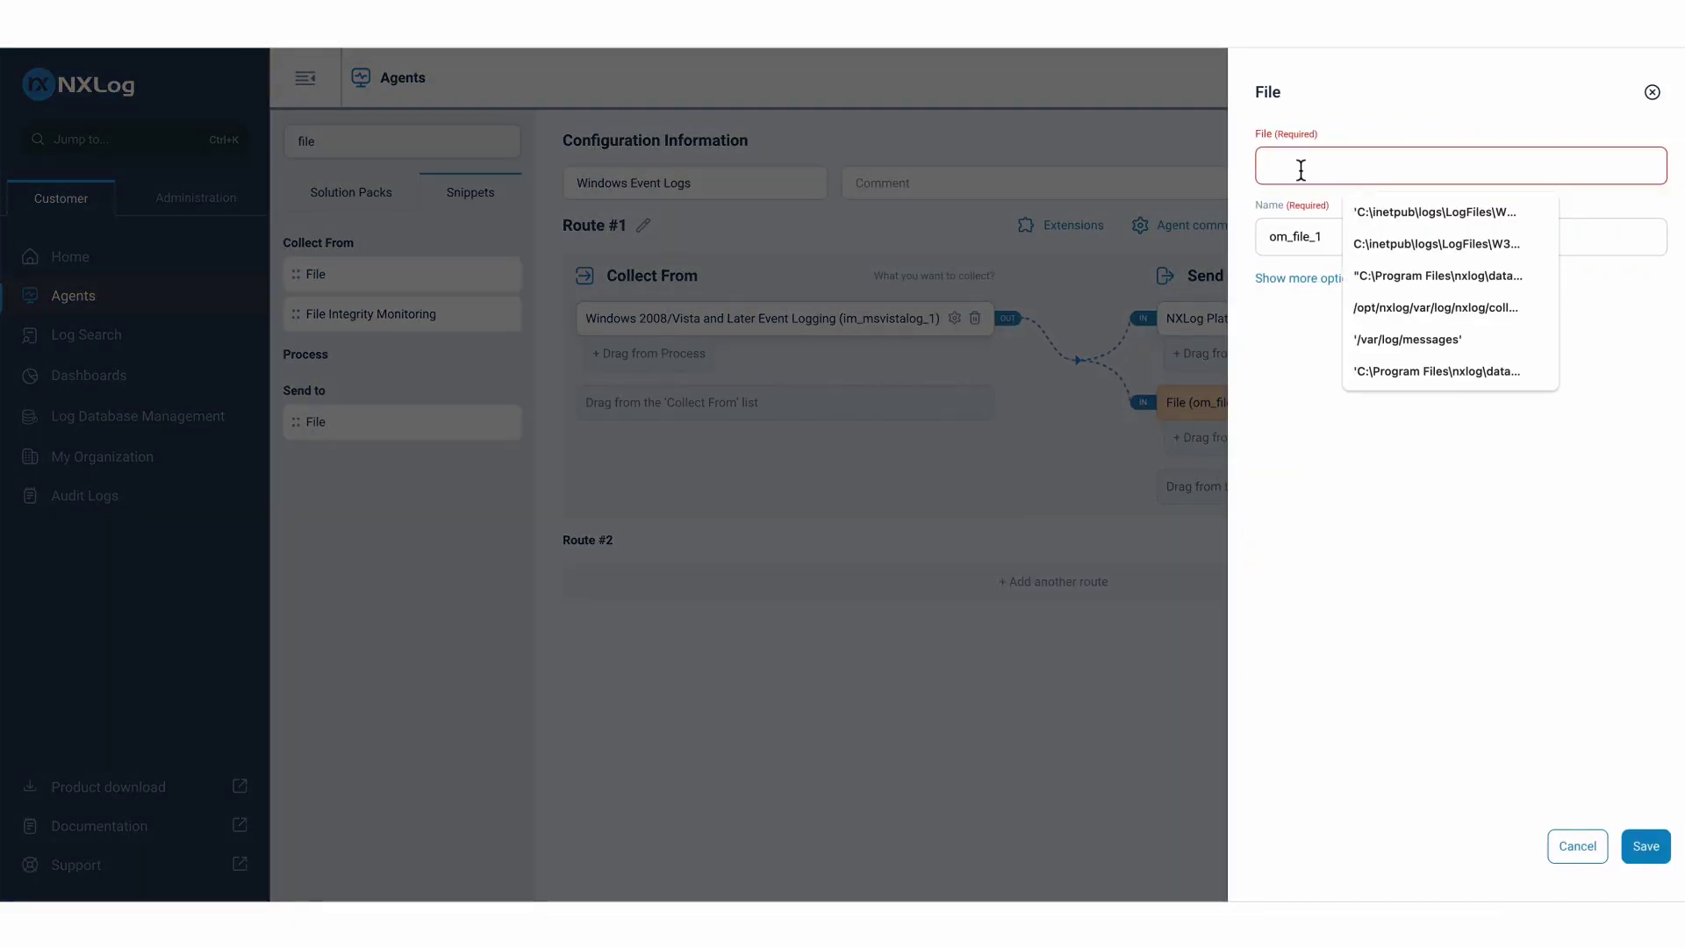
{"action": "key", "text": "super+Tab"}
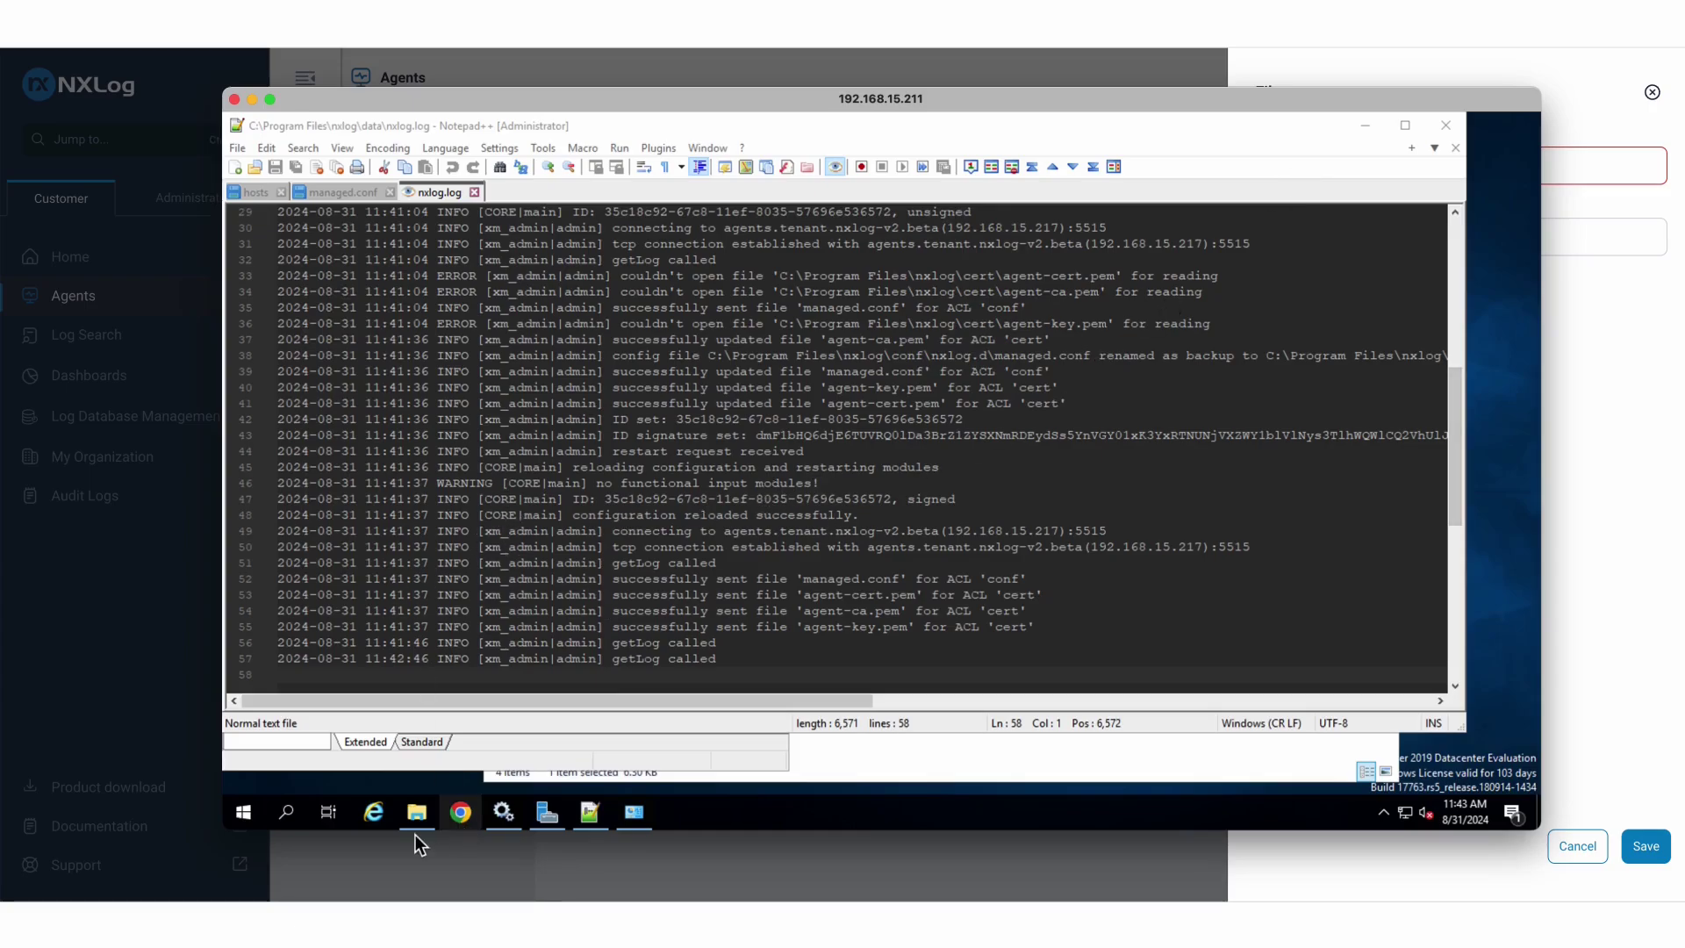
{"action": "left_click", "coordinate": [416, 811]}
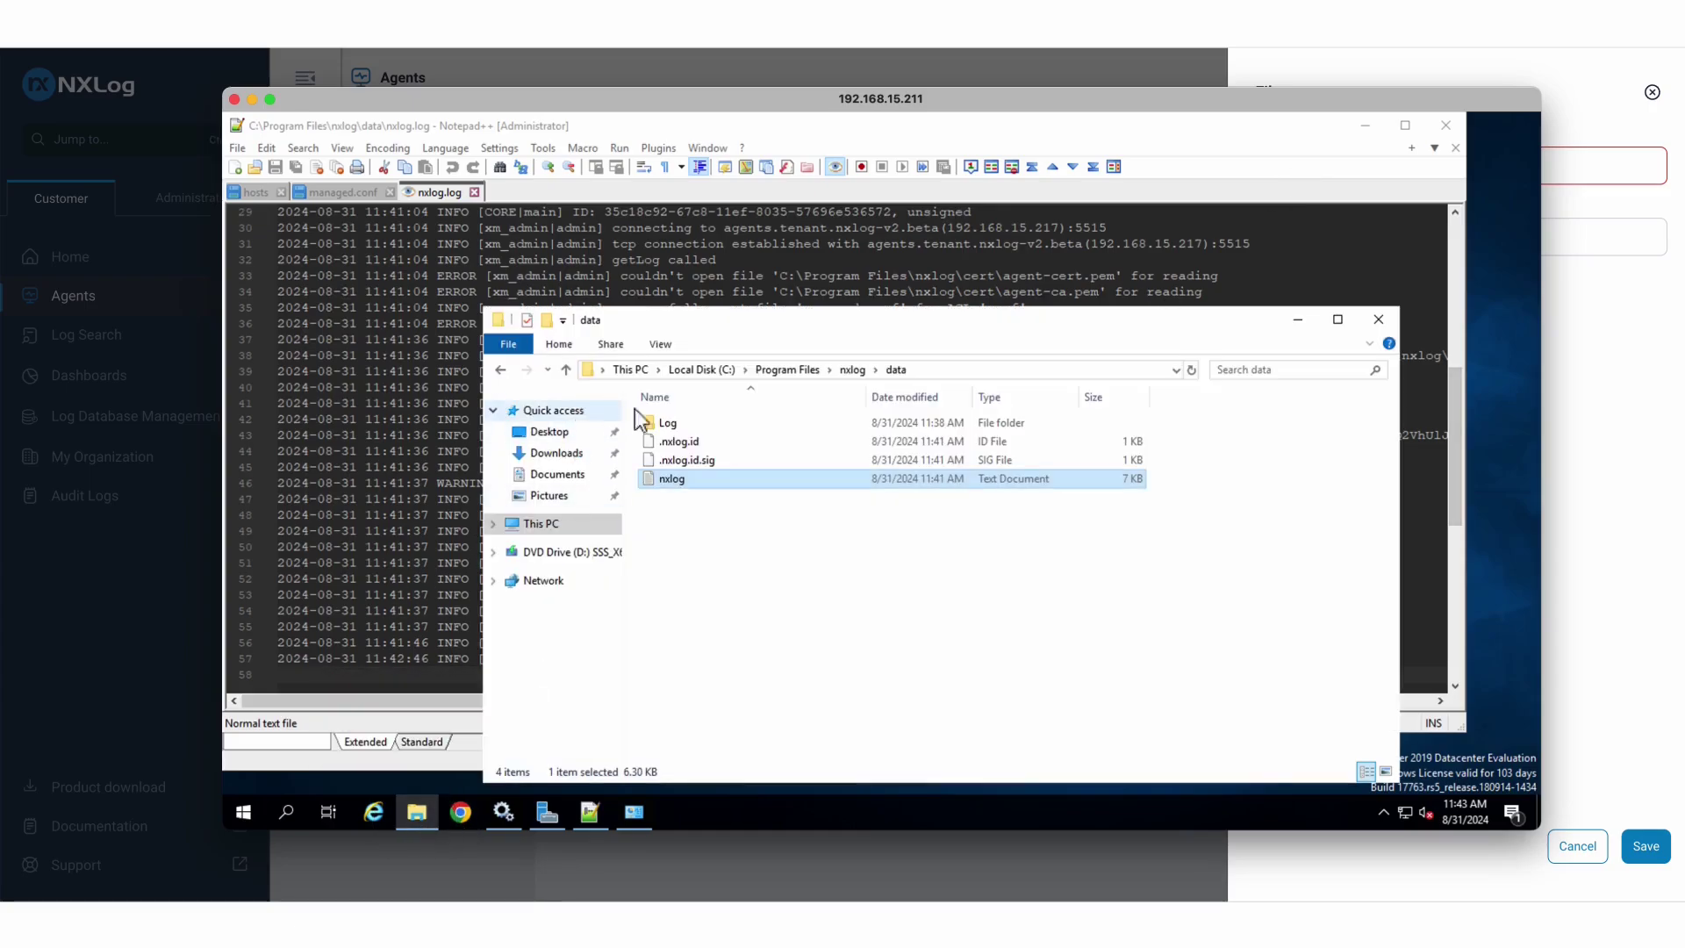
{"action": "left_click", "coordinate": [922, 370]}
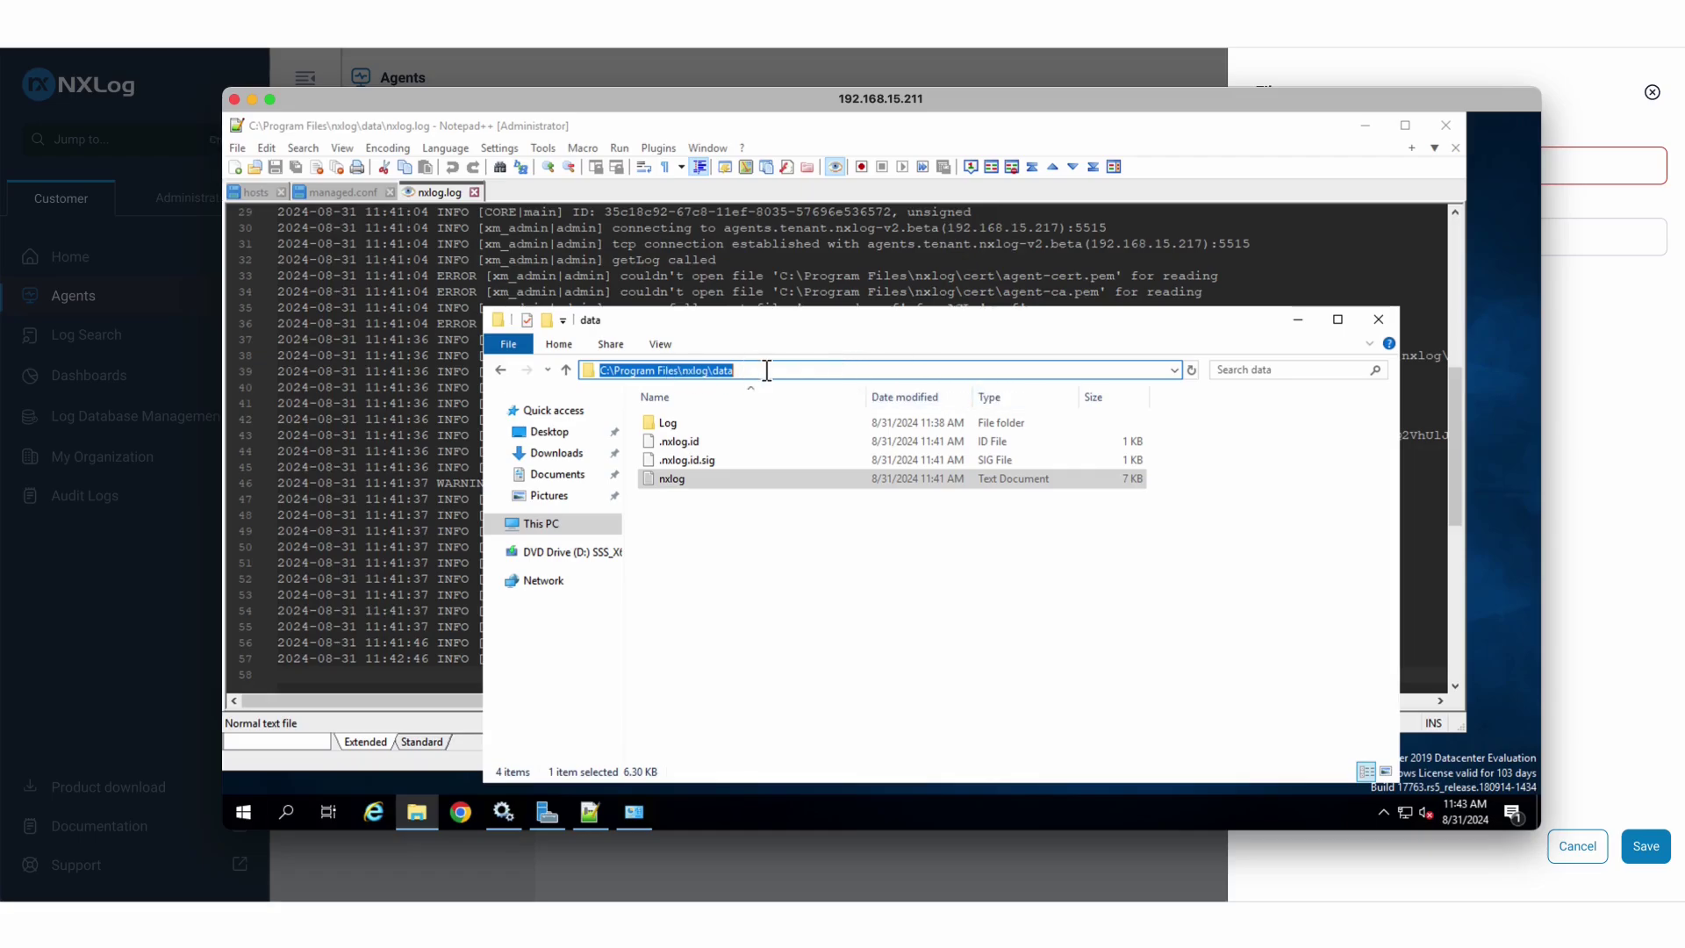
{"action": "key", "text": "super+Tab"}
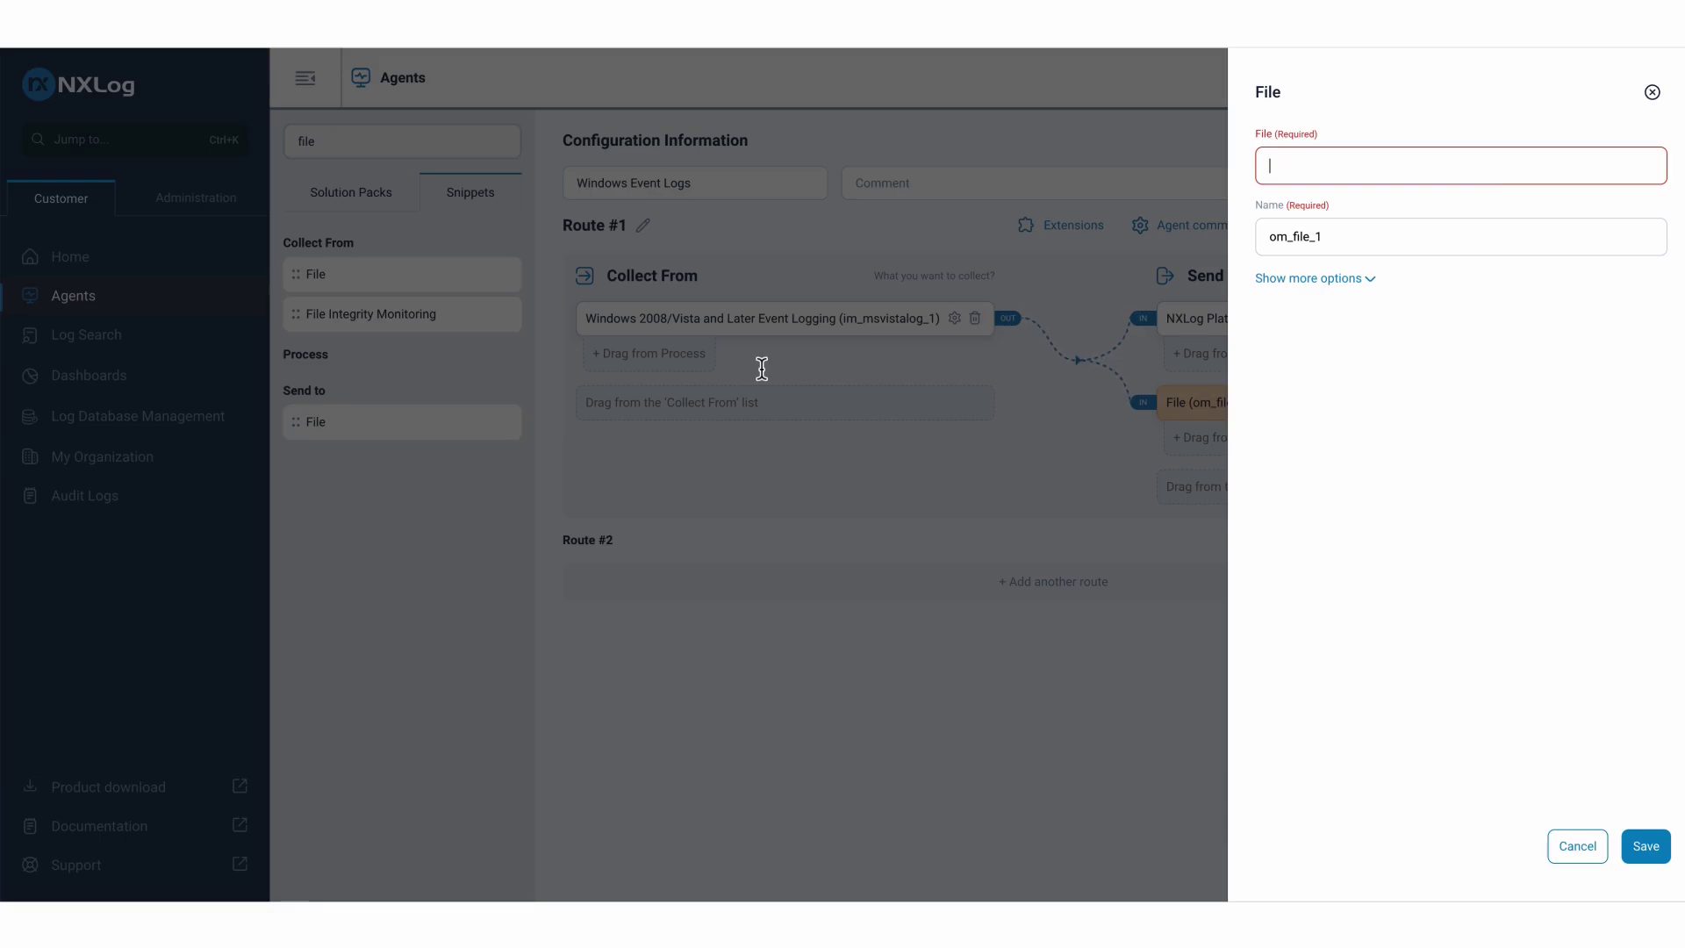
Set the File output path to C:\Program Files\nxlog\data\windows.log and save it.
{"action": "left_click", "coordinate": [1341, 171]}
{"action": "type", "text": "\""}
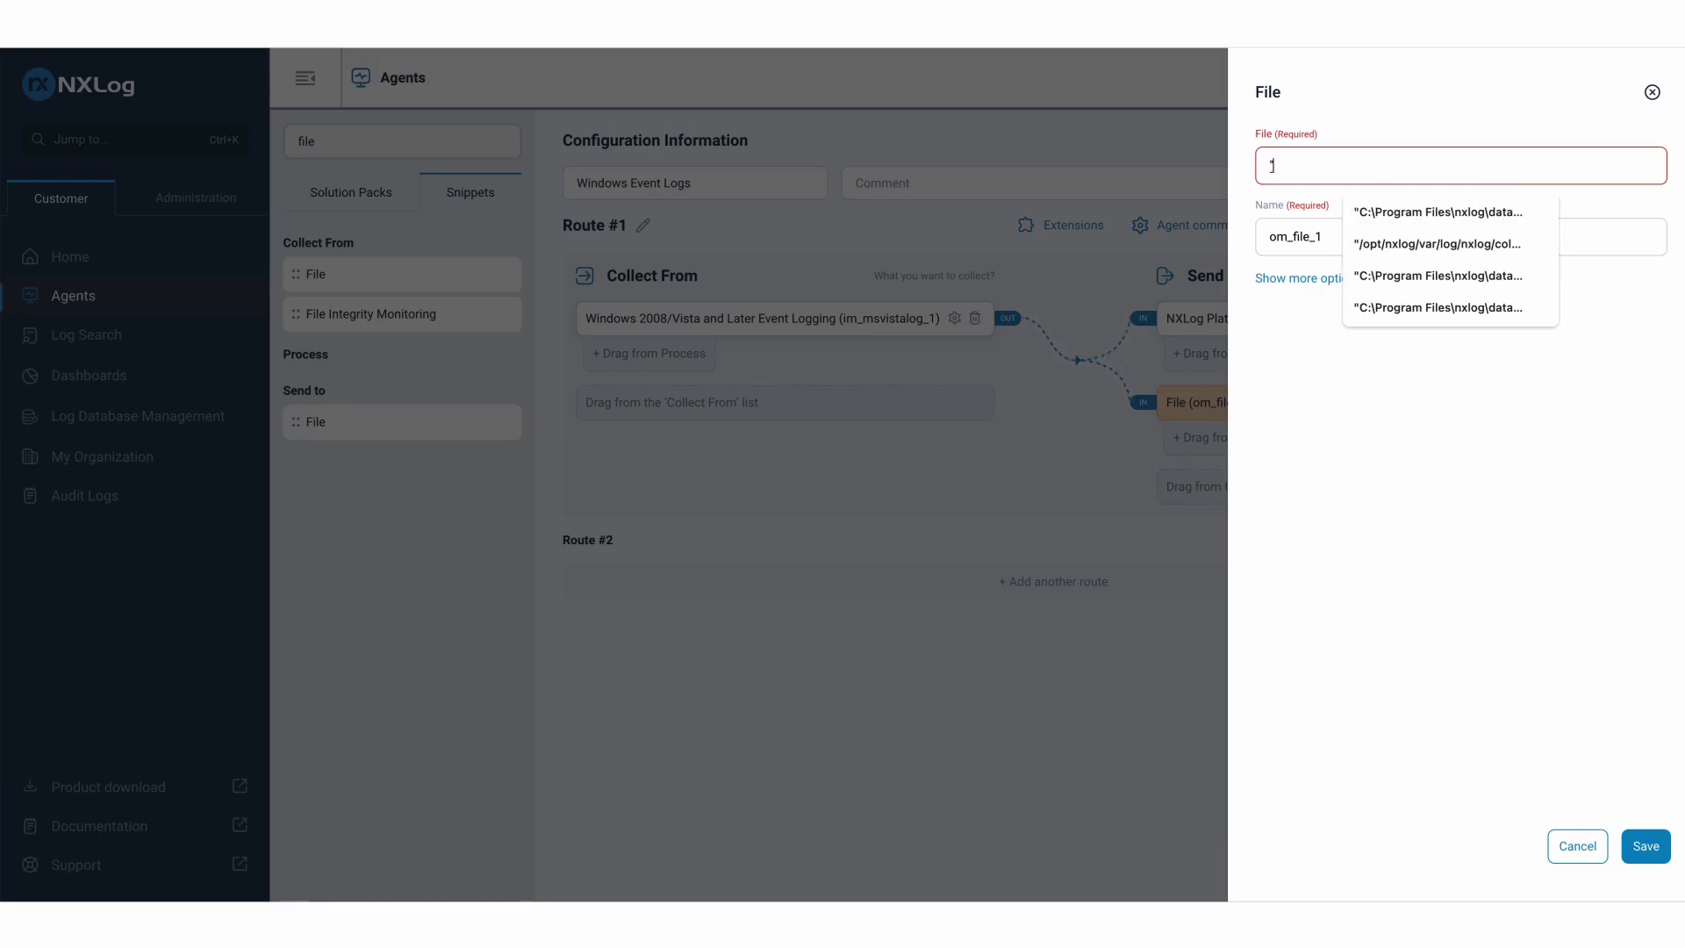
{"action": "key", "text": "BackSpace"}
{"action": "type", "text": "'"}
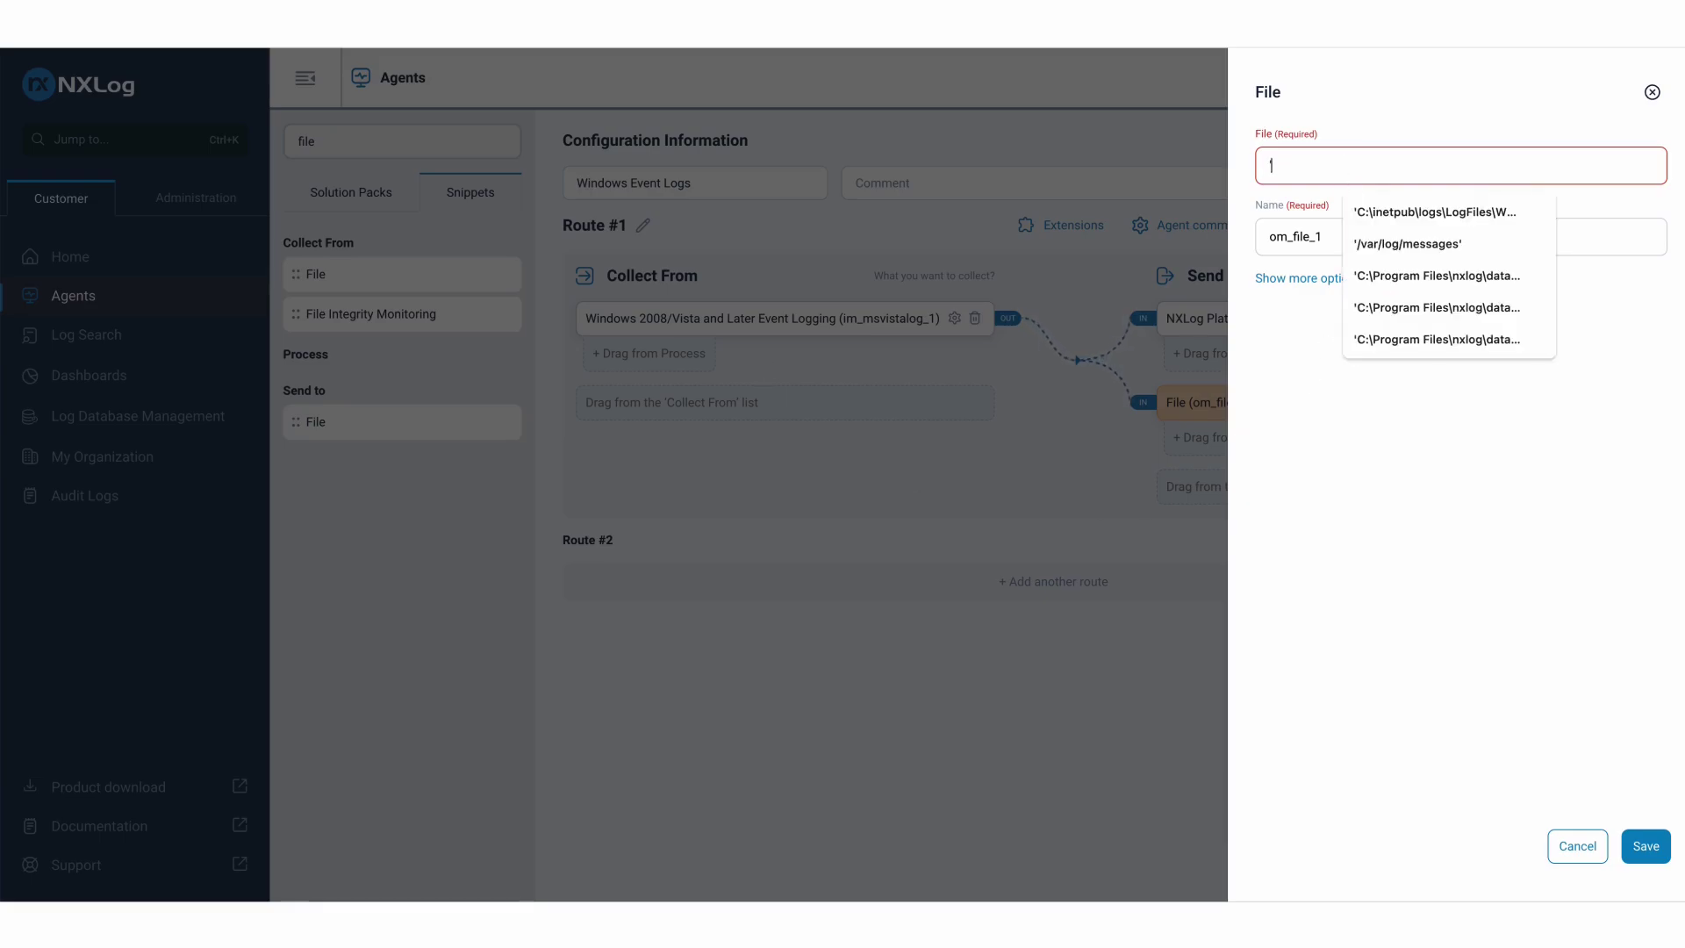
{"action": "type", "text": "C:\\Program Files\\nxlog\\data"}
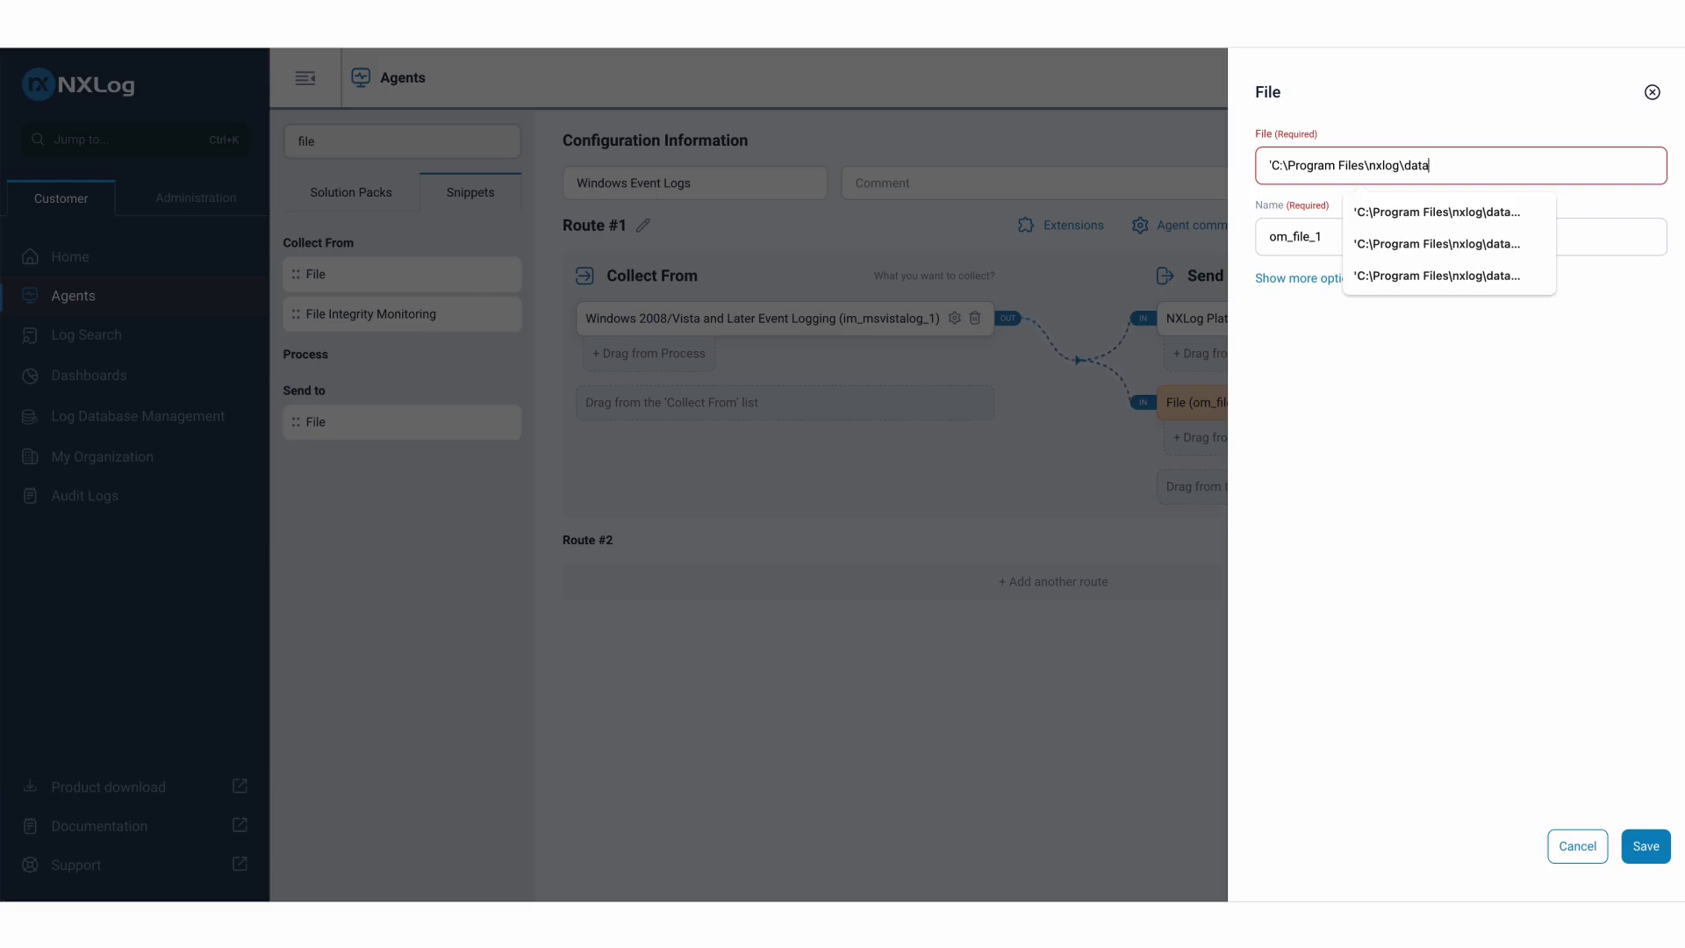
{"action": "type", "text": "\\windows.log"}
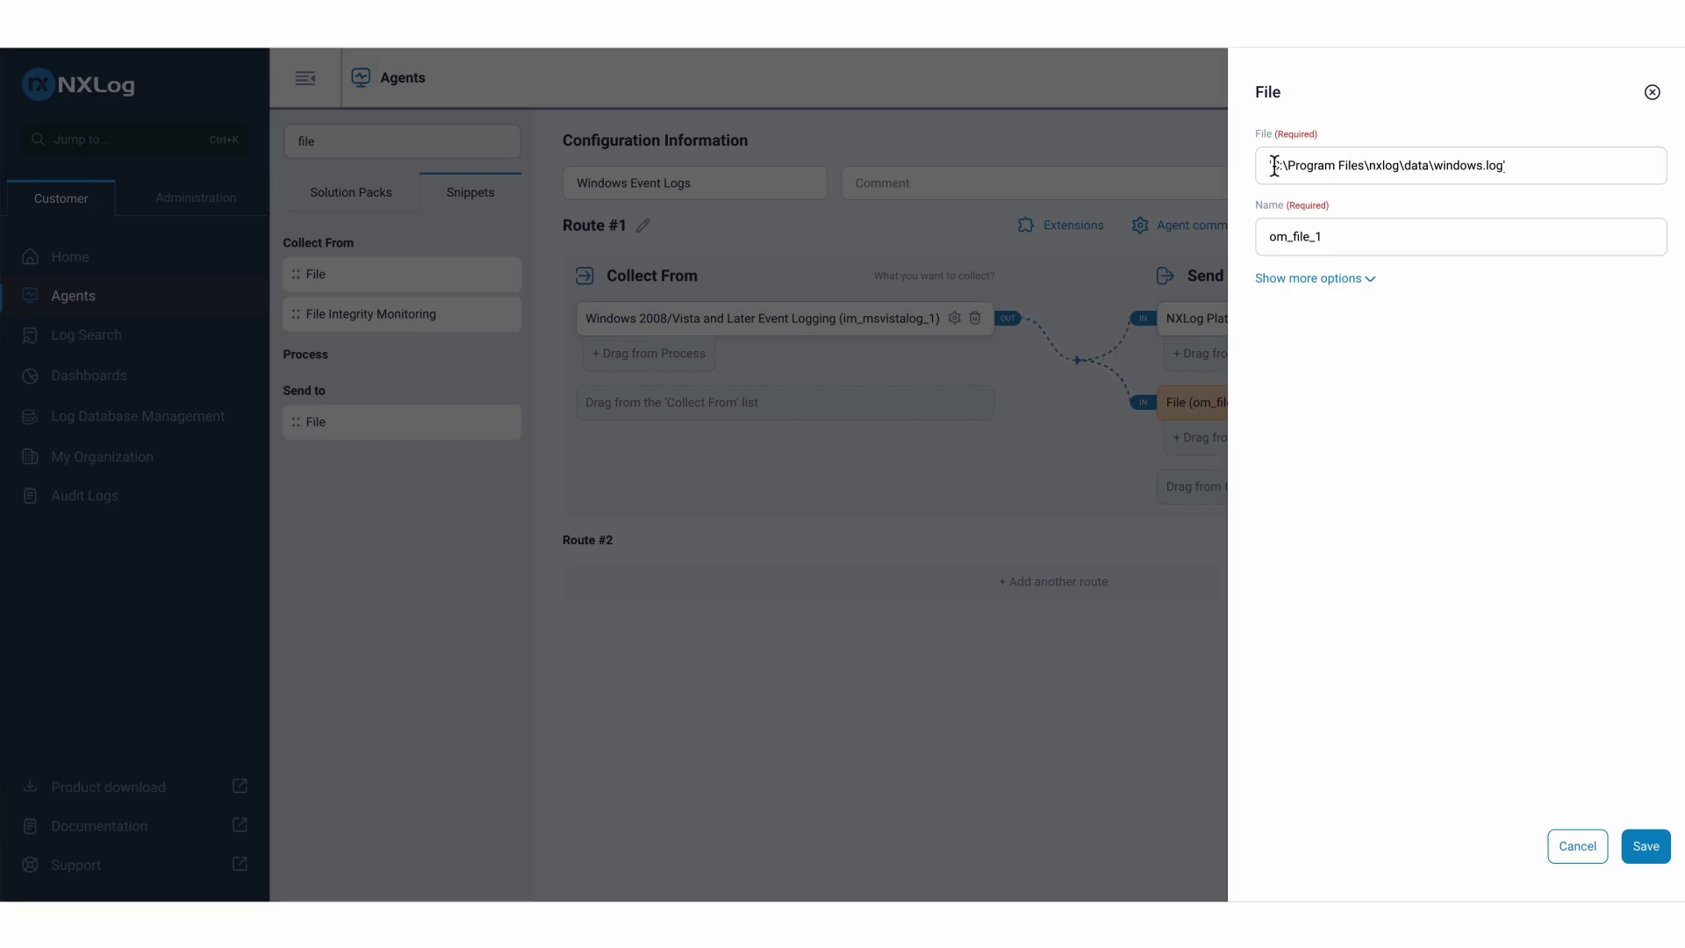
{"action": "left_click", "coordinate": [1654, 852]}
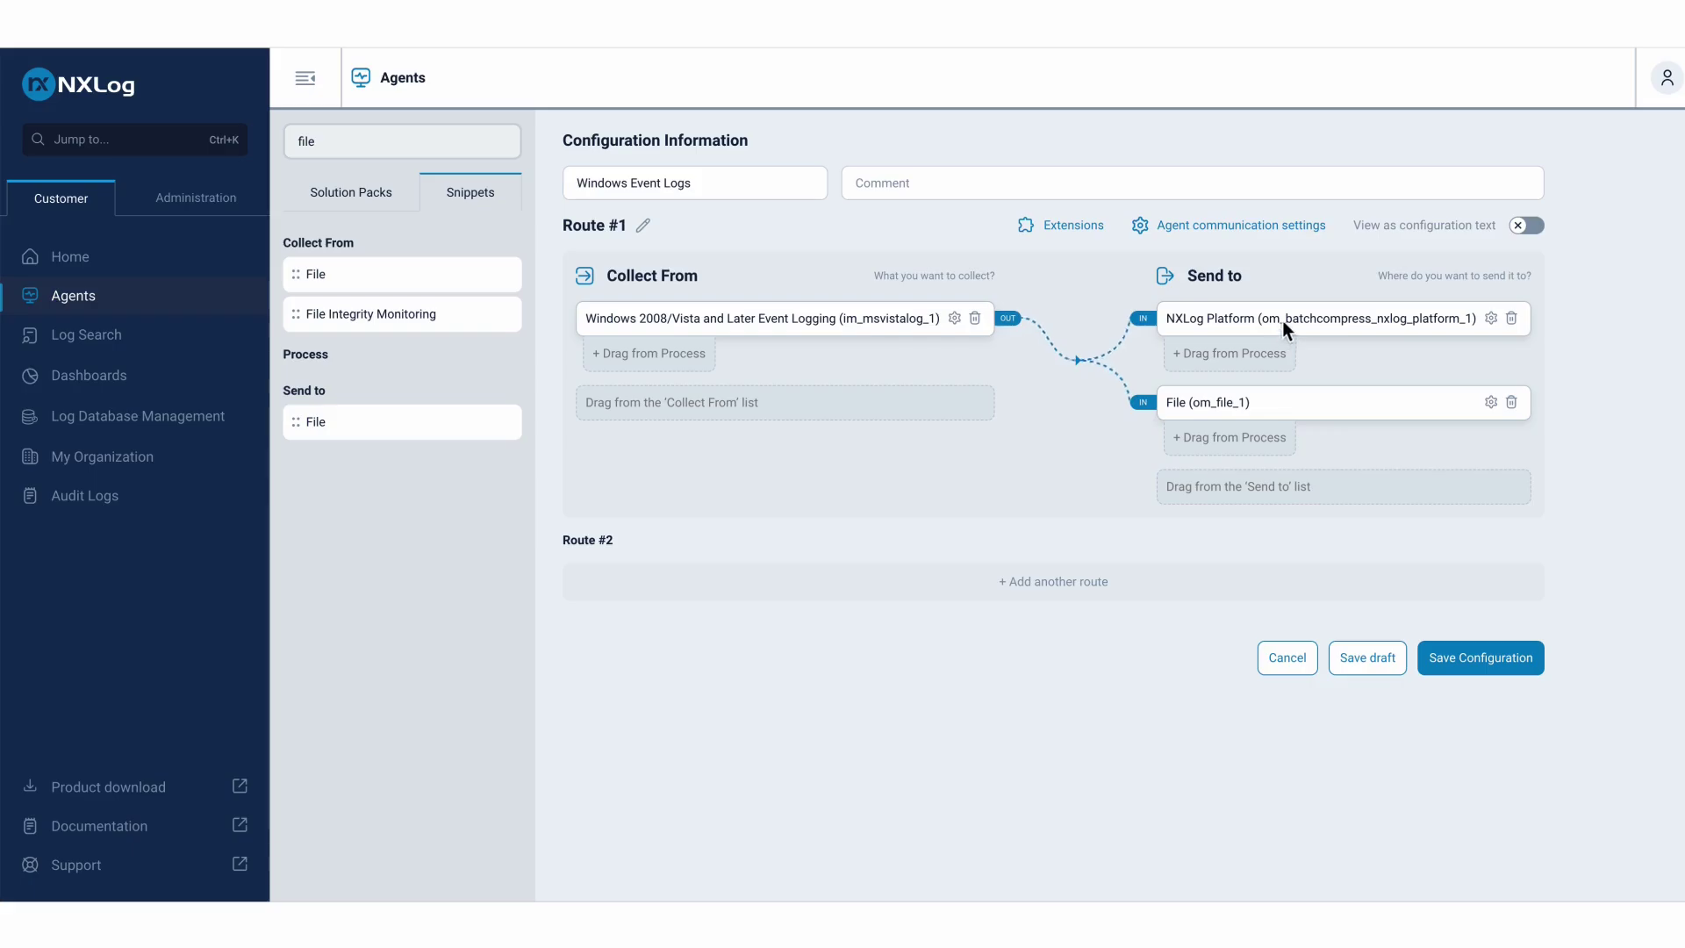
{"action": "left_click", "coordinate": [1492, 323]}
Set CAFile, CertFile and CertKeyFile to %CERTDIR%/agent-ca.pem, agent-cert.pem and agent-key.pem.
{"action": "left_click", "coordinate": [1351, 309]}
{"action": "scroll", "coordinate": [1347, 413], "scroll_direction": "down", "scroll_amount": 1}
{"action": "scroll", "coordinate": [1346, 407], "scroll_direction": "down", "scroll_amount": 2}
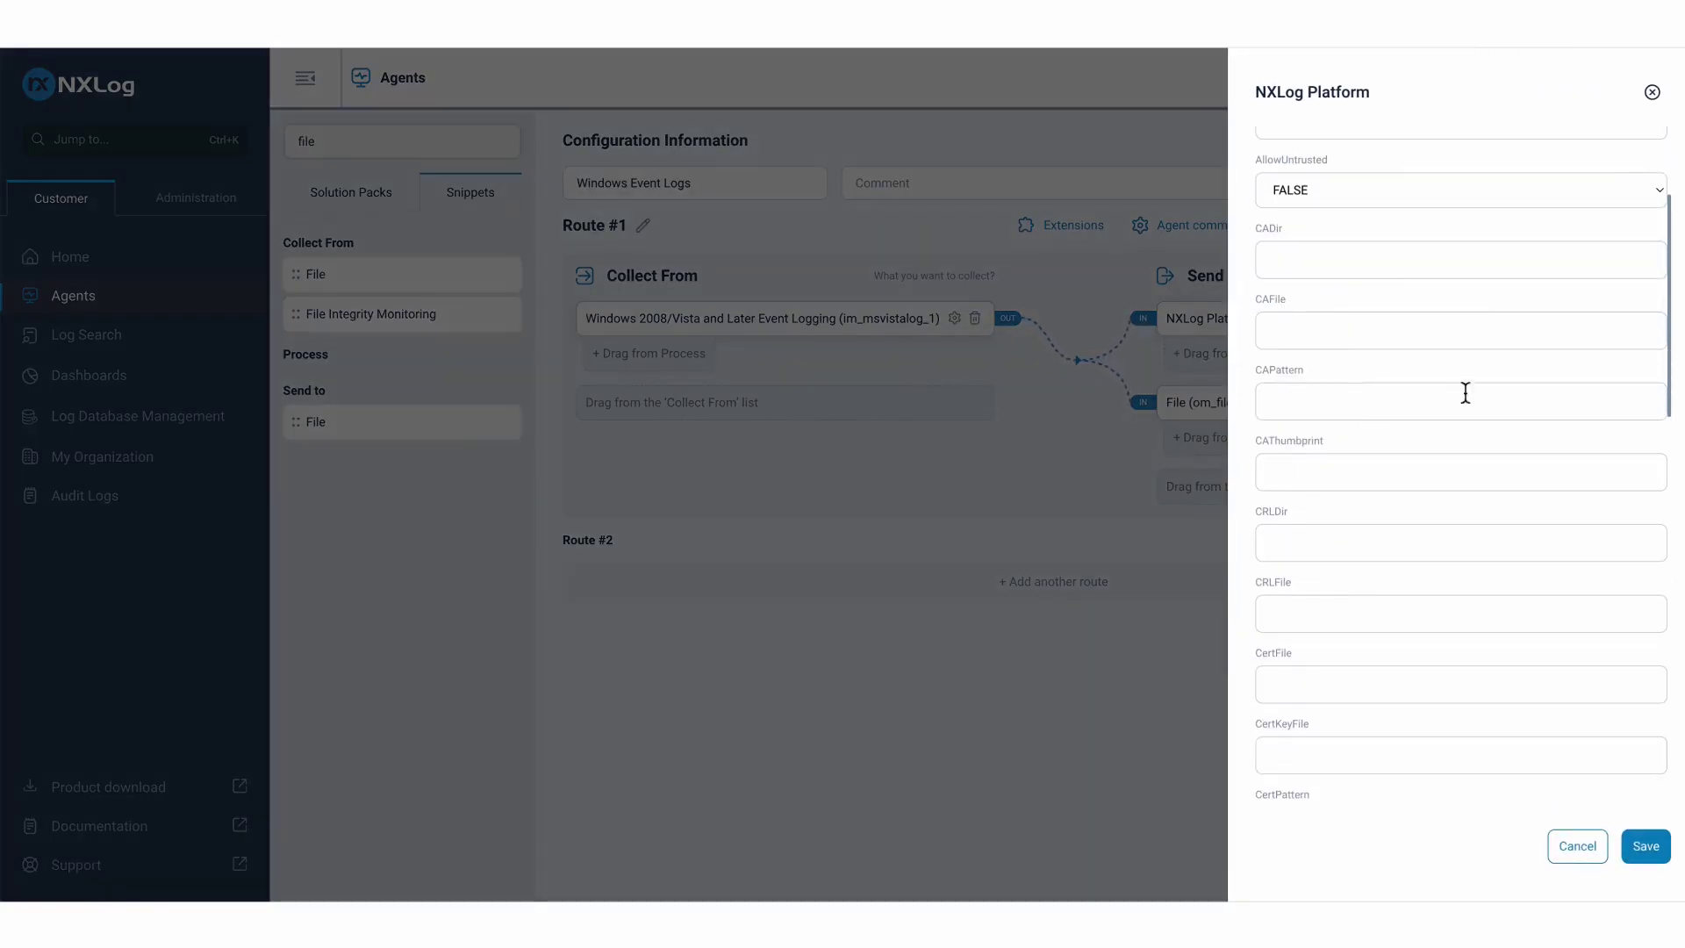
{"action": "left_click", "coordinate": [1305, 338]}
{"action": "left_click", "coordinate": [1399, 381]}
{"action": "scroll", "coordinate": [1316, 456], "scroll_direction": "down", "scroll_amount": 2}
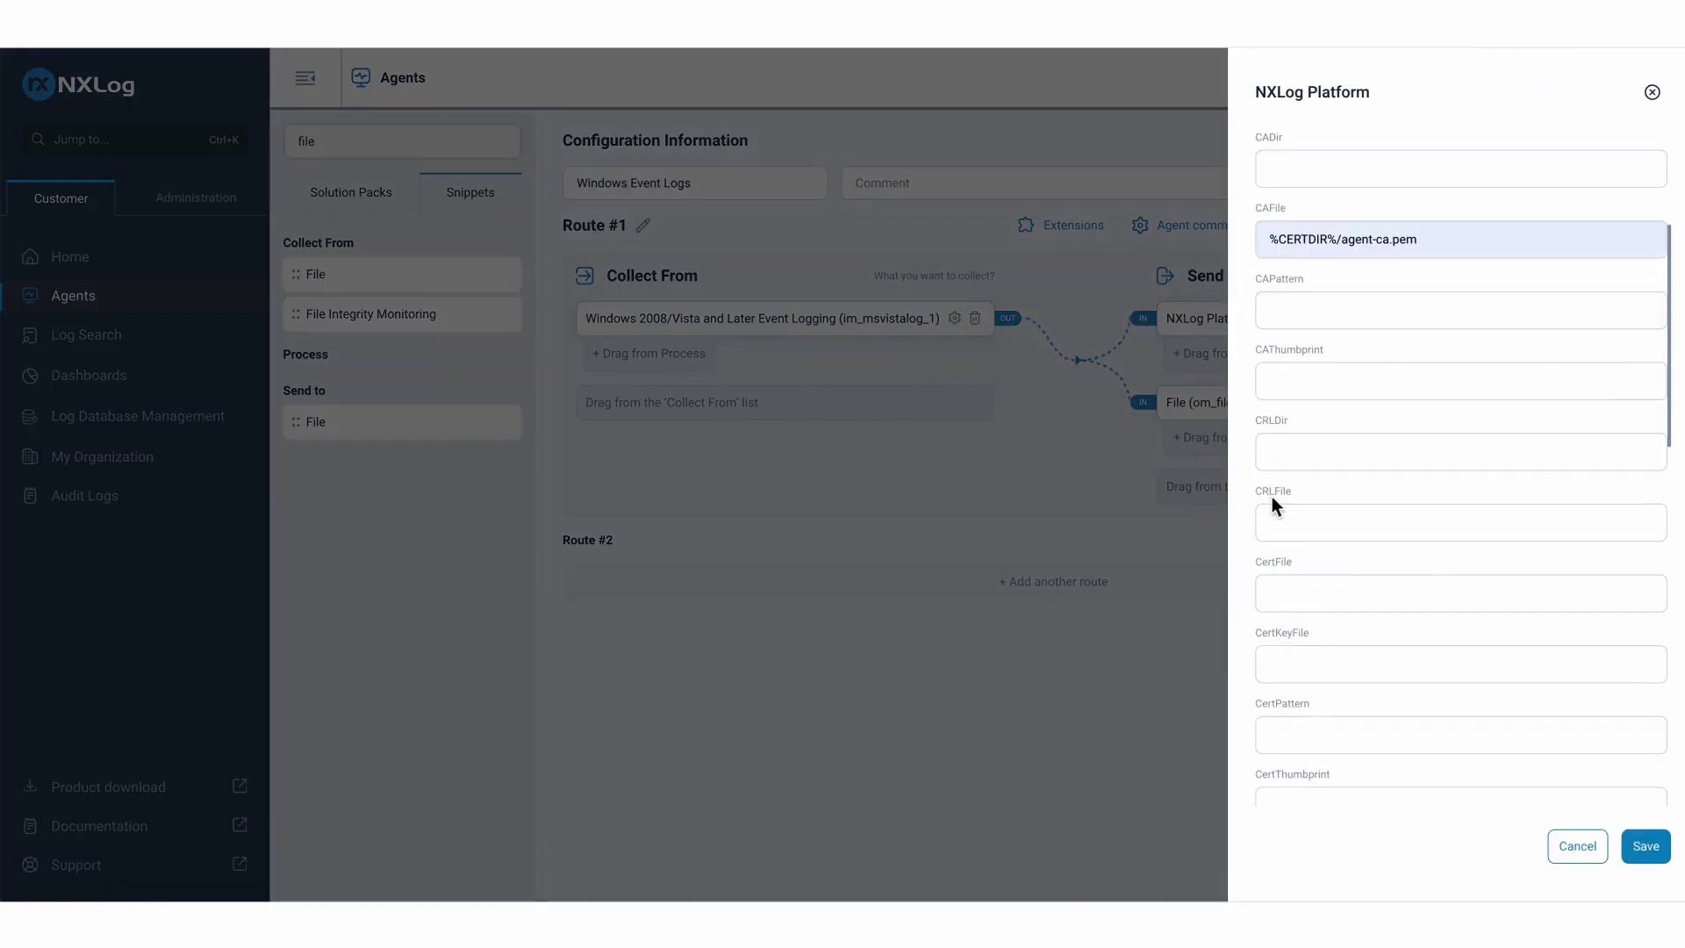
{"action": "scroll", "coordinate": [1343, 500], "scroll_direction": "down", "scroll_amount": 1}
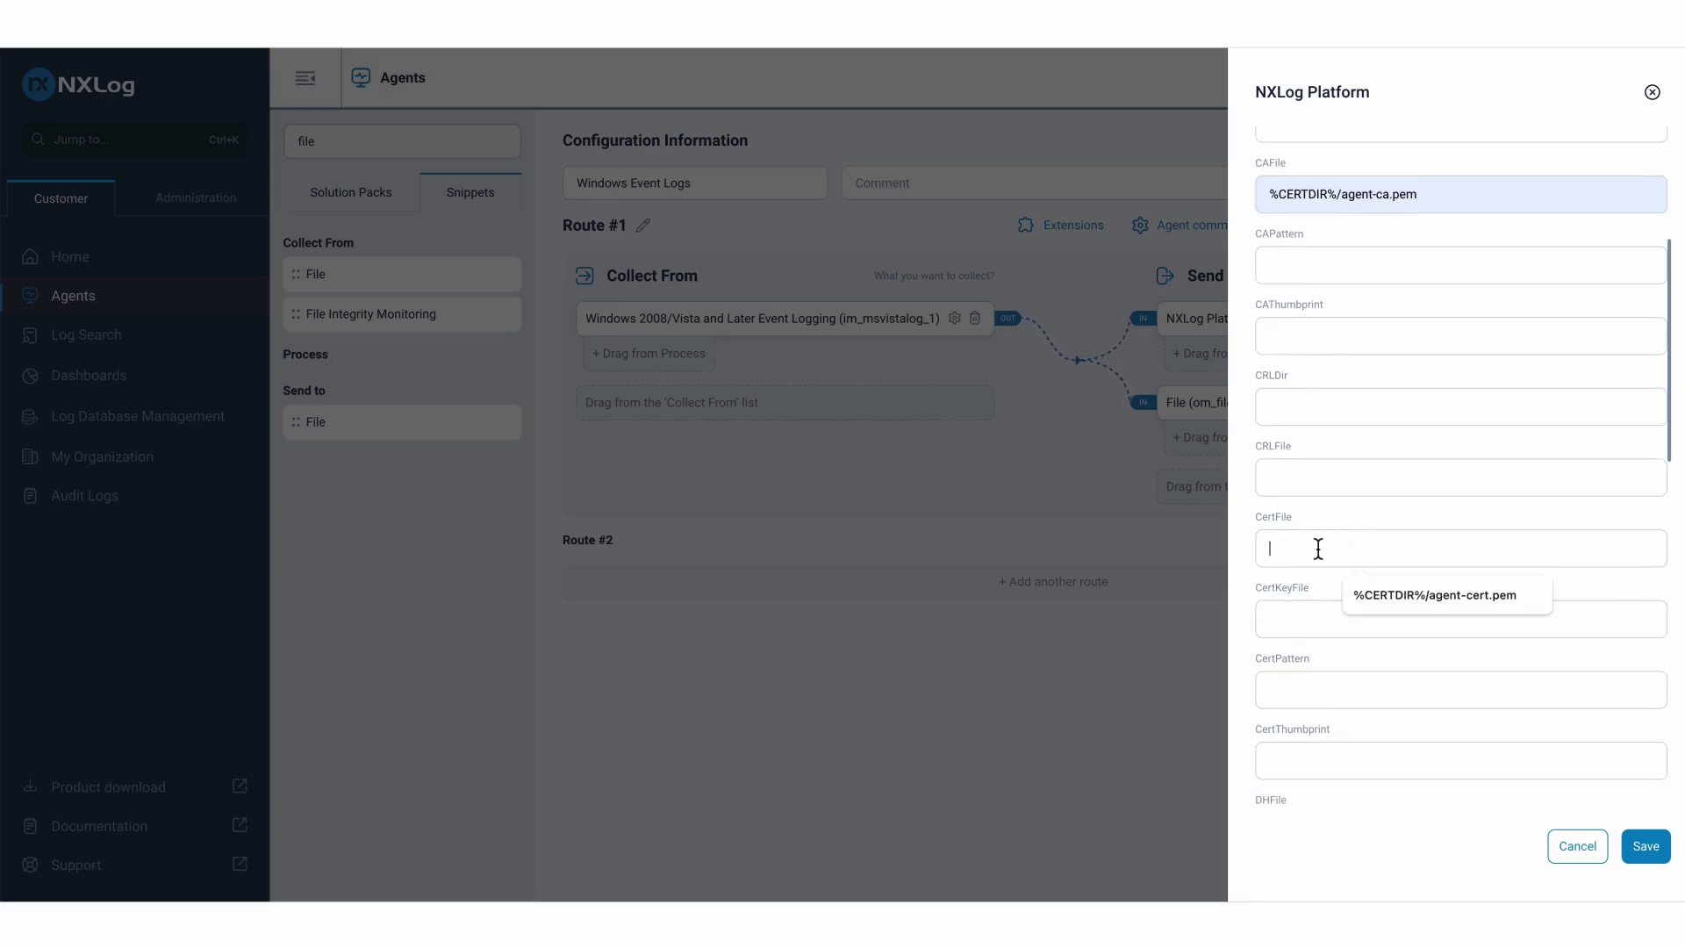
{"action": "left_click", "coordinate": [1371, 595]}
{"action": "left_click", "coordinate": [1365, 619]}
{"action": "left_click", "coordinate": [1406, 666]}
Set UseSSL to TRUE, then save the output settings and the Windows Event Logs configuration.
{"action": "scroll", "coordinate": [1397, 621], "scroll_direction": "down", "scroll_amount": 3}
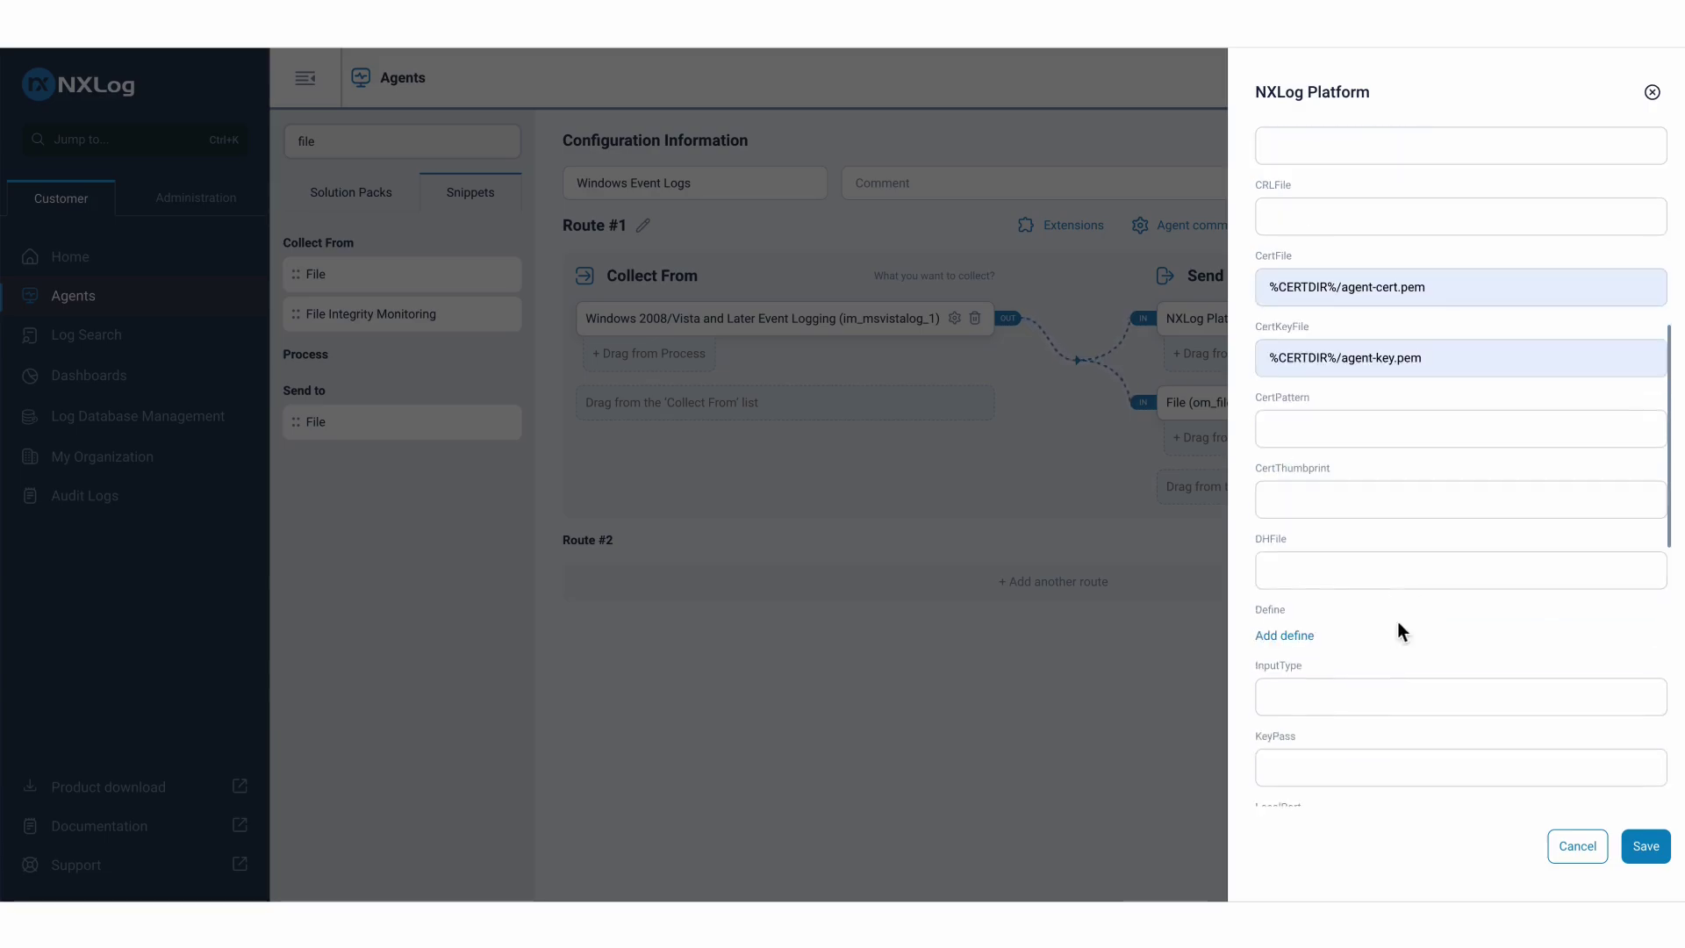
{"action": "scroll", "coordinate": [1397, 623], "scroll_direction": "down", "scroll_amount": 10}
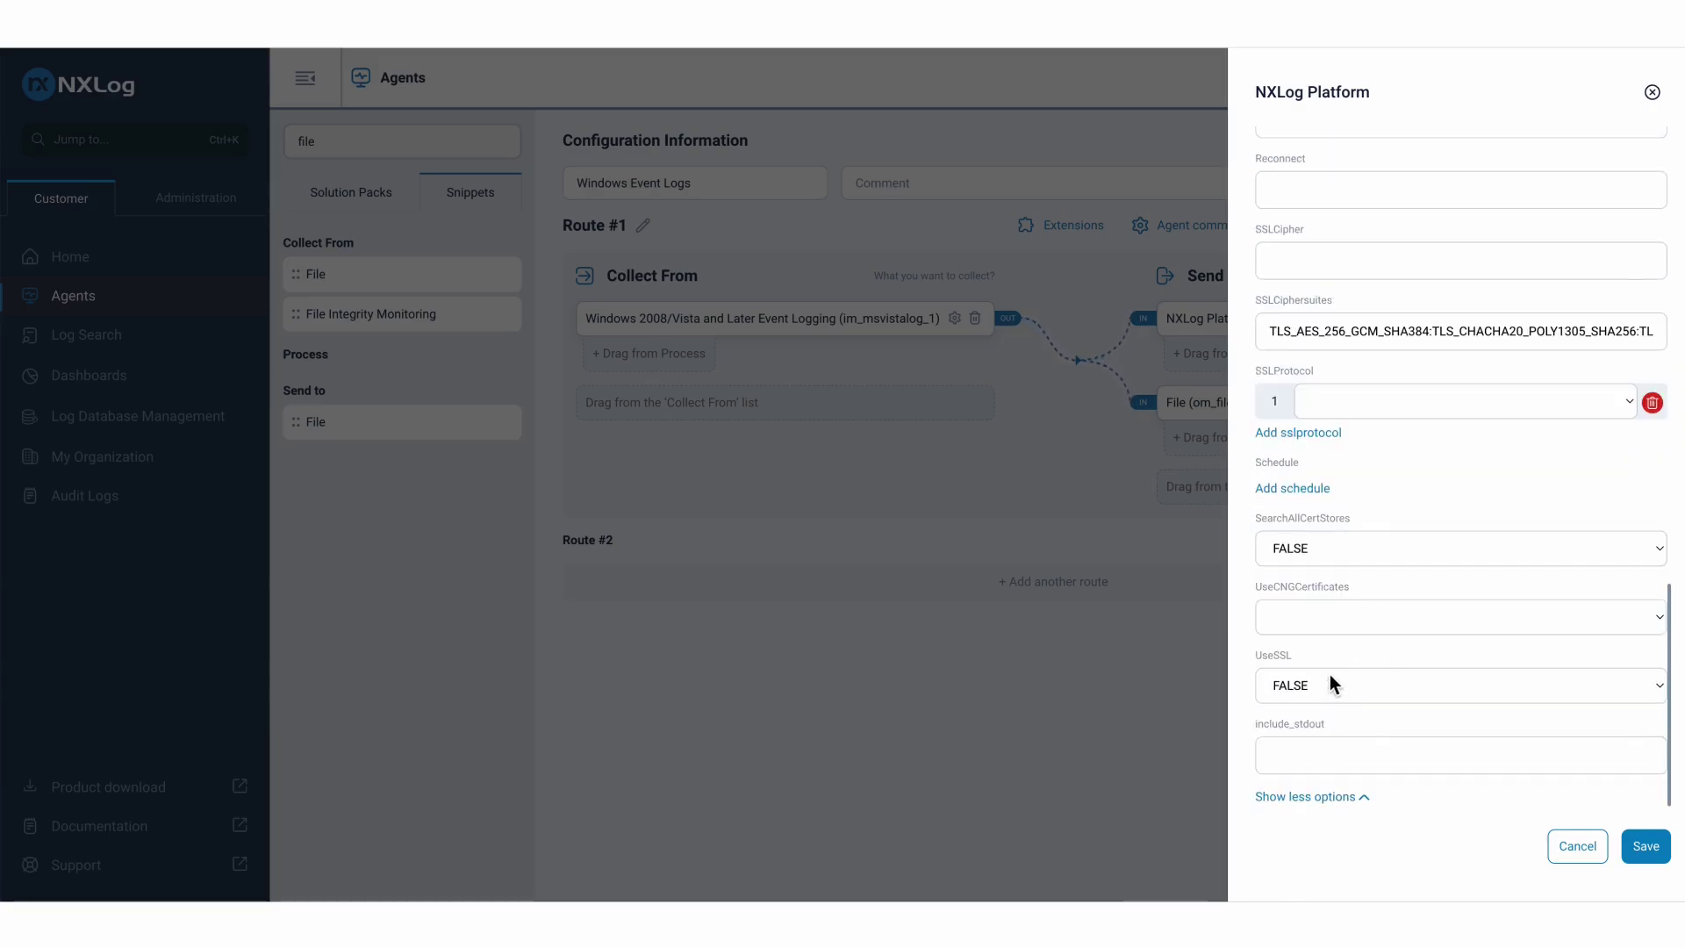
{"action": "left_click", "coordinate": [1328, 680]}
{"action": "left_click", "coordinate": [1320, 669]}
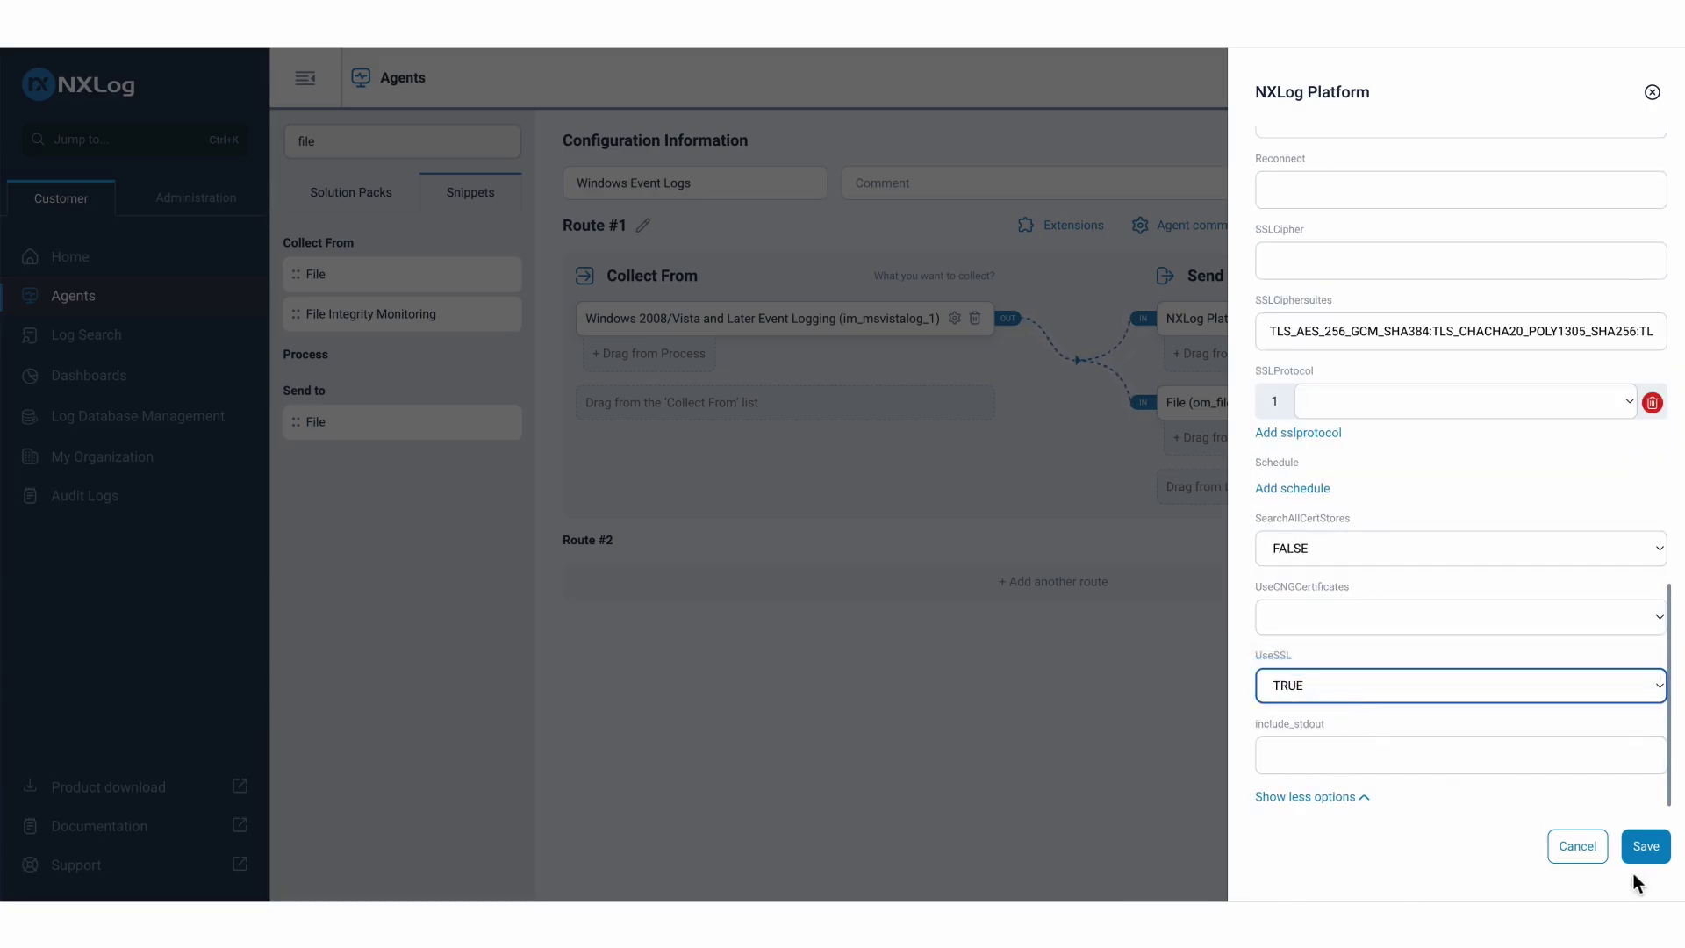
{"action": "left_click", "coordinate": [1646, 848]}
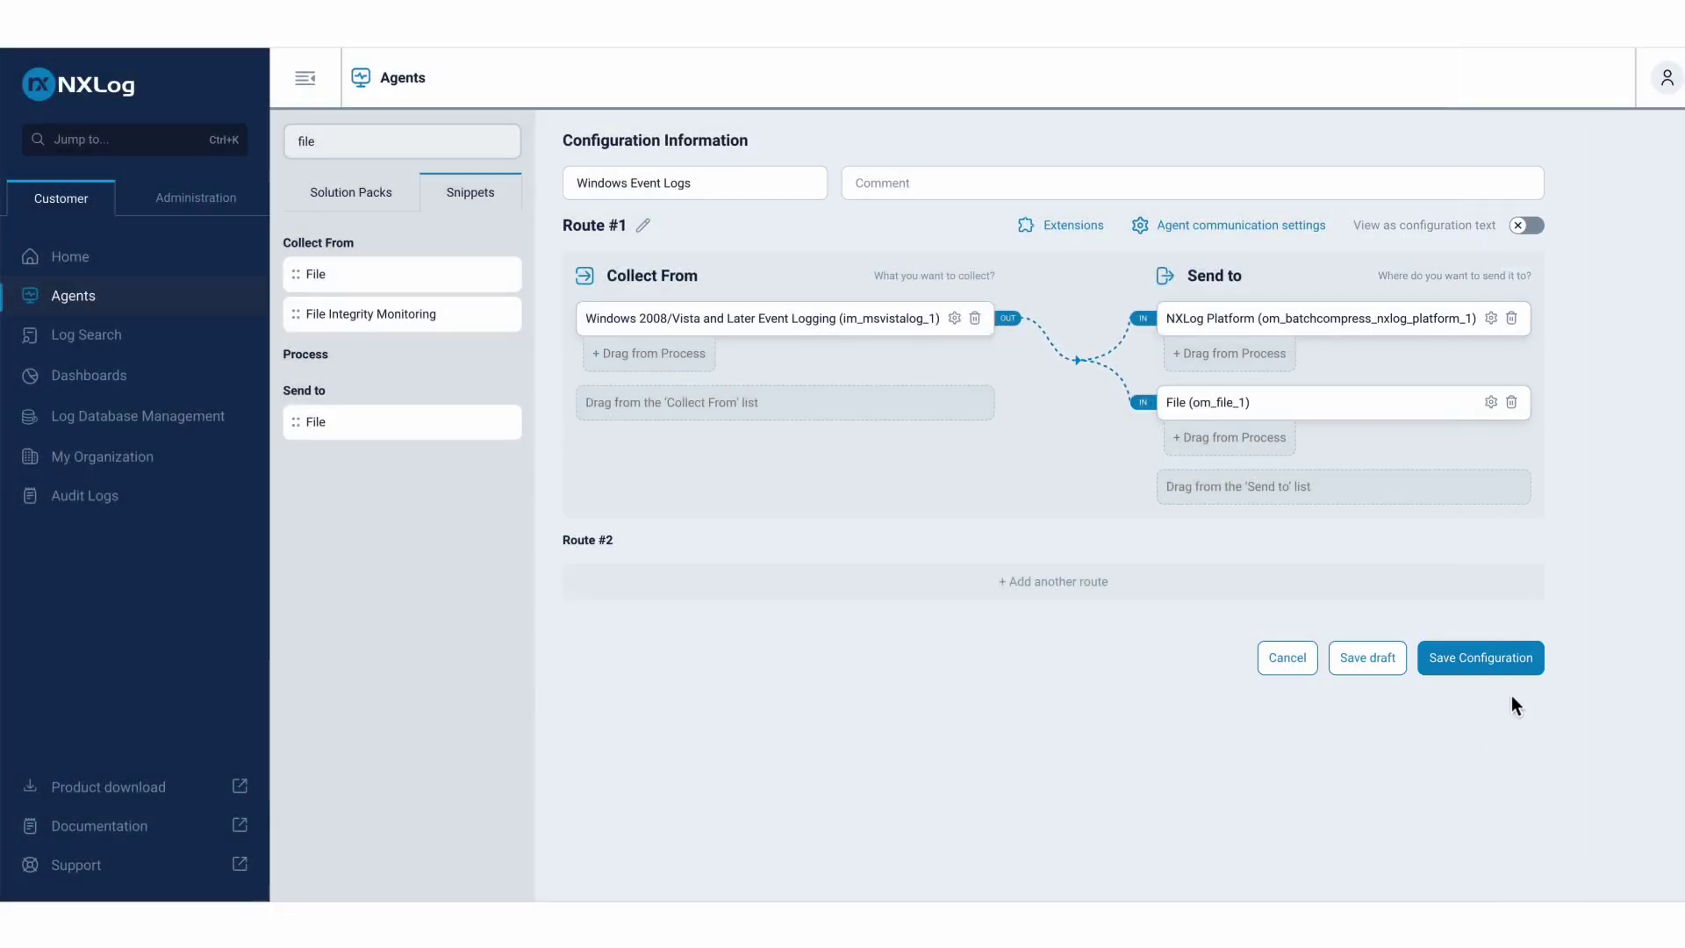
{"action": "left_click", "coordinate": [1514, 665]}
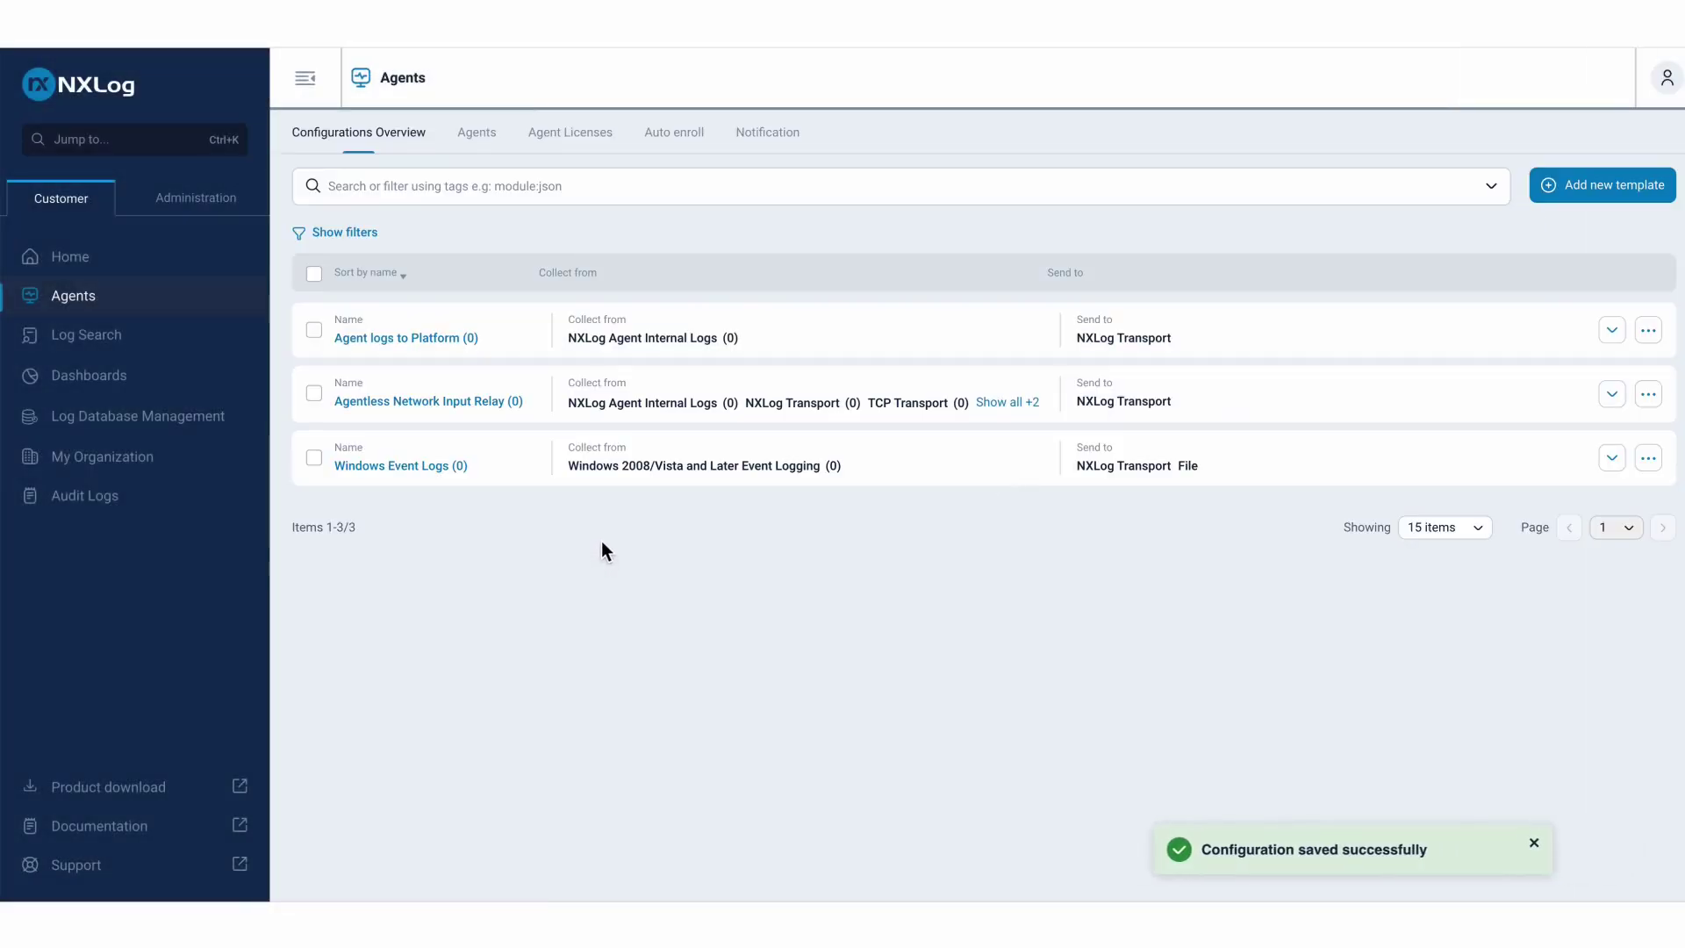
Assign the Windows Event Logs template to WinServer2019 via Assign Template, moving it to Configured.
{"action": "left_click", "coordinate": [480, 139]}
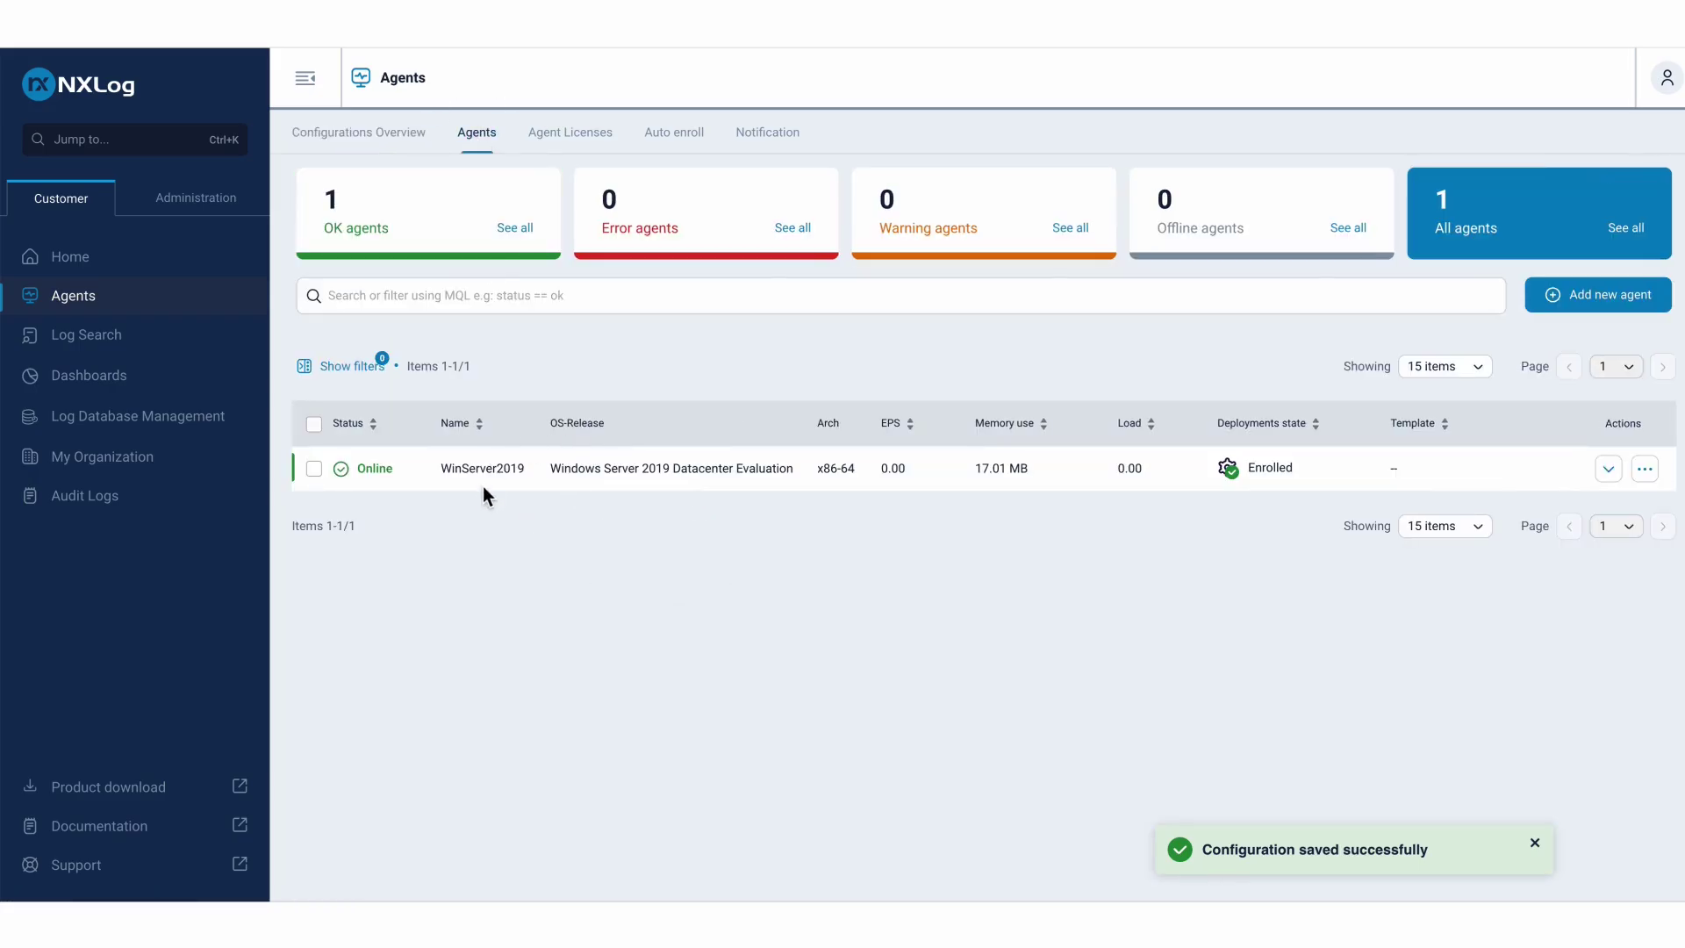
{"action": "left_click", "coordinate": [1644, 468]}
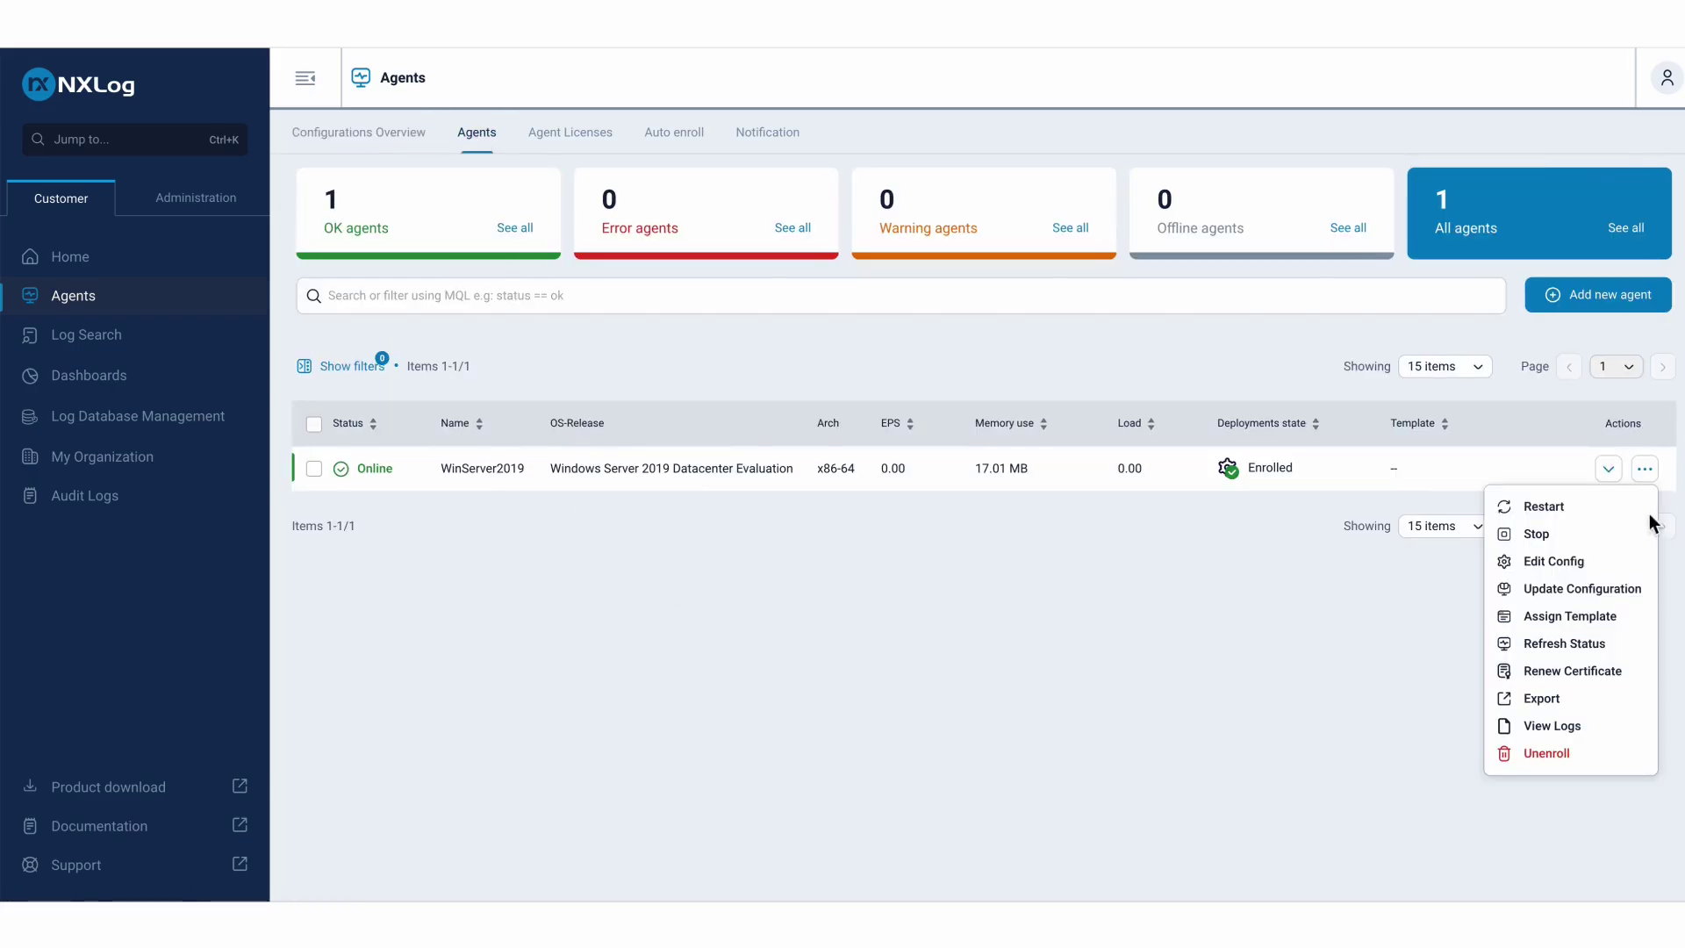
{"action": "left_click", "coordinate": [1569, 619]}
{"action": "left_click", "coordinate": [845, 161]}
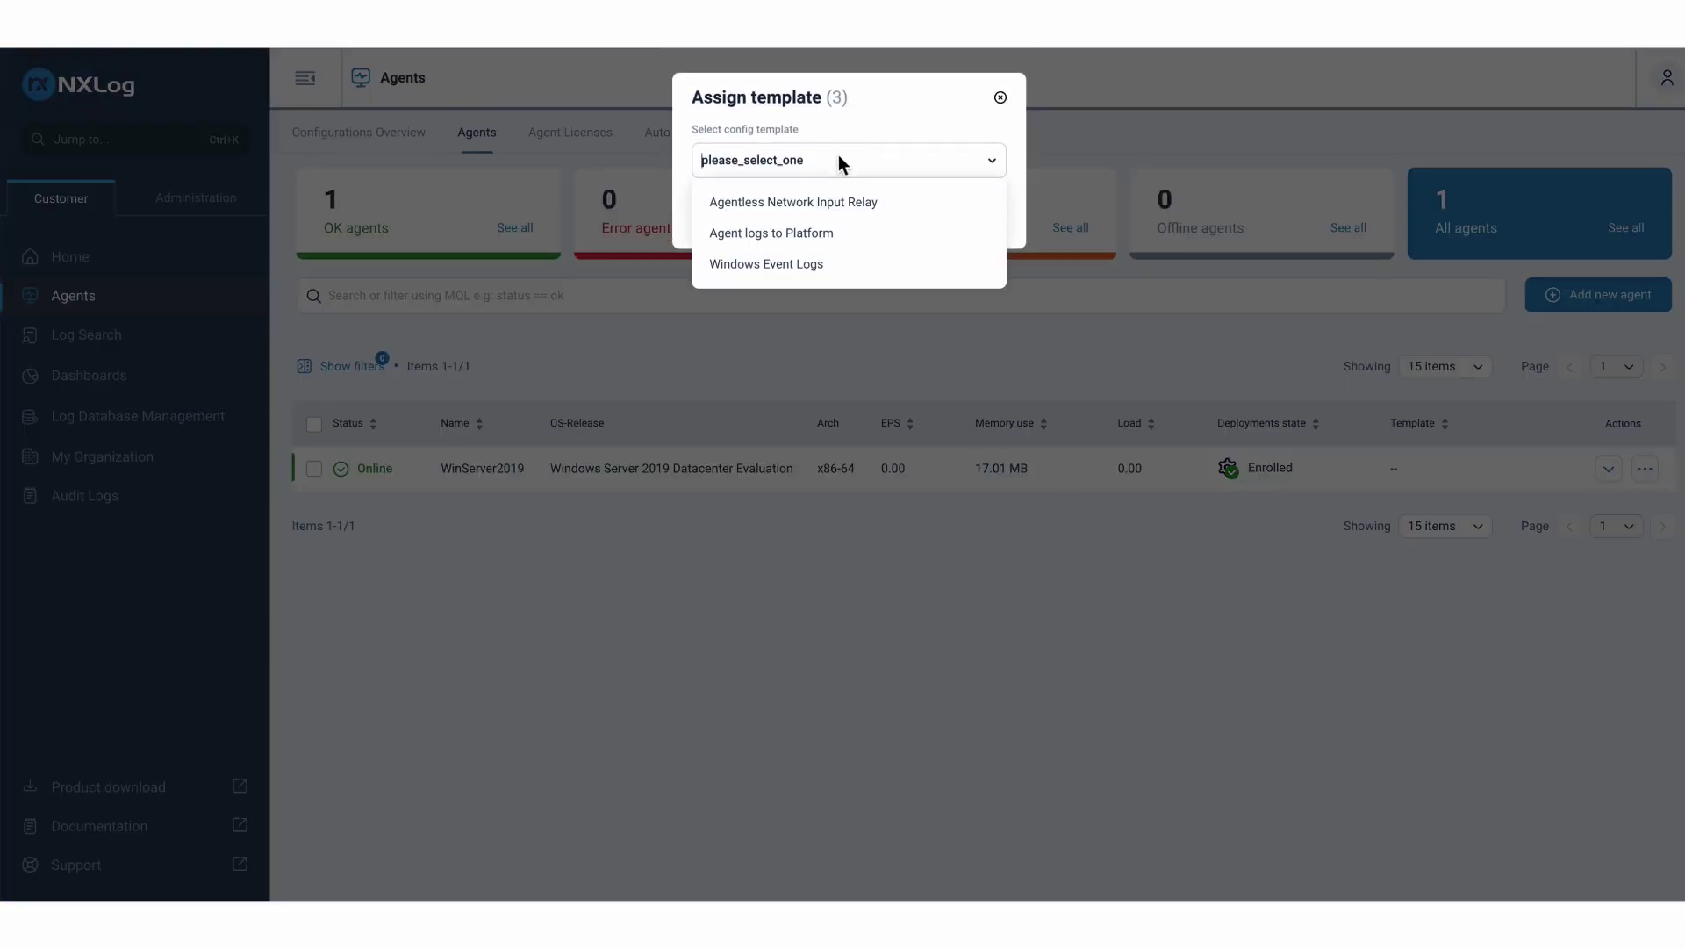
{"action": "left_click", "coordinate": [767, 266]}
{"action": "left_click", "coordinate": [914, 226]}
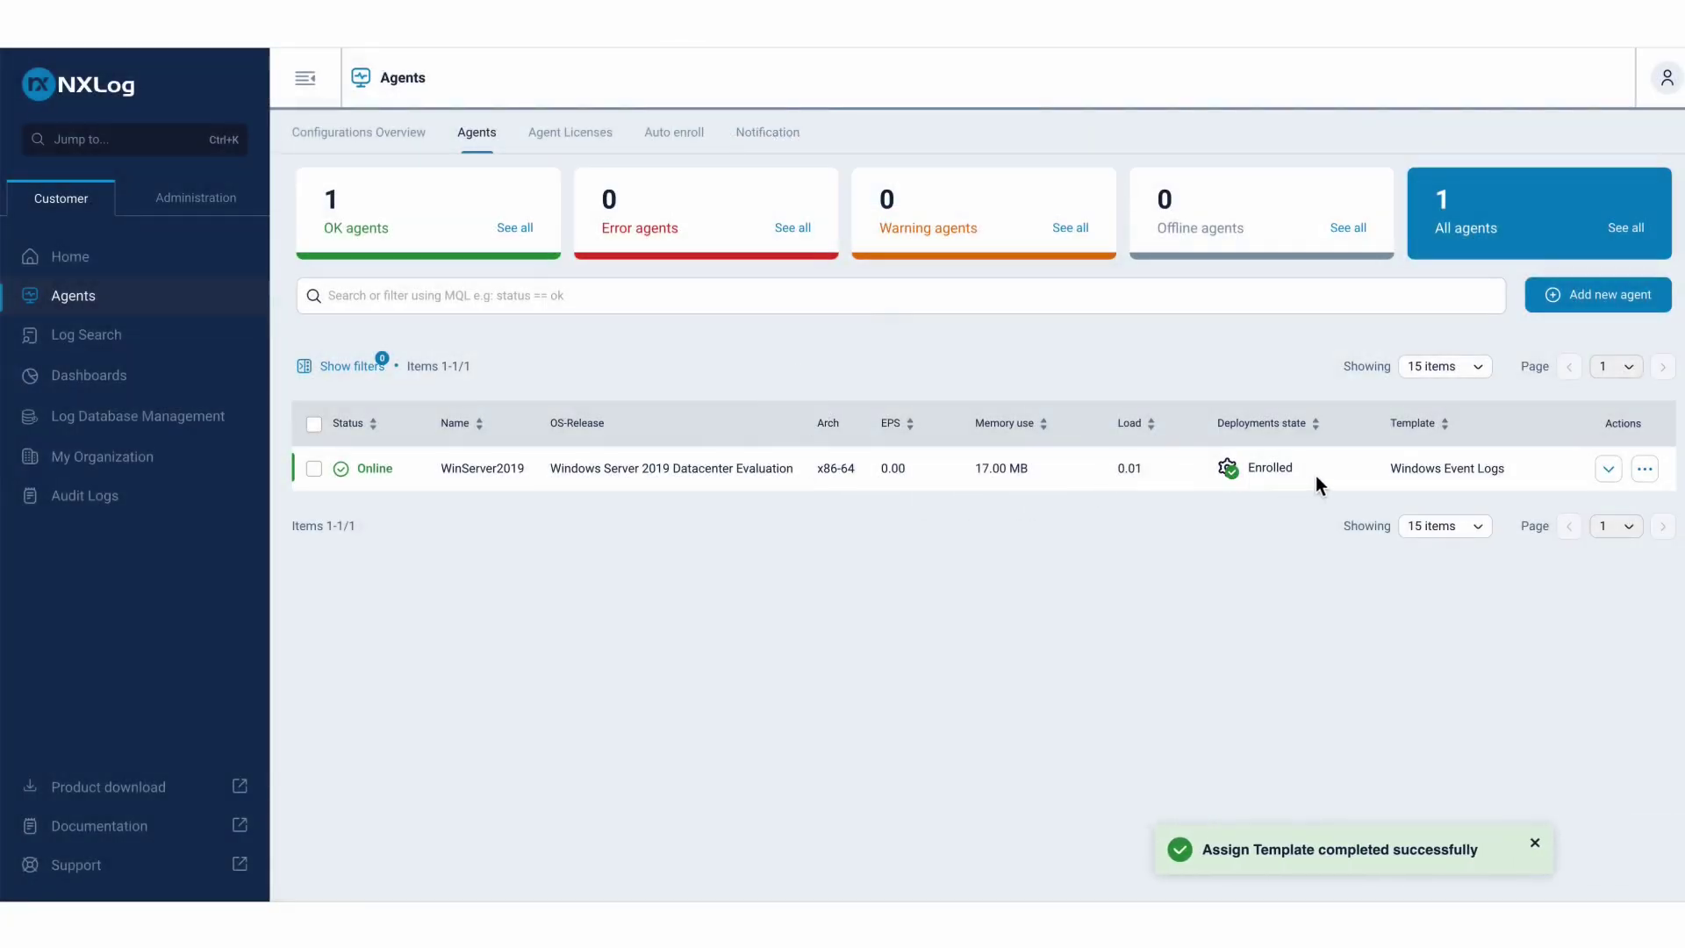
{"action": "double_click", "coordinate": [1261, 460]}
{"action": "left_click", "coordinate": [1145, 568]}
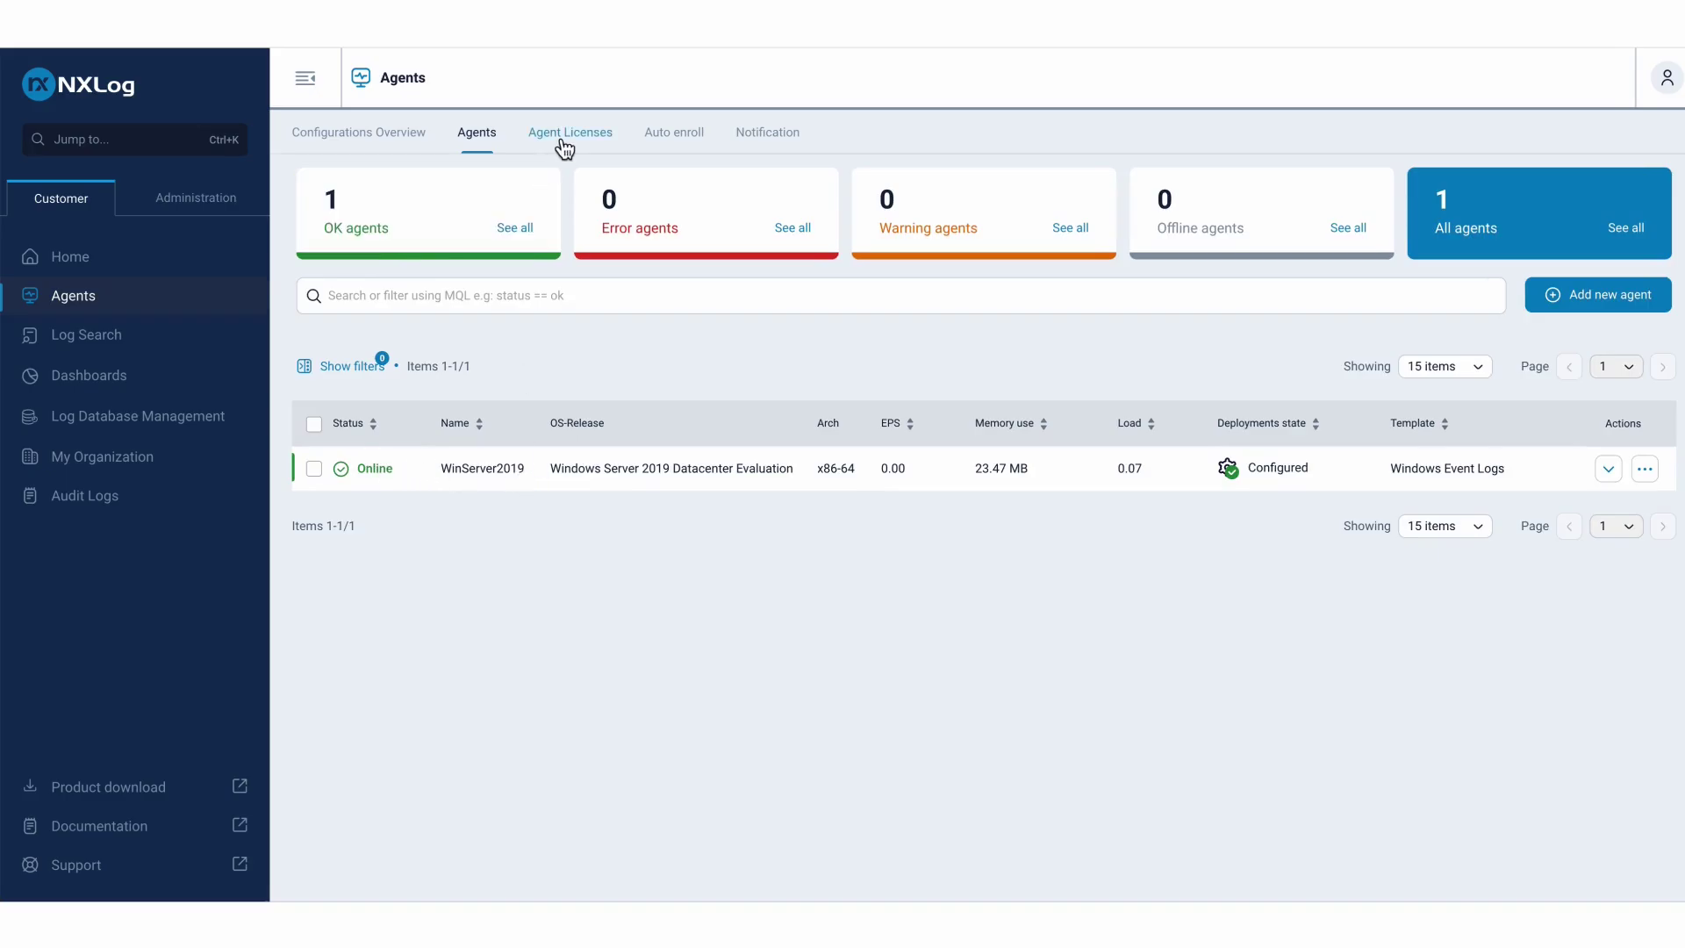
{"action": "left_click", "coordinate": [487, 479]}
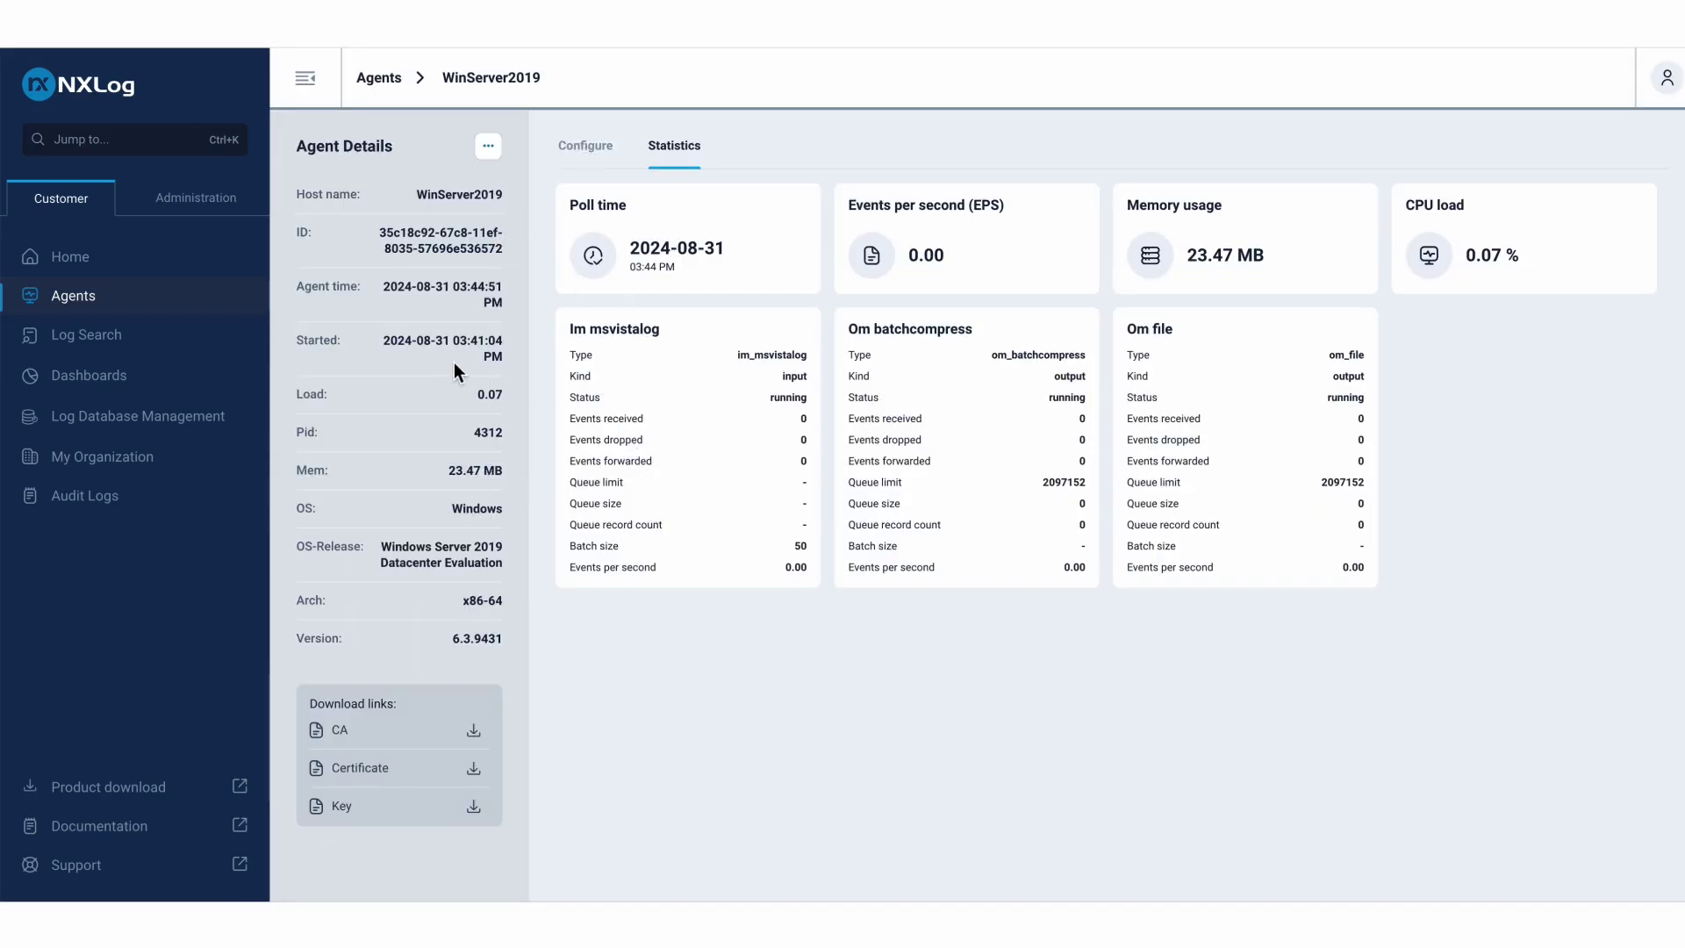
{"action": "left_click", "coordinate": [585, 146]}
{"action": "scroll", "coordinate": [704, 599], "scroll_direction": "down", "scroll_amount": 1}
{"action": "scroll", "coordinate": [705, 599], "scroll_direction": "down", "scroll_amount": 1}
{"action": "scroll", "coordinate": [705, 599], "scroll_direction": "up", "scroll_amount": 1}
{"action": "left_click_drag", "start_coordinate": [691, 605], "coordinate": [547, 575]}
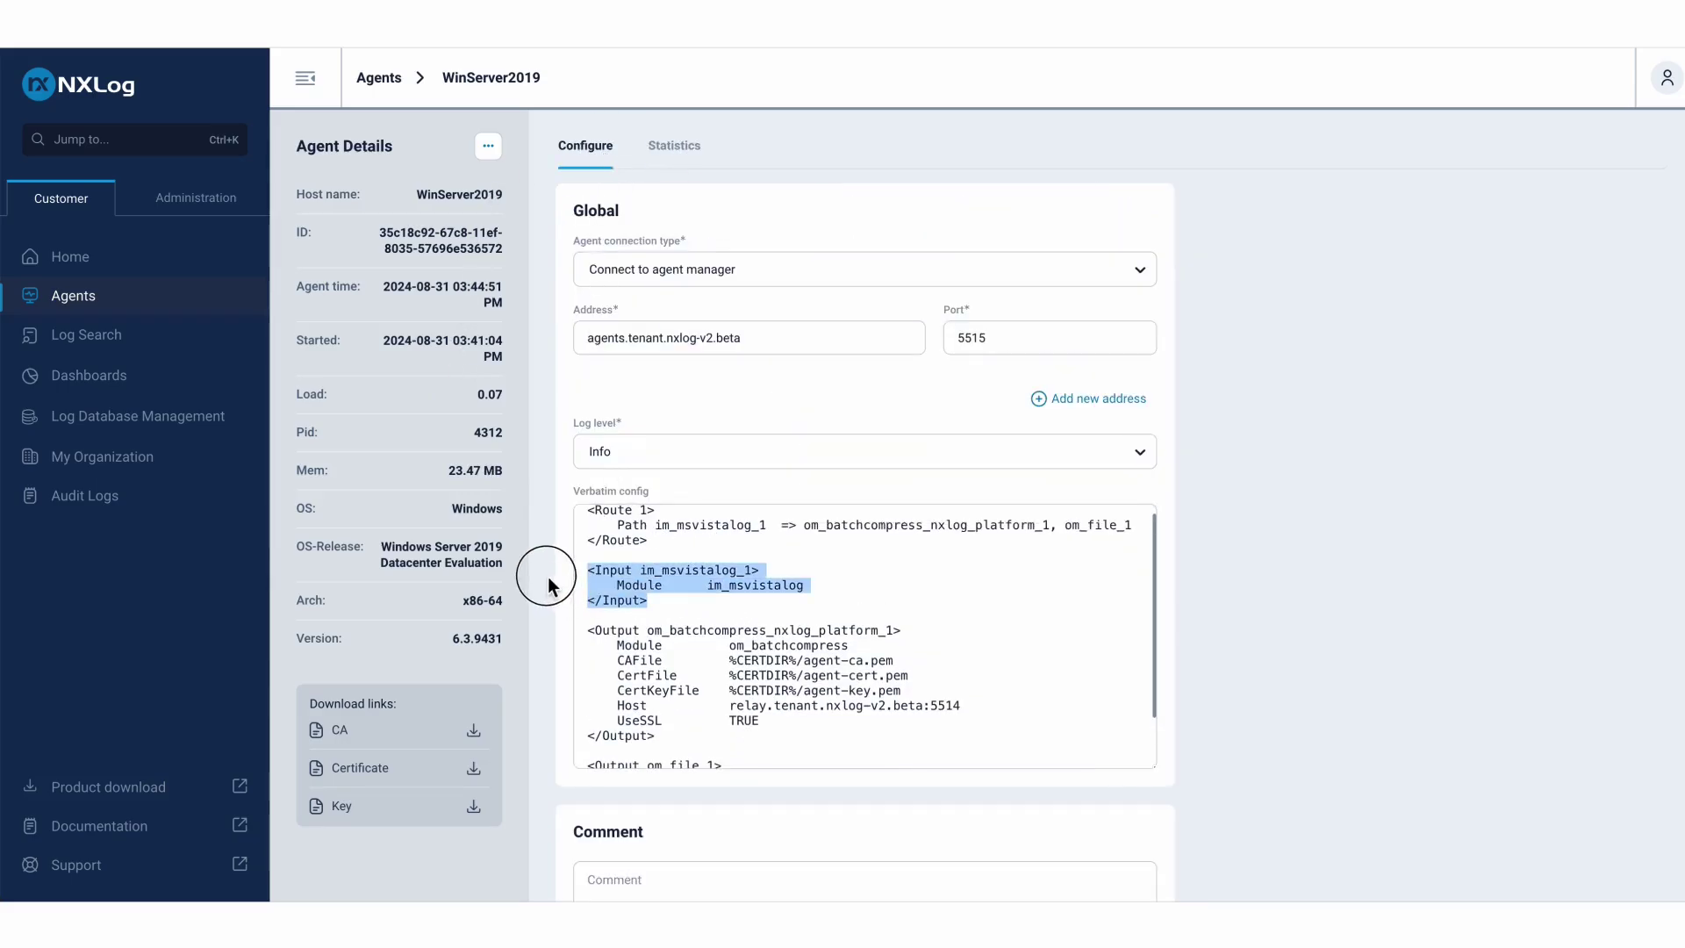
{"action": "scroll", "coordinate": [674, 584], "scroll_direction": "down", "scroll_amount": 3}
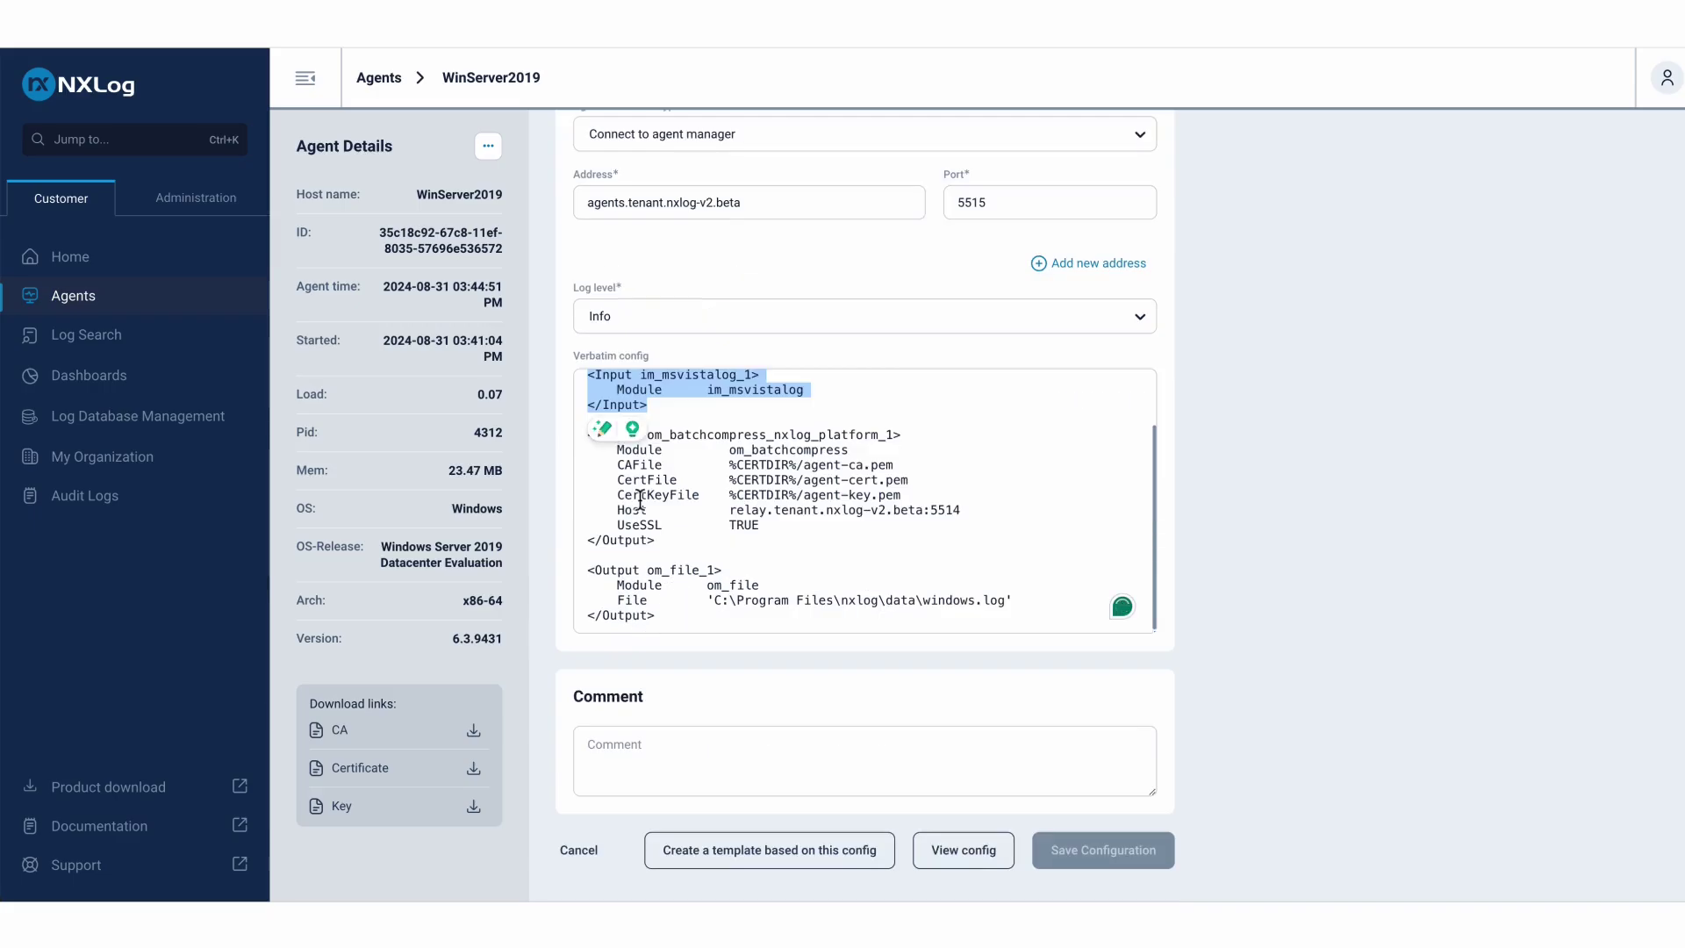
{"action": "scroll", "coordinate": [639, 500], "scroll_direction": "up", "scroll_amount": 2}
{"action": "scroll", "coordinate": [639, 169], "scroll_direction": "up", "scroll_amount": 2}
{"action": "left_click", "coordinate": [671, 159]}
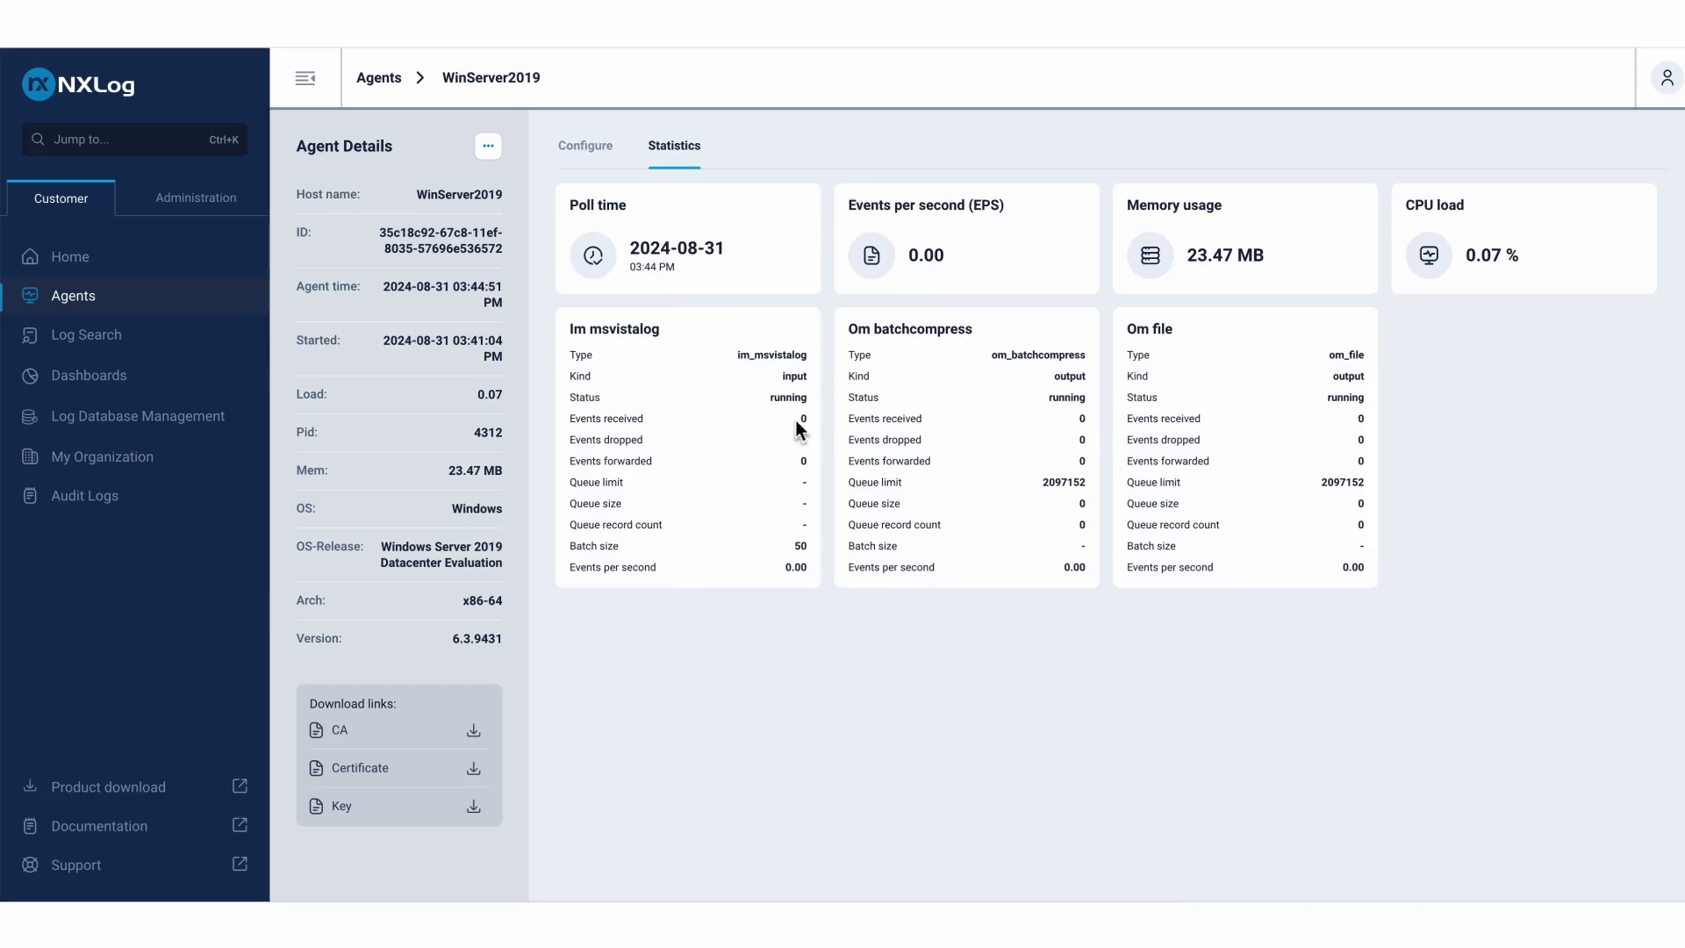
{"action": "left_click_drag", "start_coordinate": [601, 417], "coordinate": [1325, 438]}
{"action": "left_click", "coordinate": [819, 431]}
{"action": "left_click", "coordinate": [386, 79]}
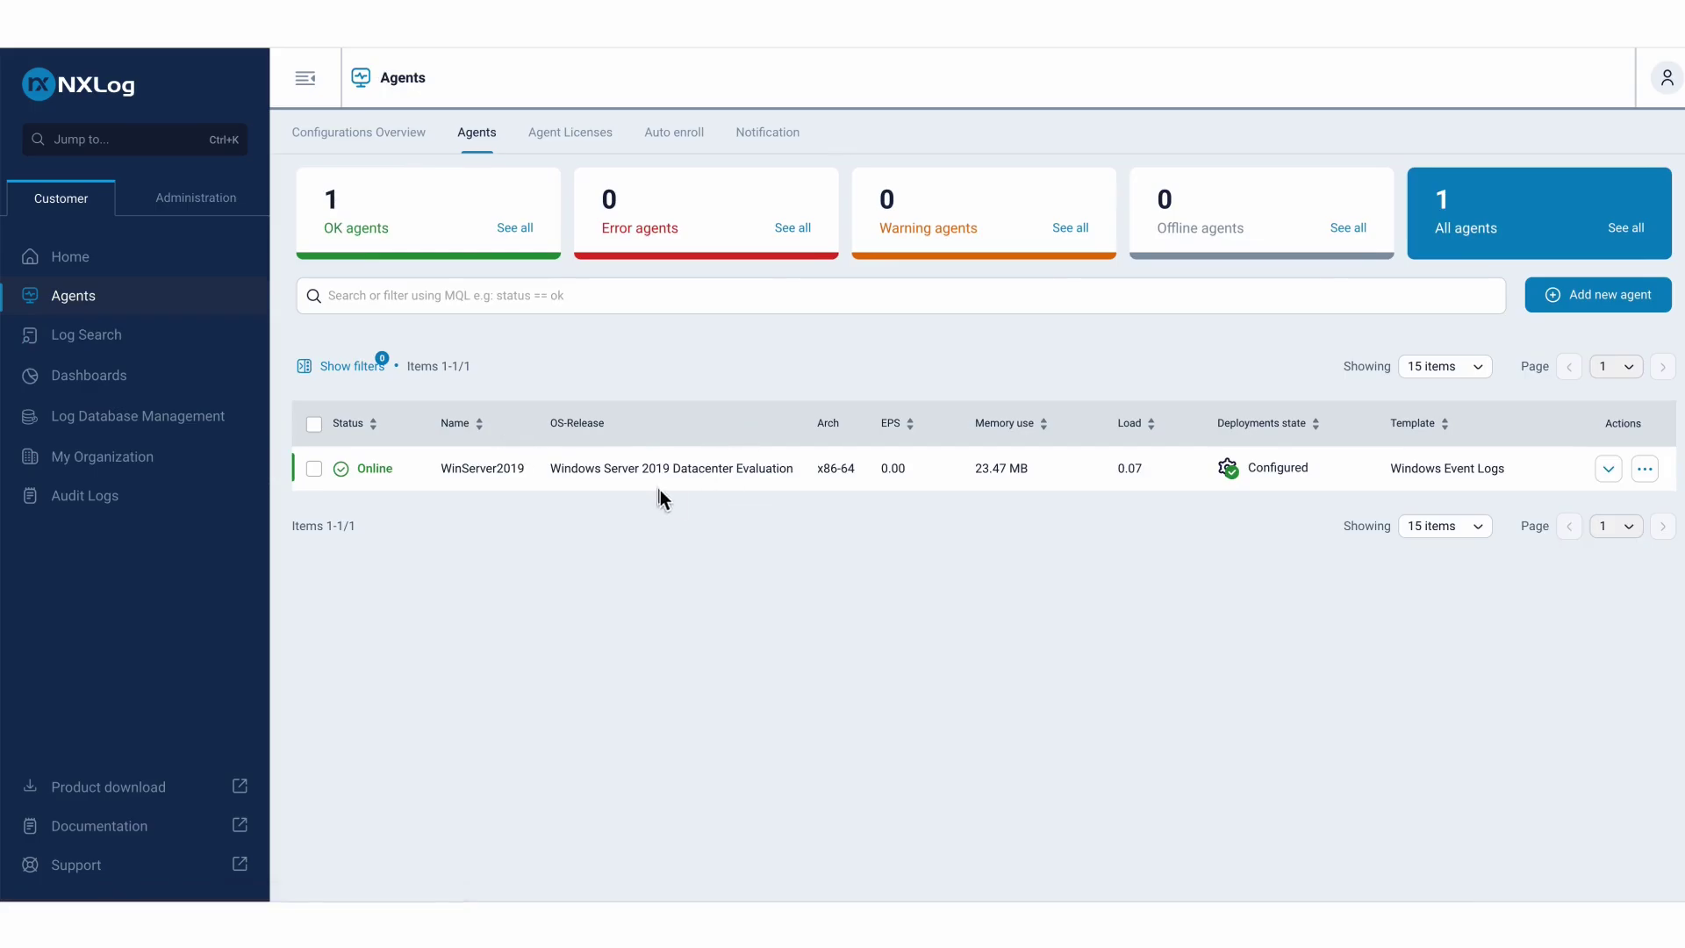
Open windows.log from the nxlog data folder on the server in Notepad++.
{"action": "key", "text": "alt+Tab"}
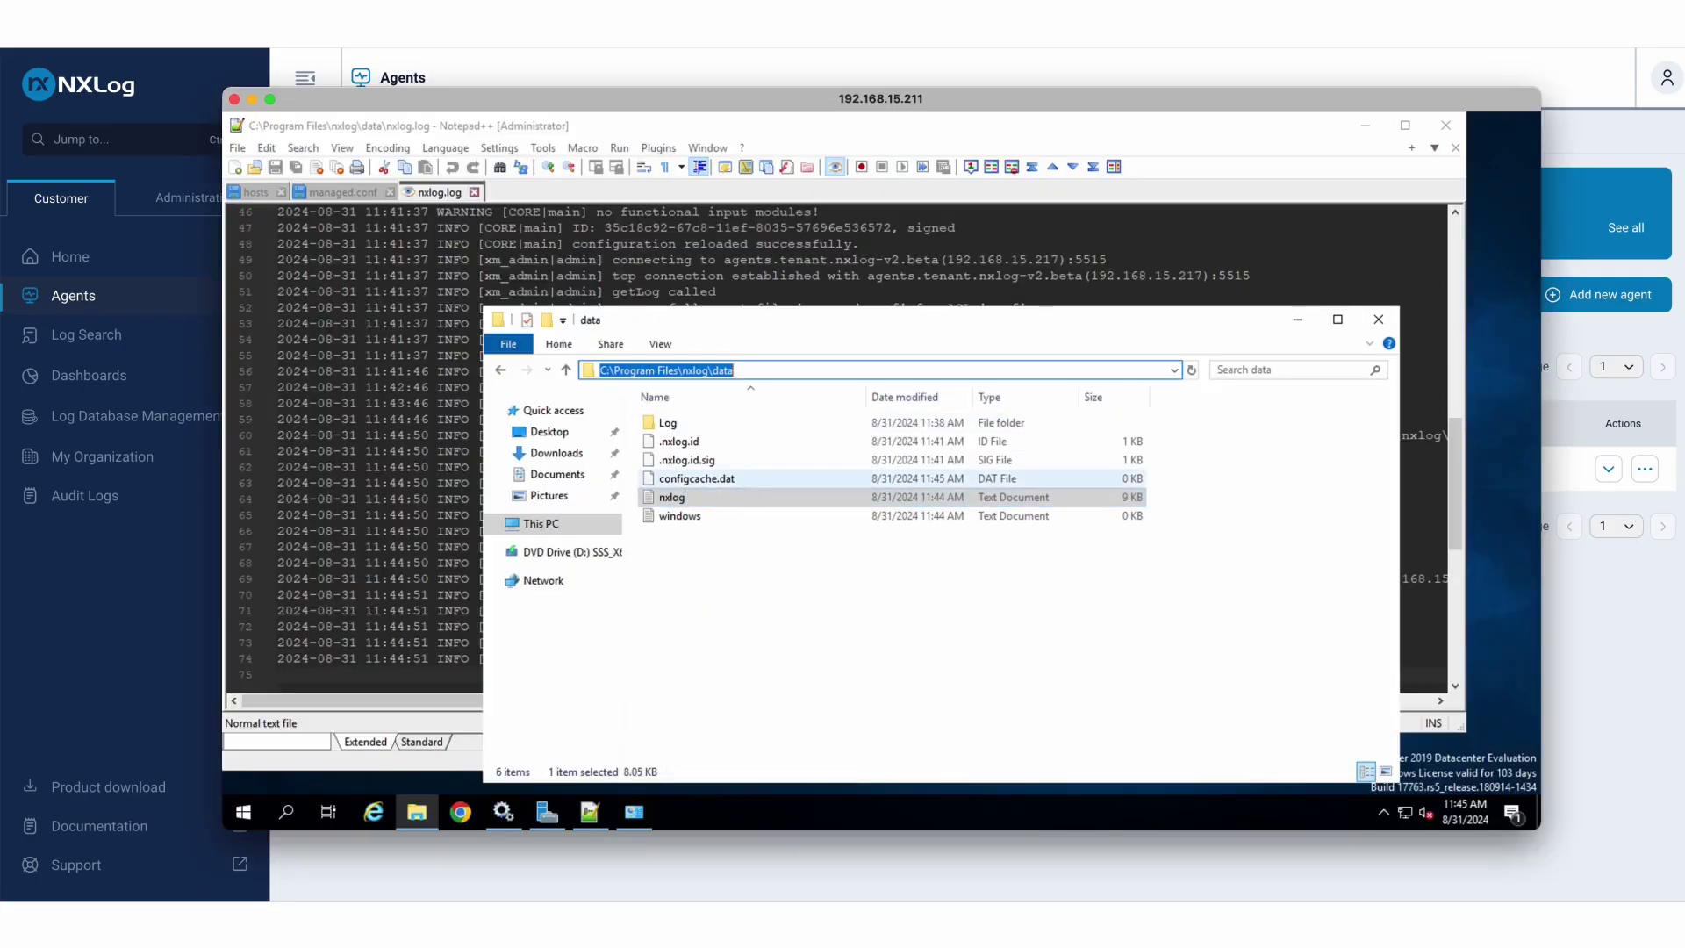
{"action": "left_click", "coordinate": [698, 513]}
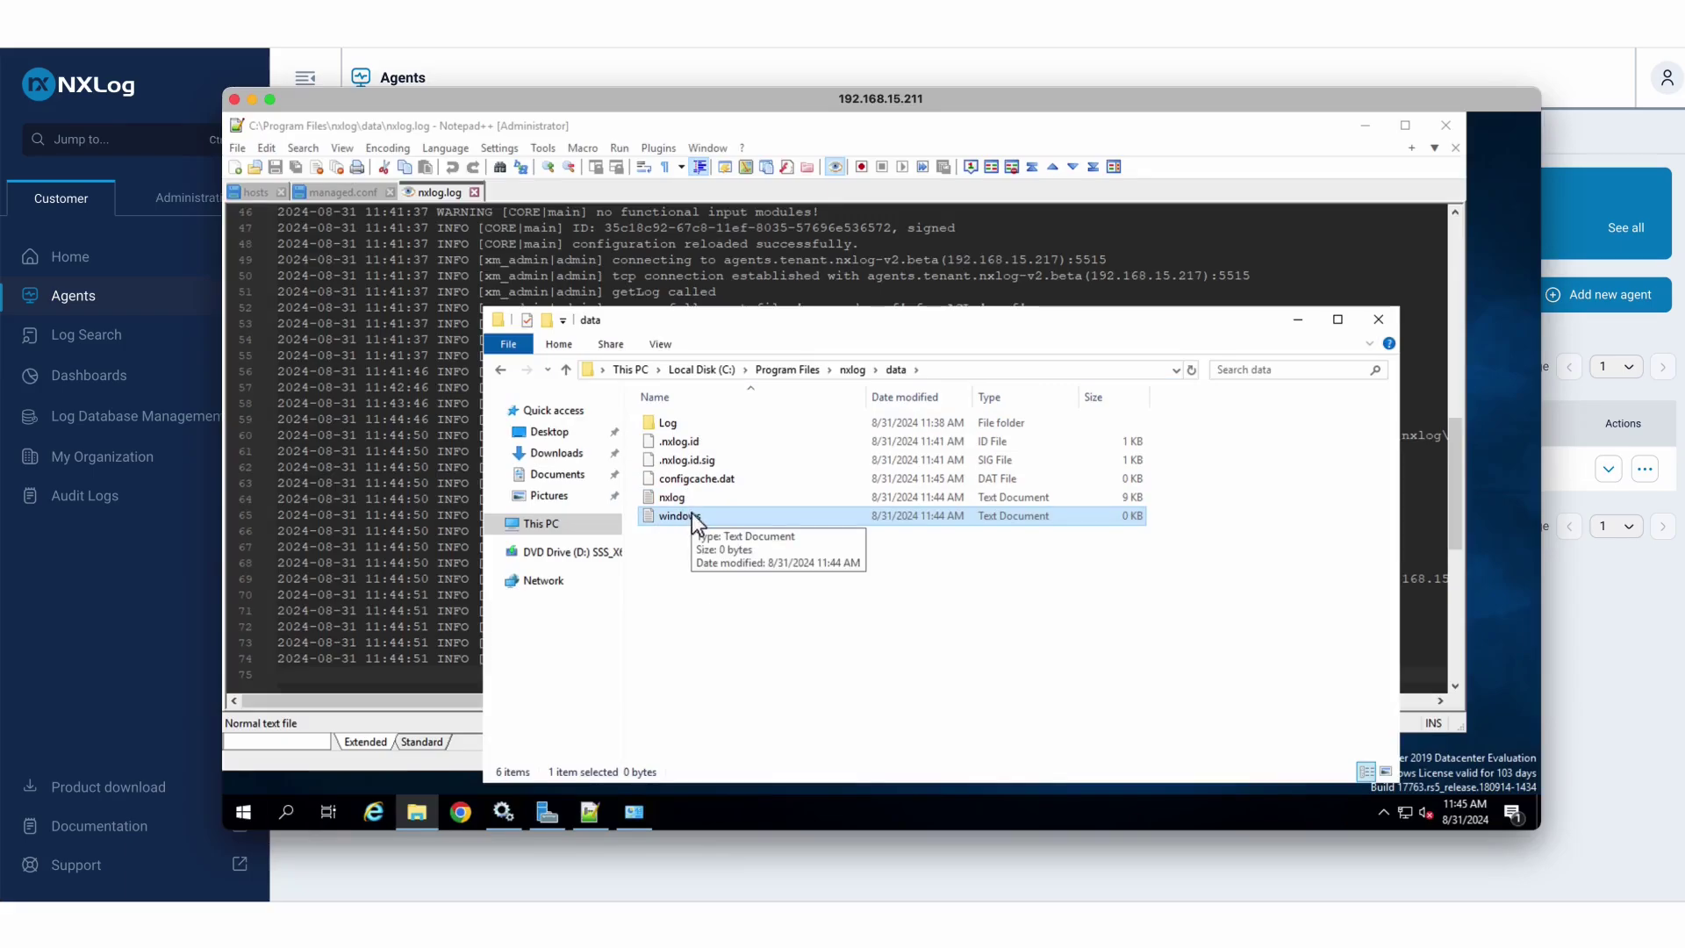
{"action": "right_click", "coordinate": [691, 514]}
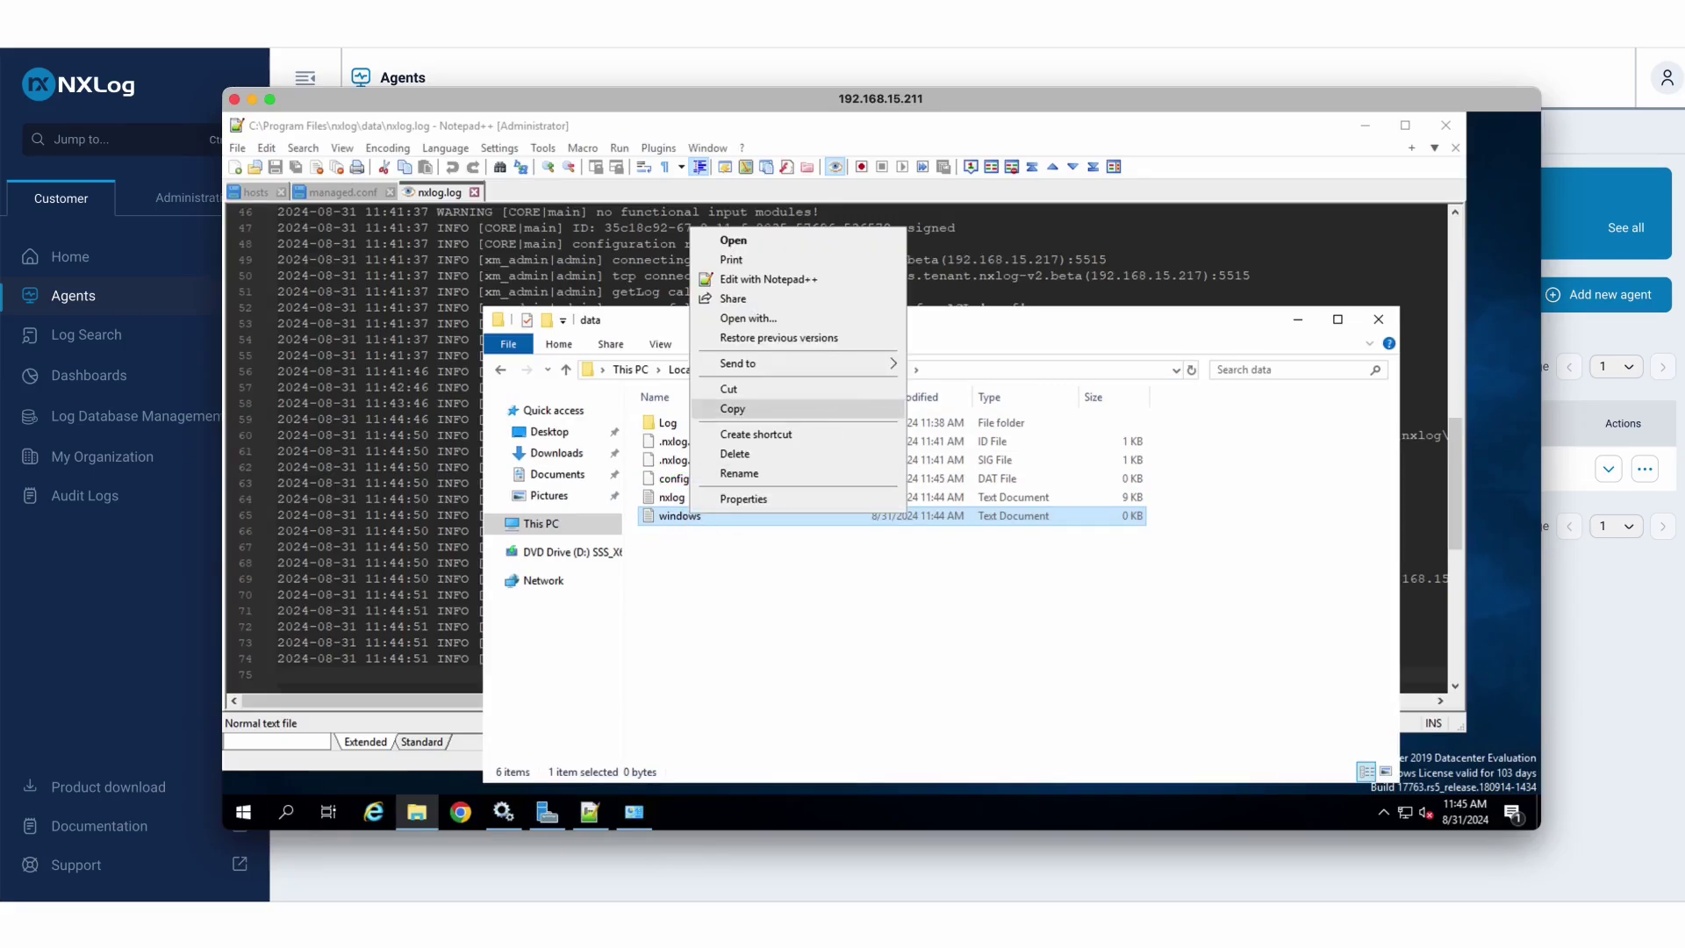
{"action": "left_click", "coordinate": [797, 279]}
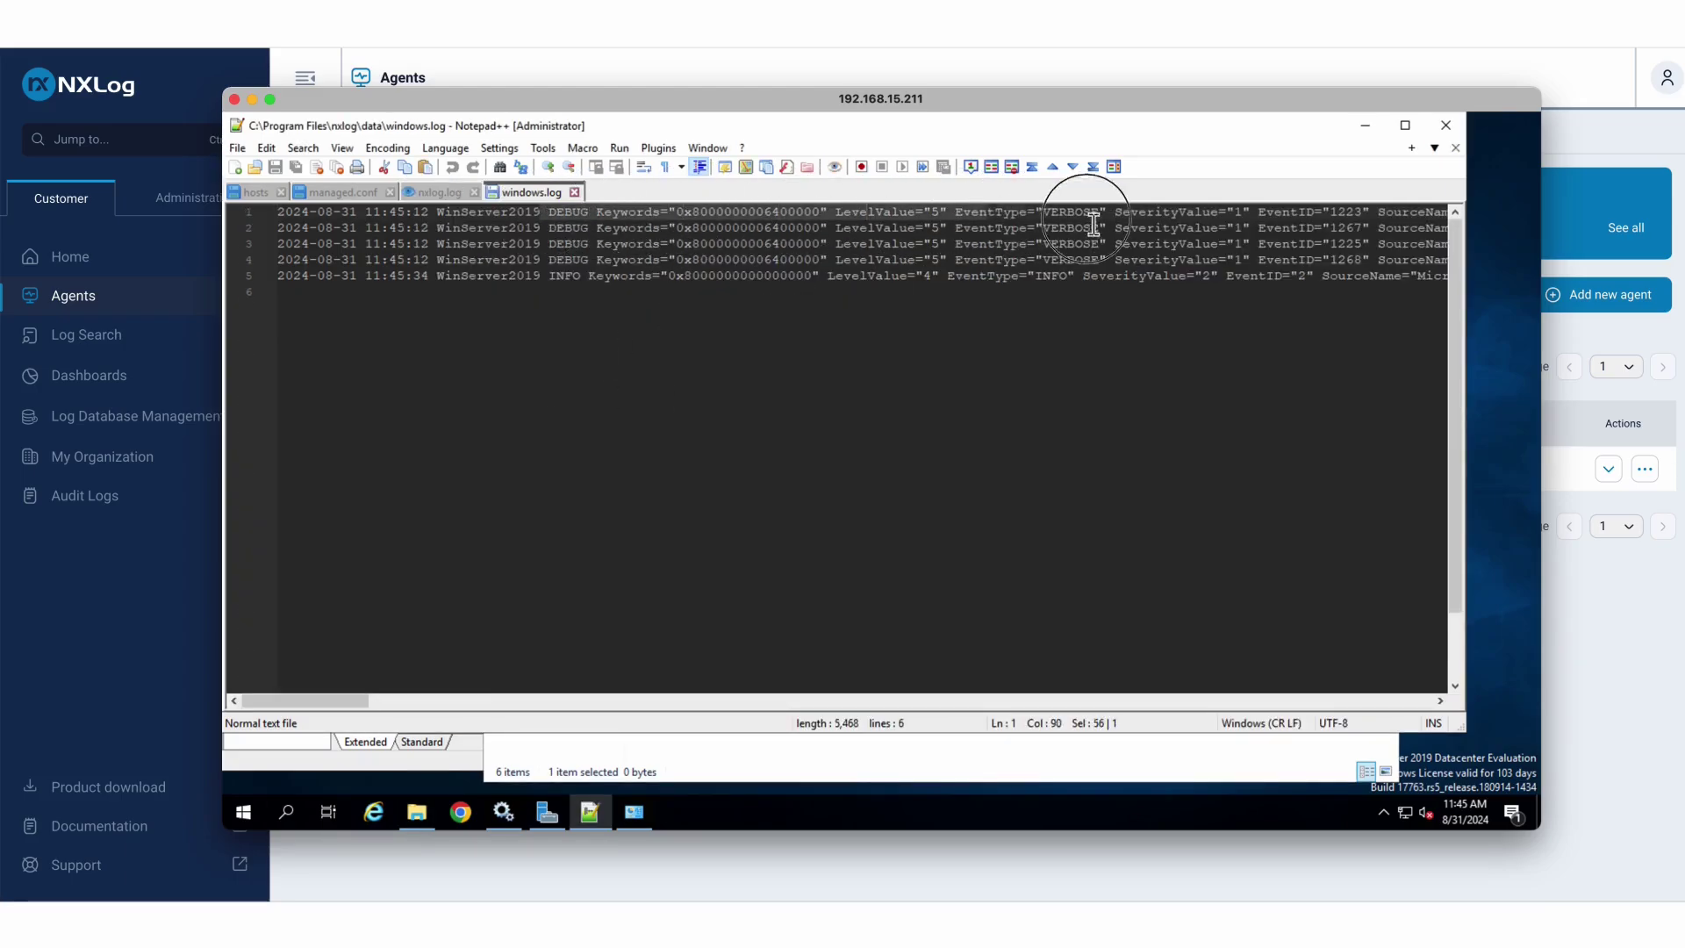
Highlight the first log entries and the Keywords value on line 2 to inspect the events.
{"action": "left_click", "coordinate": [1271, 270], "text": "shift"}
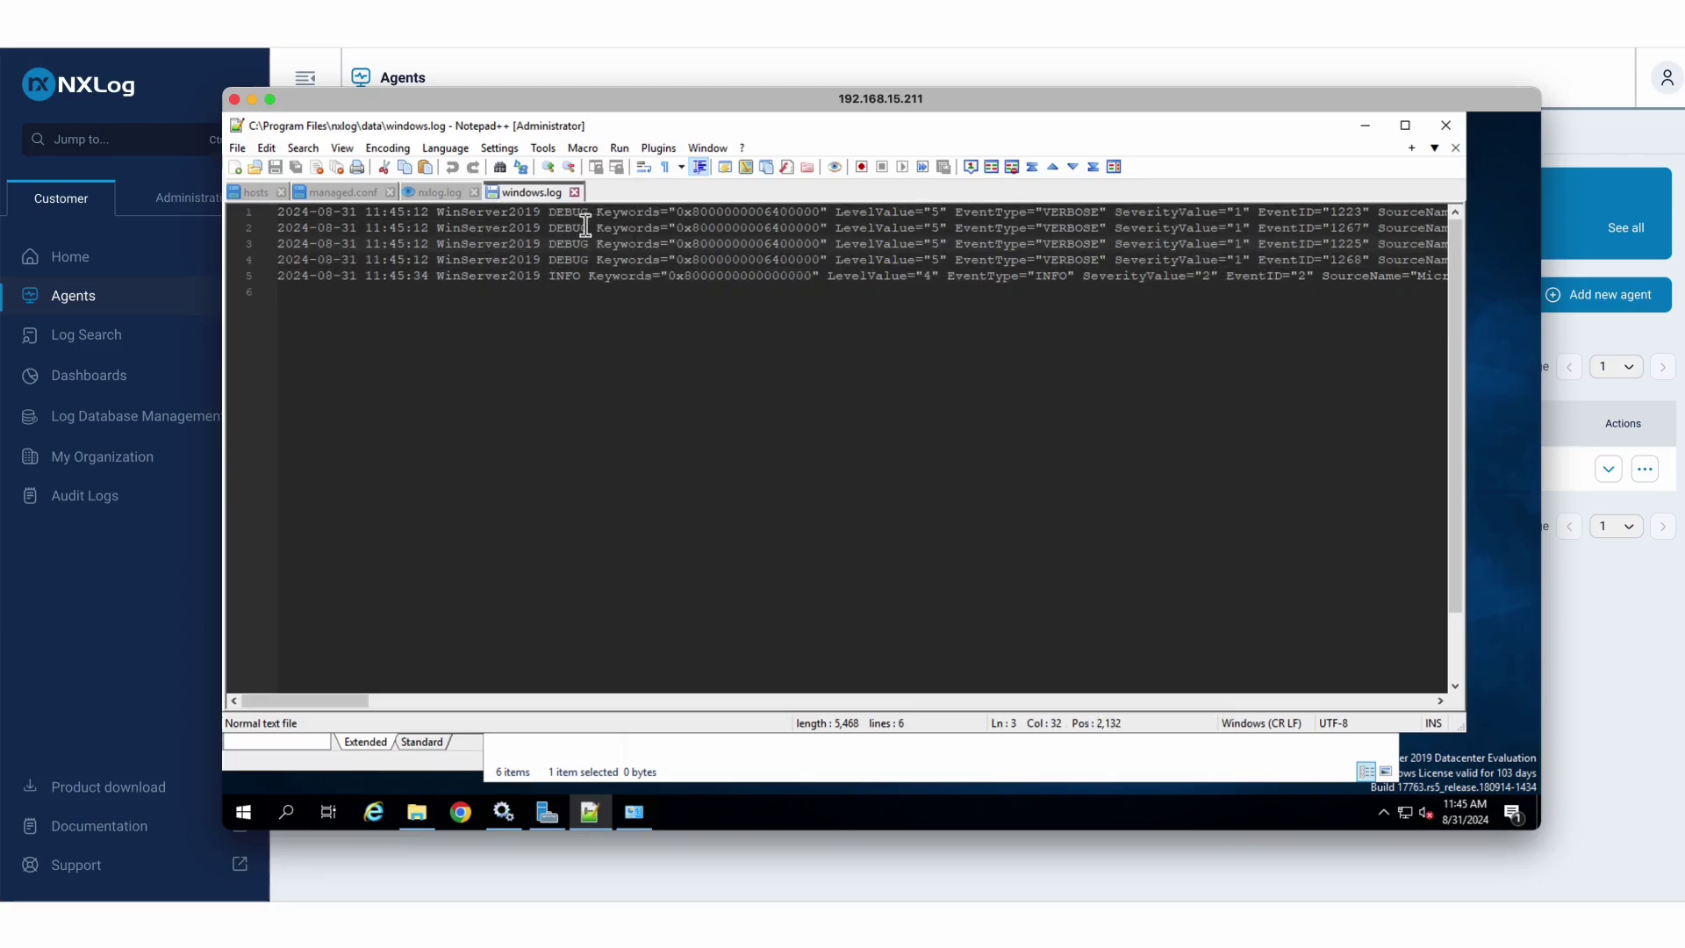
{"action": "left_click", "coordinate": [834, 259], "text": "shift"}
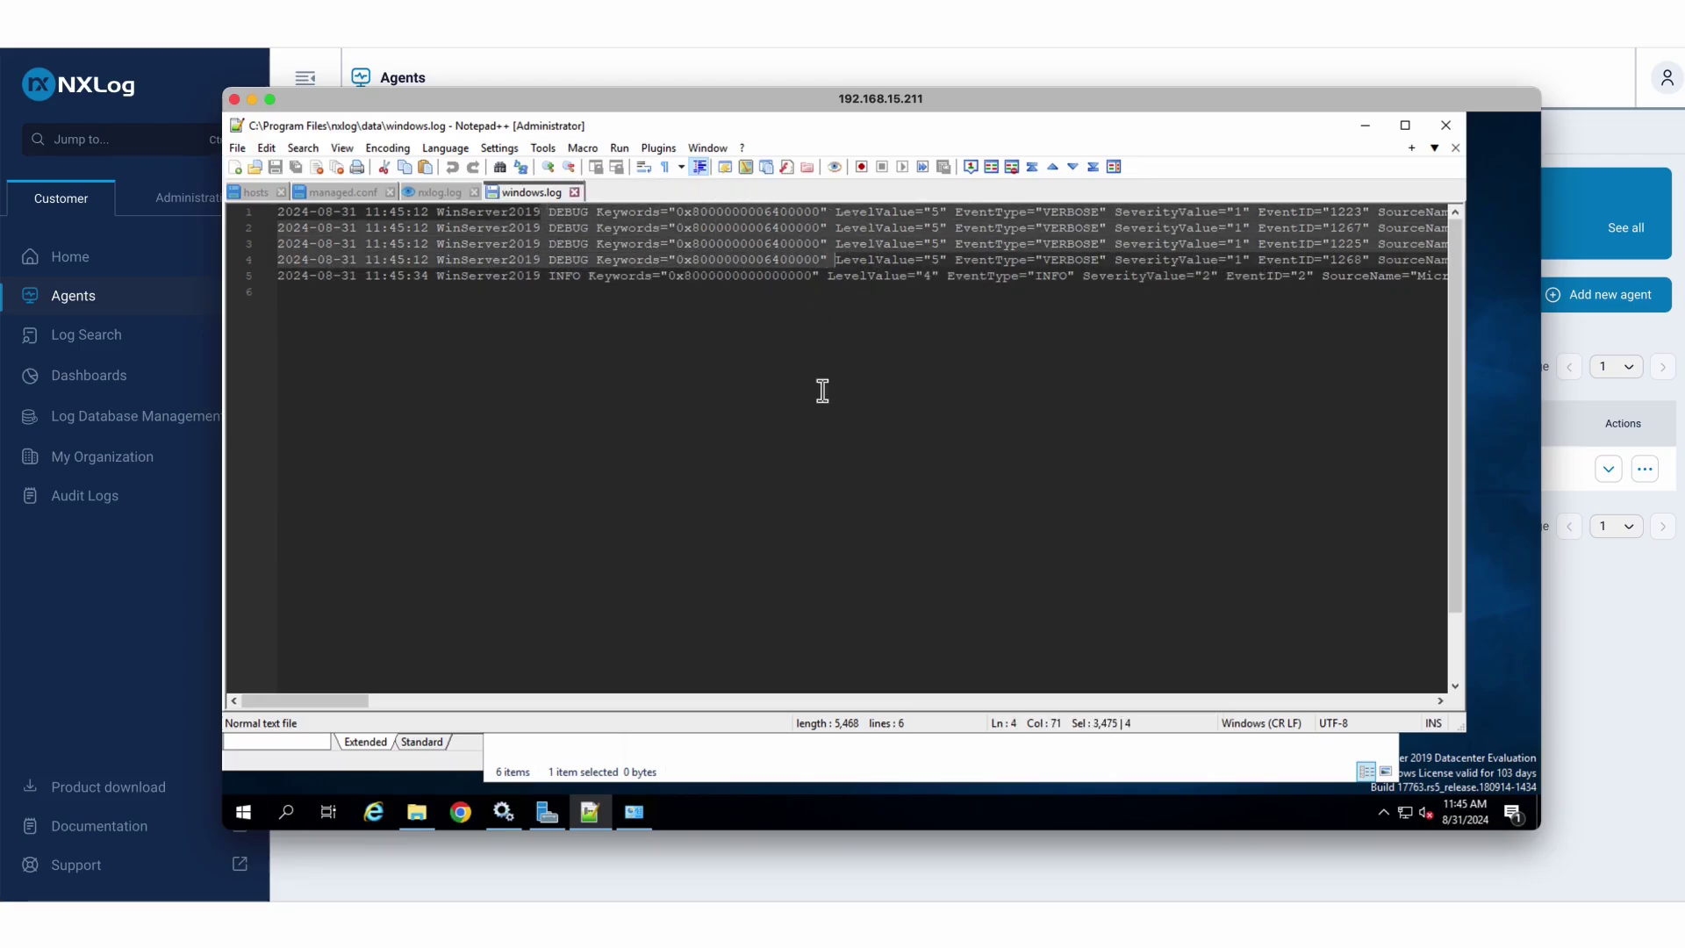
{"action": "left_click", "coordinate": [619, 229]}
{"action": "left_click_drag", "start_coordinate": [597, 227], "coordinate": [786, 228]}
{"action": "left_click", "coordinate": [645, 243]}
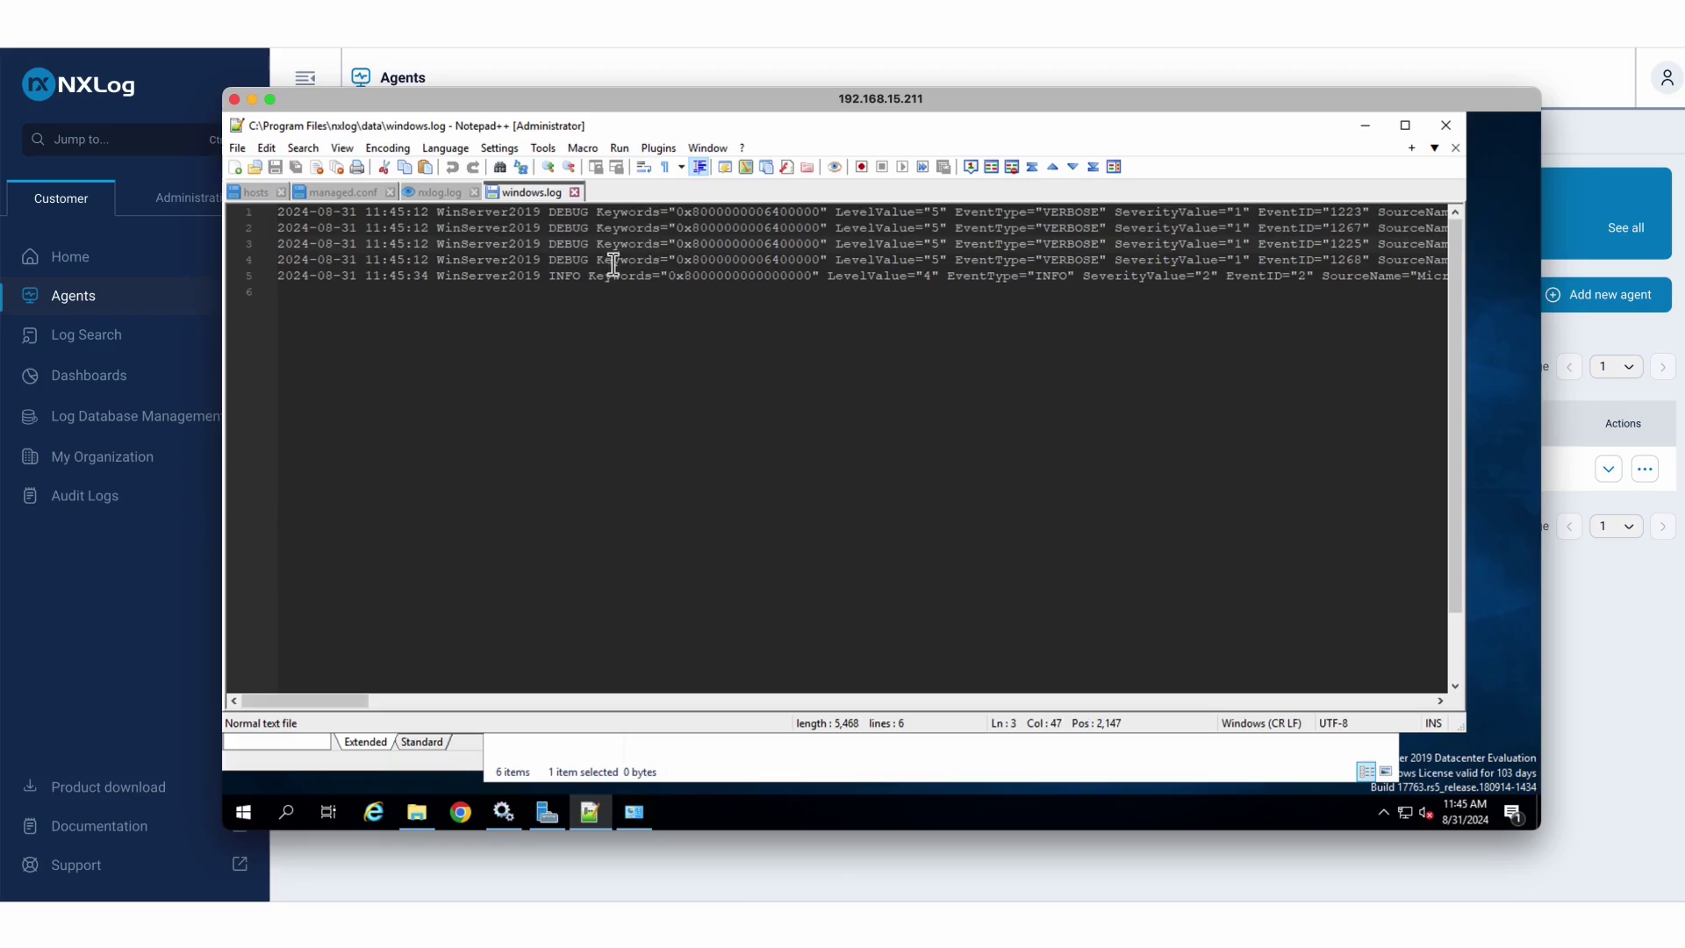
{"action": "left_click", "coordinate": [1590, 682]}
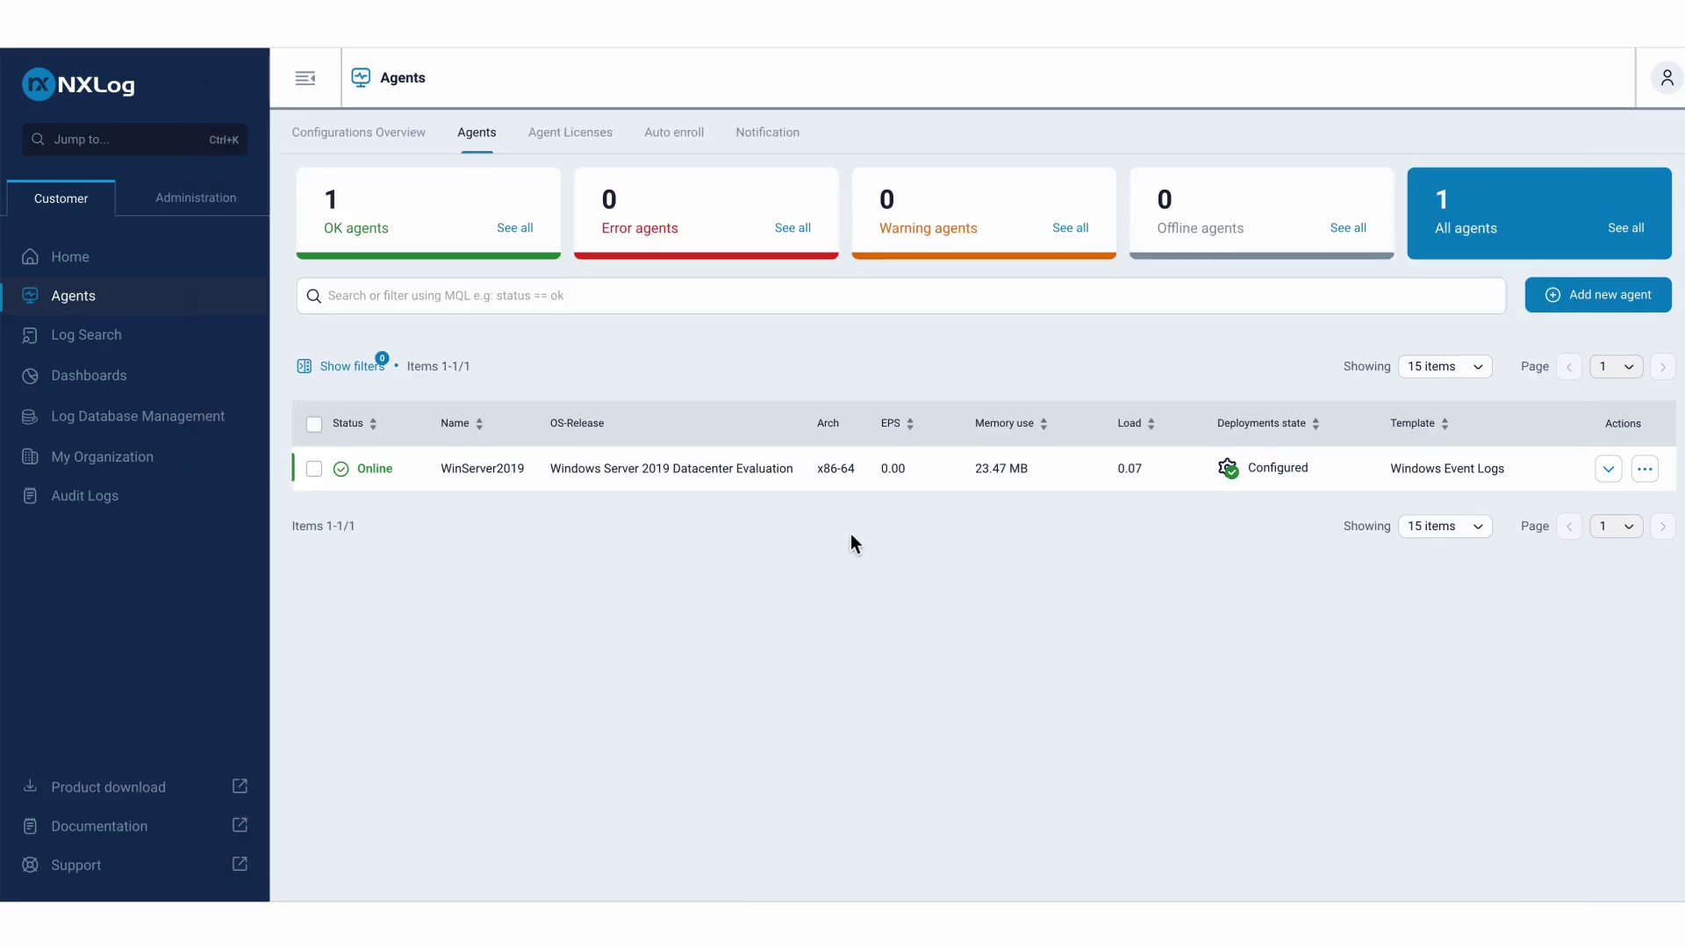
{"action": "left_click", "coordinate": [99, 340]}
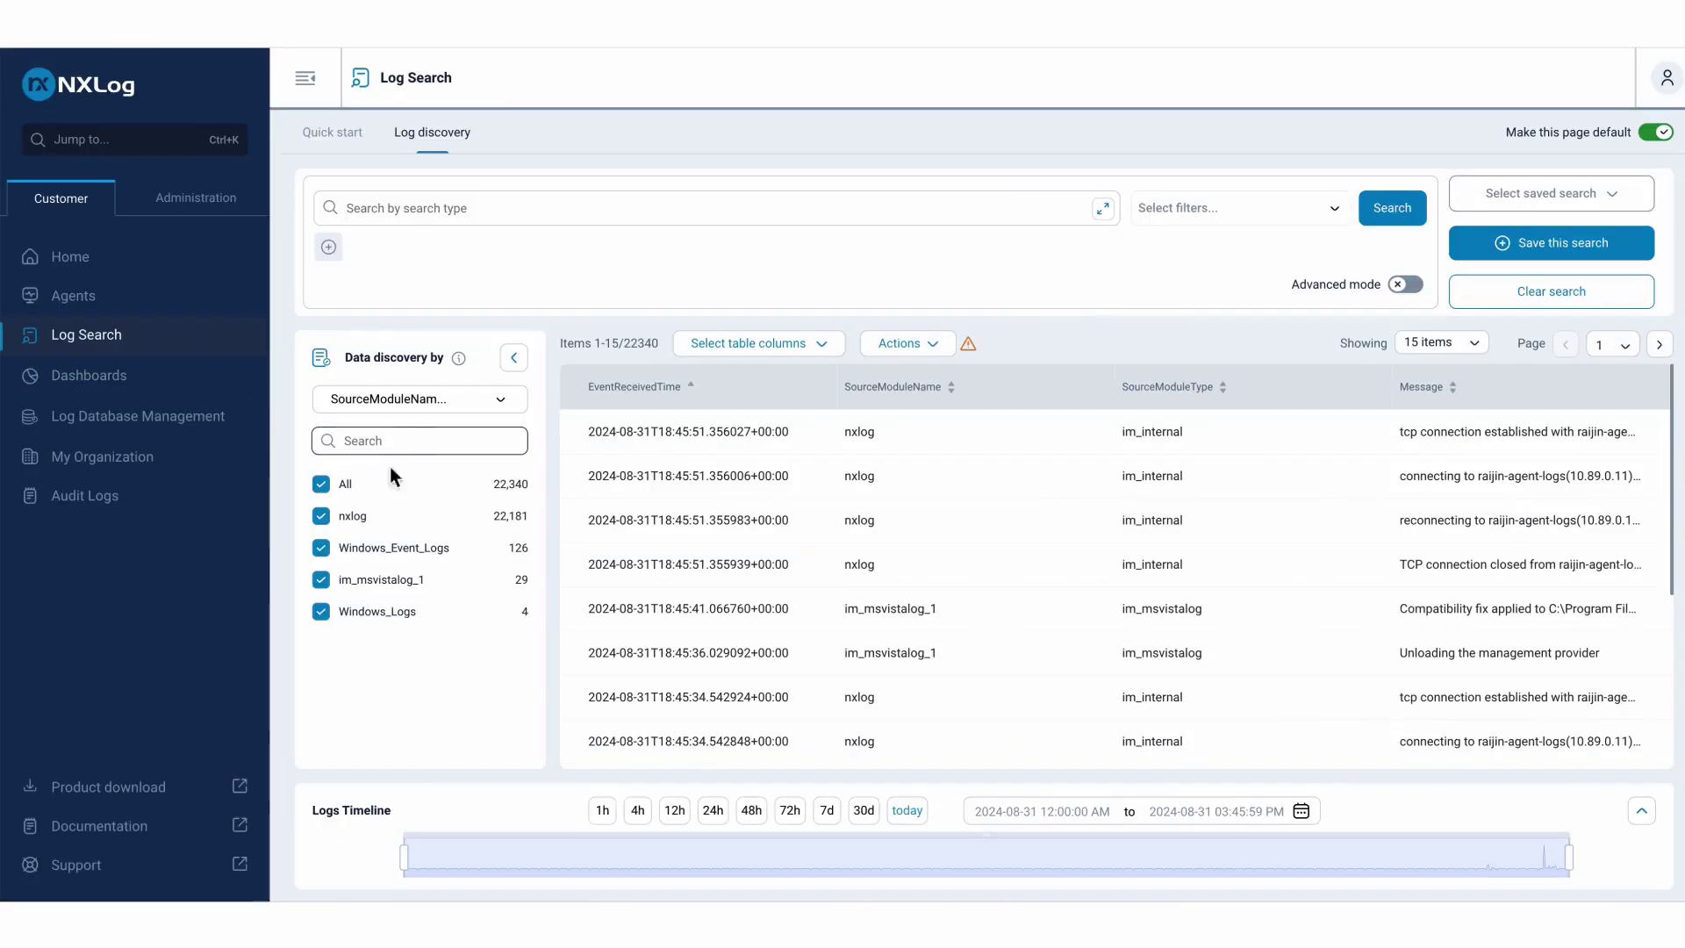
{"action": "left_click", "coordinate": [325, 485]}
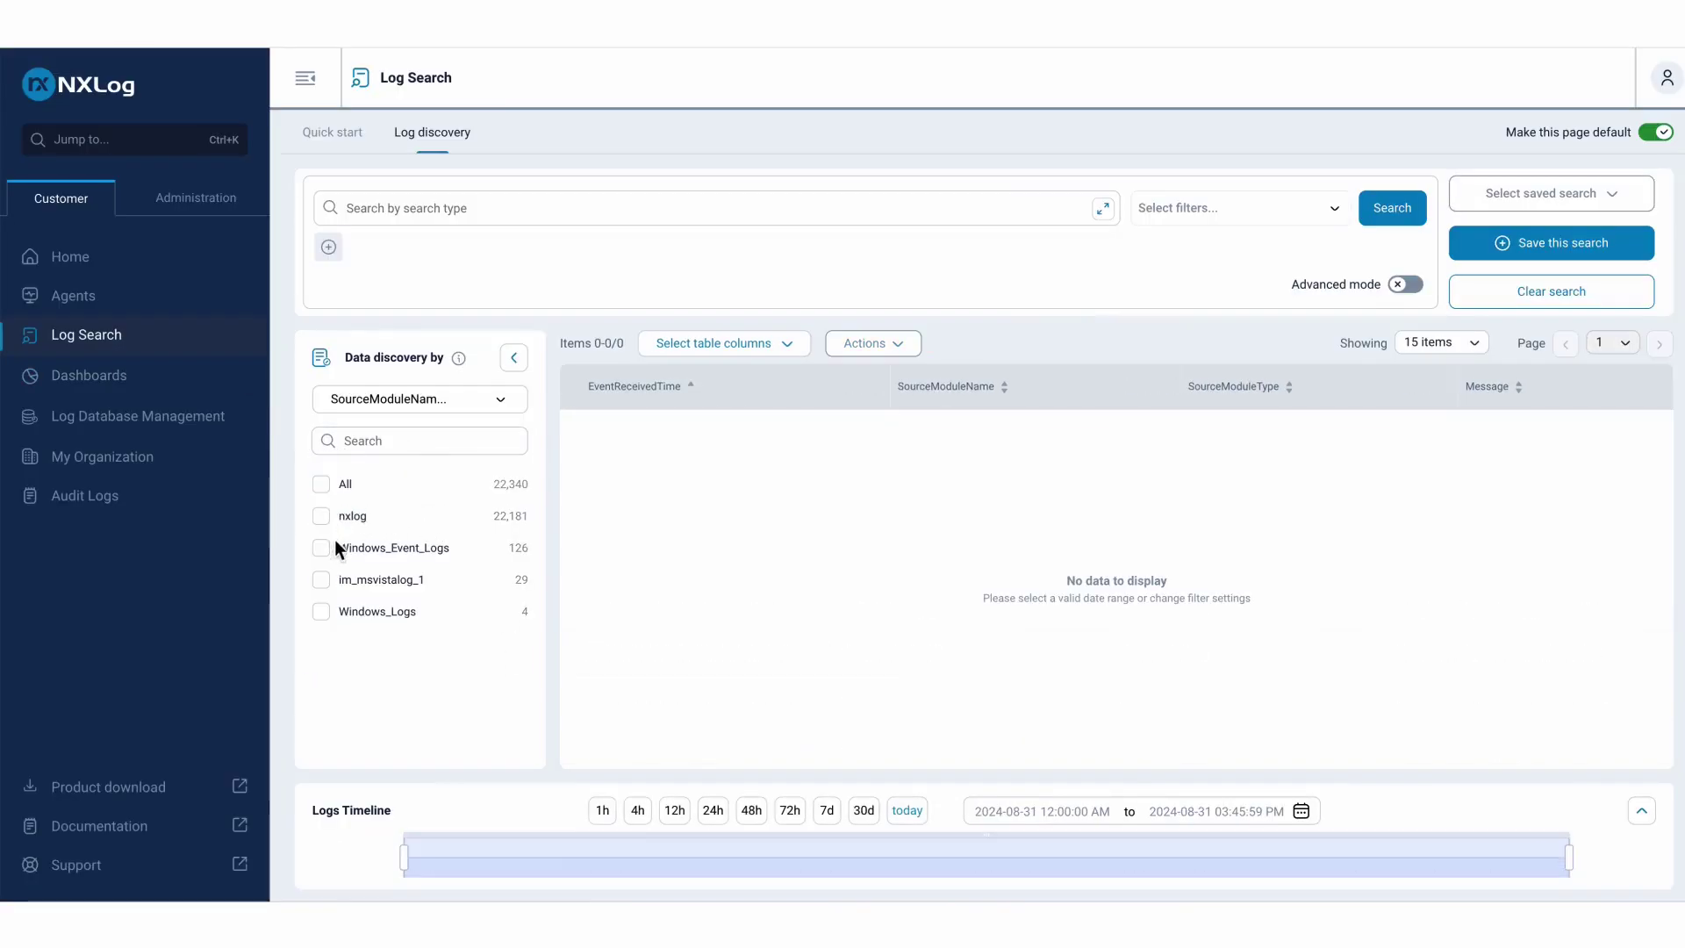
{"action": "left_click", "coordinate": [332, 547]}
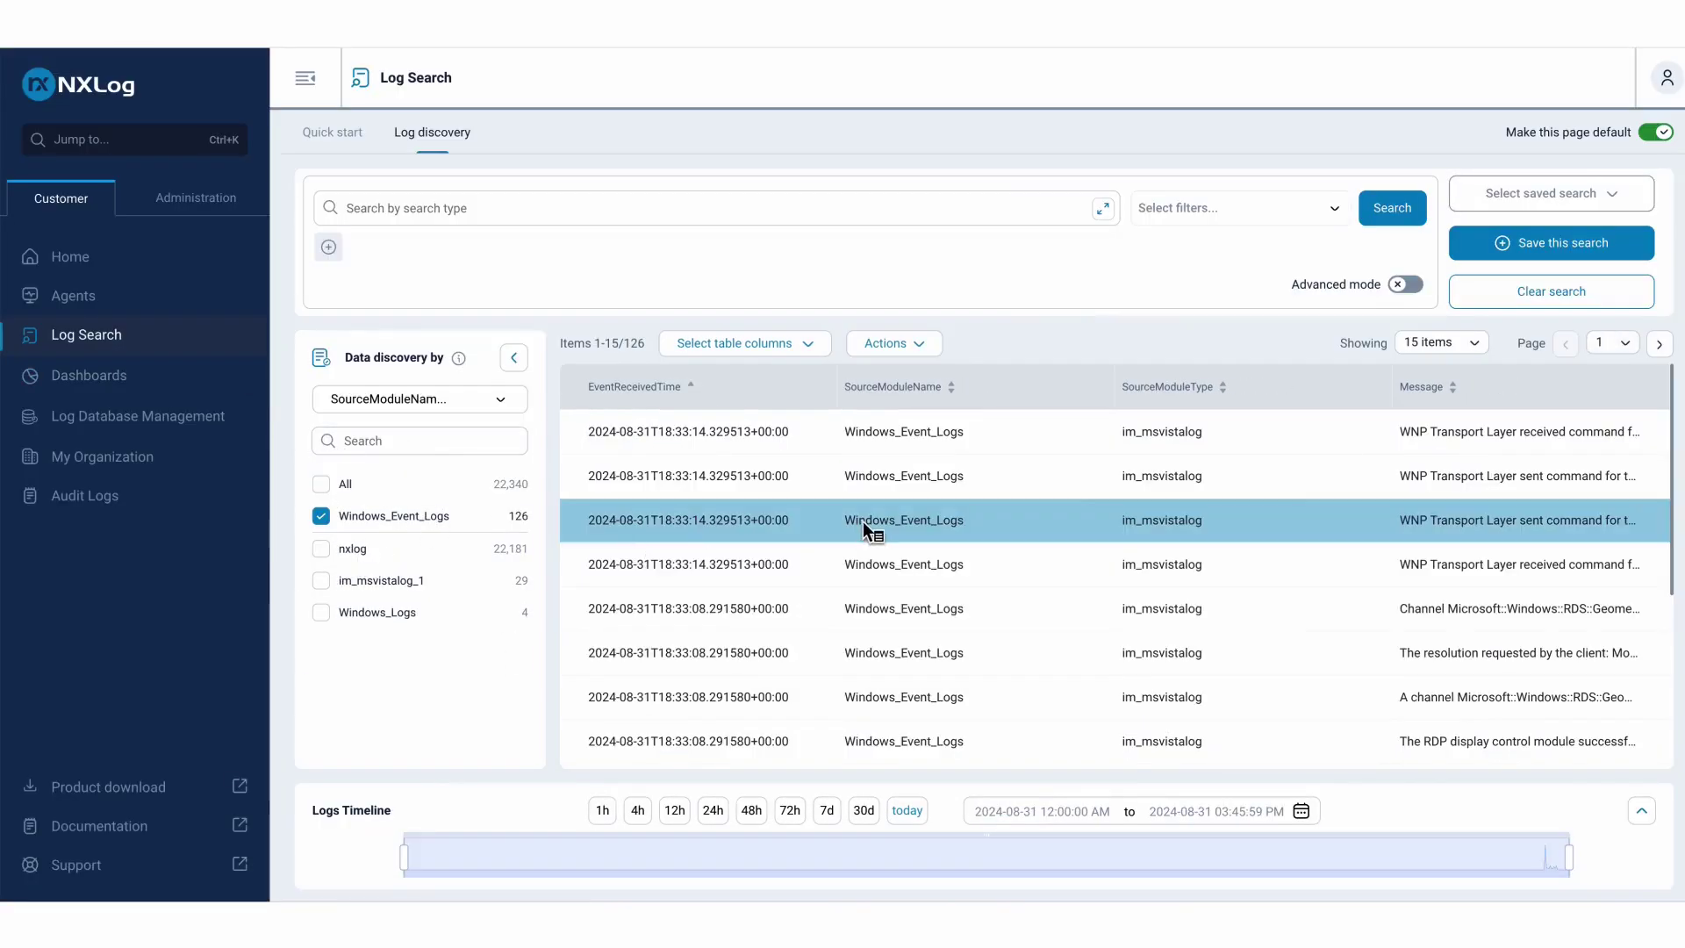
{"action": "left_click", "coordinate": [730, 519]}
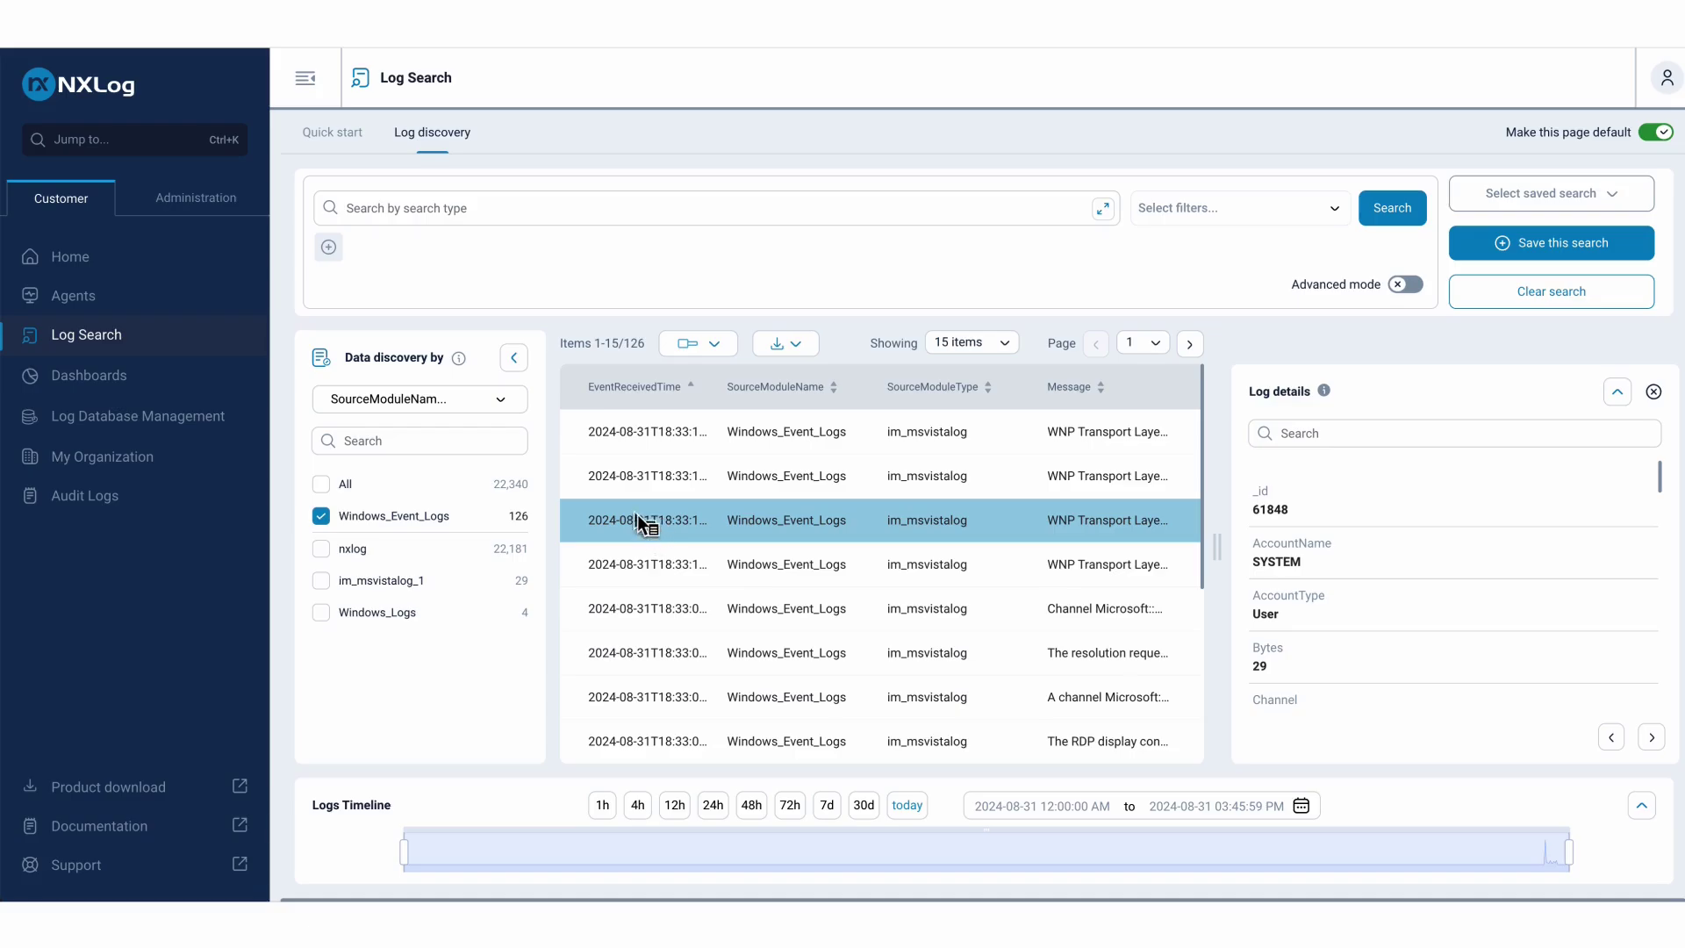
{"action": "scroll", "coordinate": [1329, 524], "scroll_direction": "down", "scroll_amount": 1}
{"action": "scroll", "coordinate": [1329, 528], "scroll_direction": "down", "scroll_amount": 3}
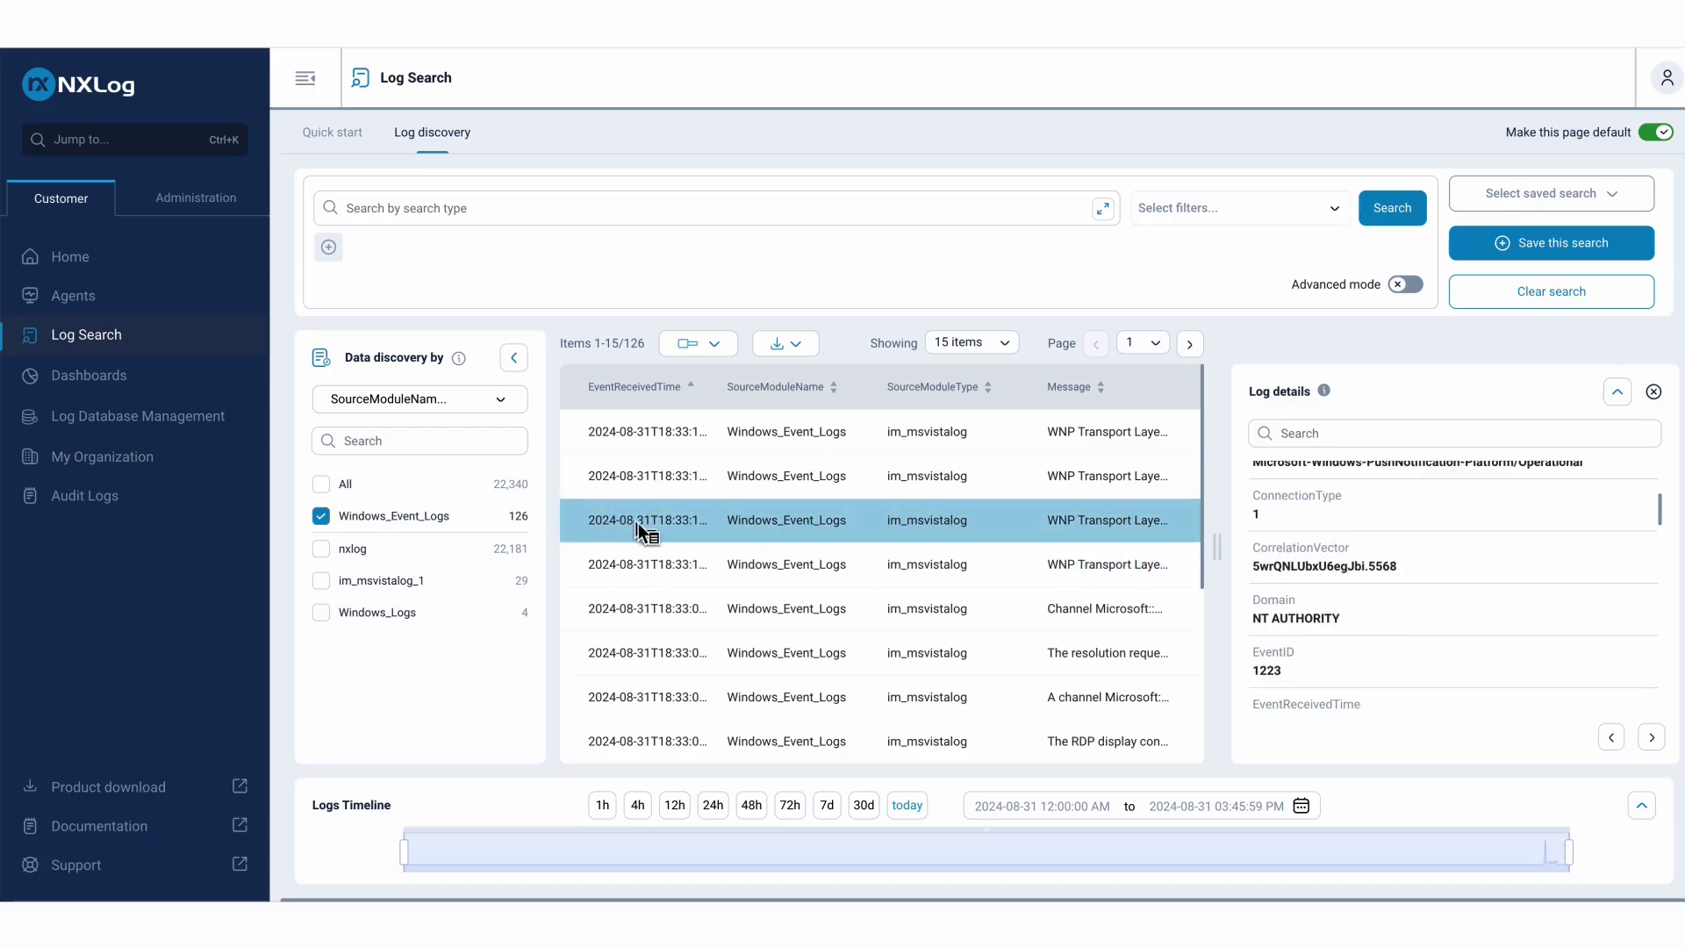
{"action": "scroll", "coordinate": [1395, 535], "scroll_direction": "down", "scroll_amount": 2}
{"action": "scroll", "coordinate": [1351, 554], "scroll_direction": "down", "scroll_amount": 1}
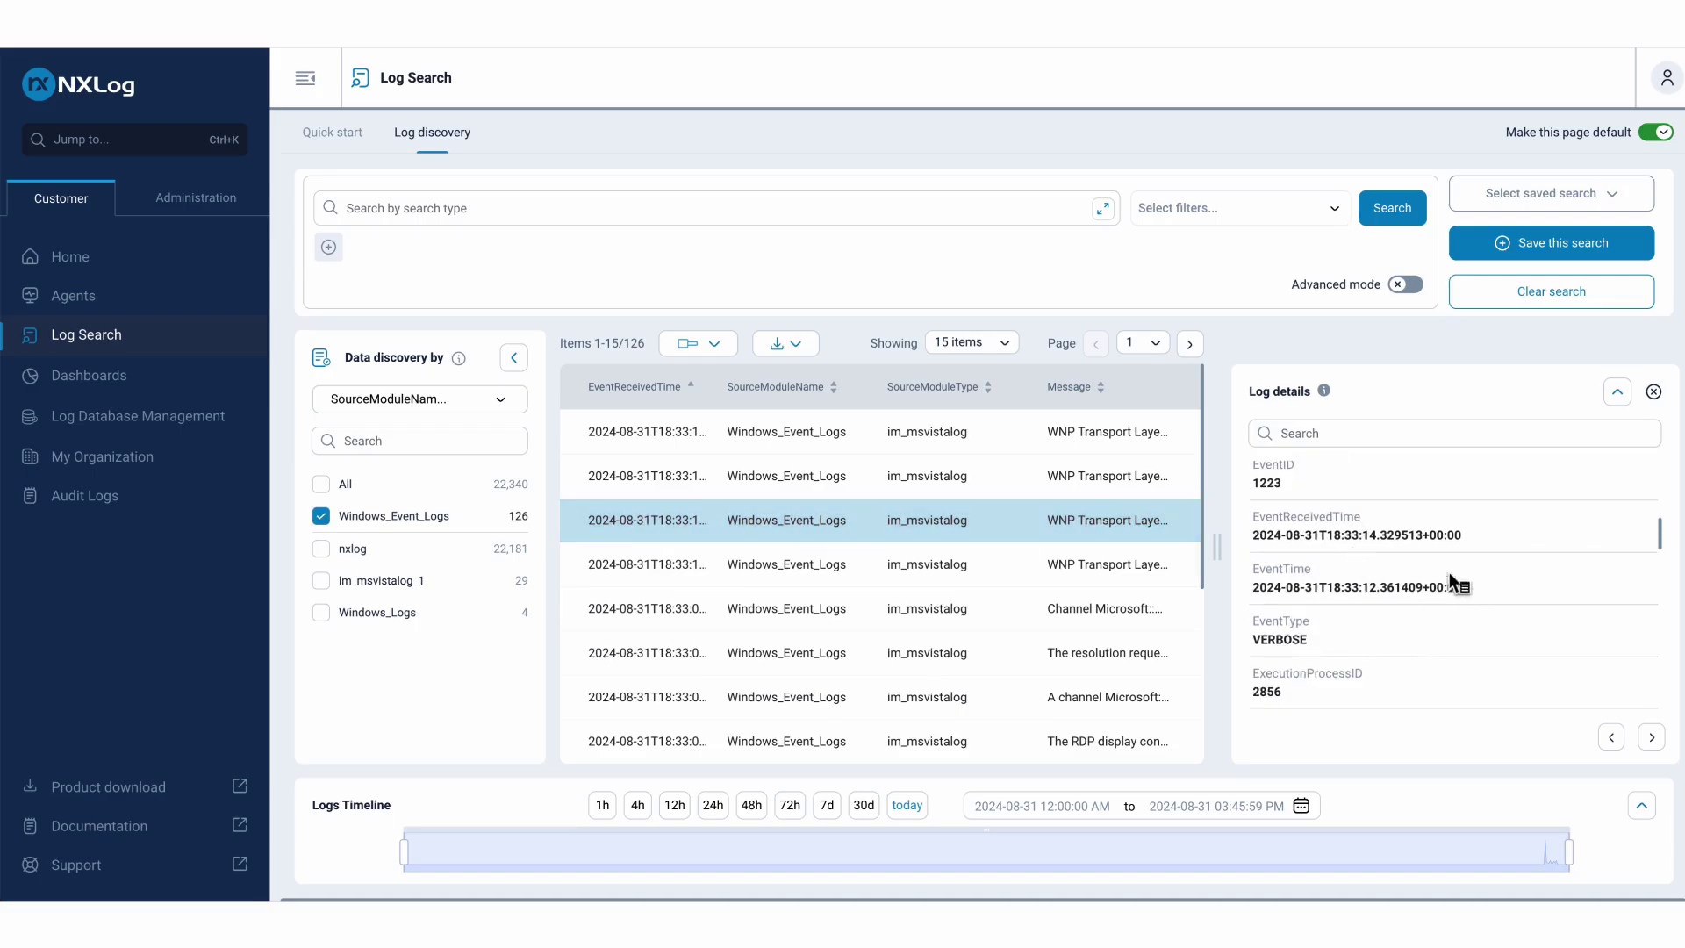
{"action": "scroll", "coordinate": [1285, 562], "scroll_direction": "down", "scroll_amount": 4}
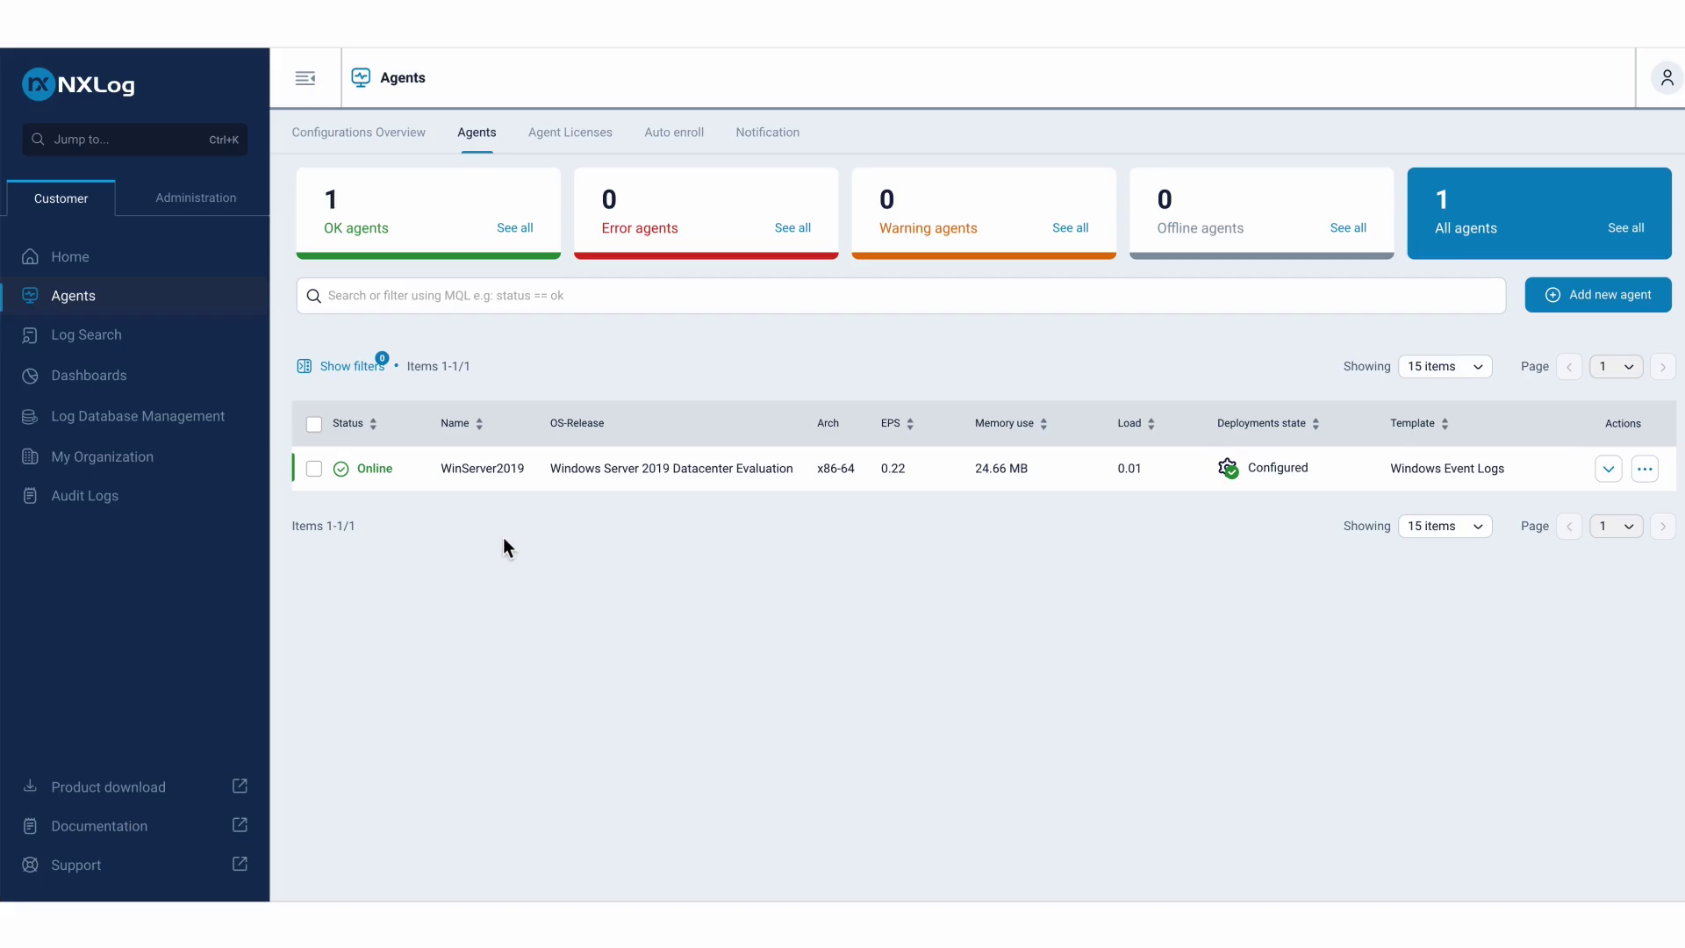
{"action": "left_click", "coordinate": [490, 490]}
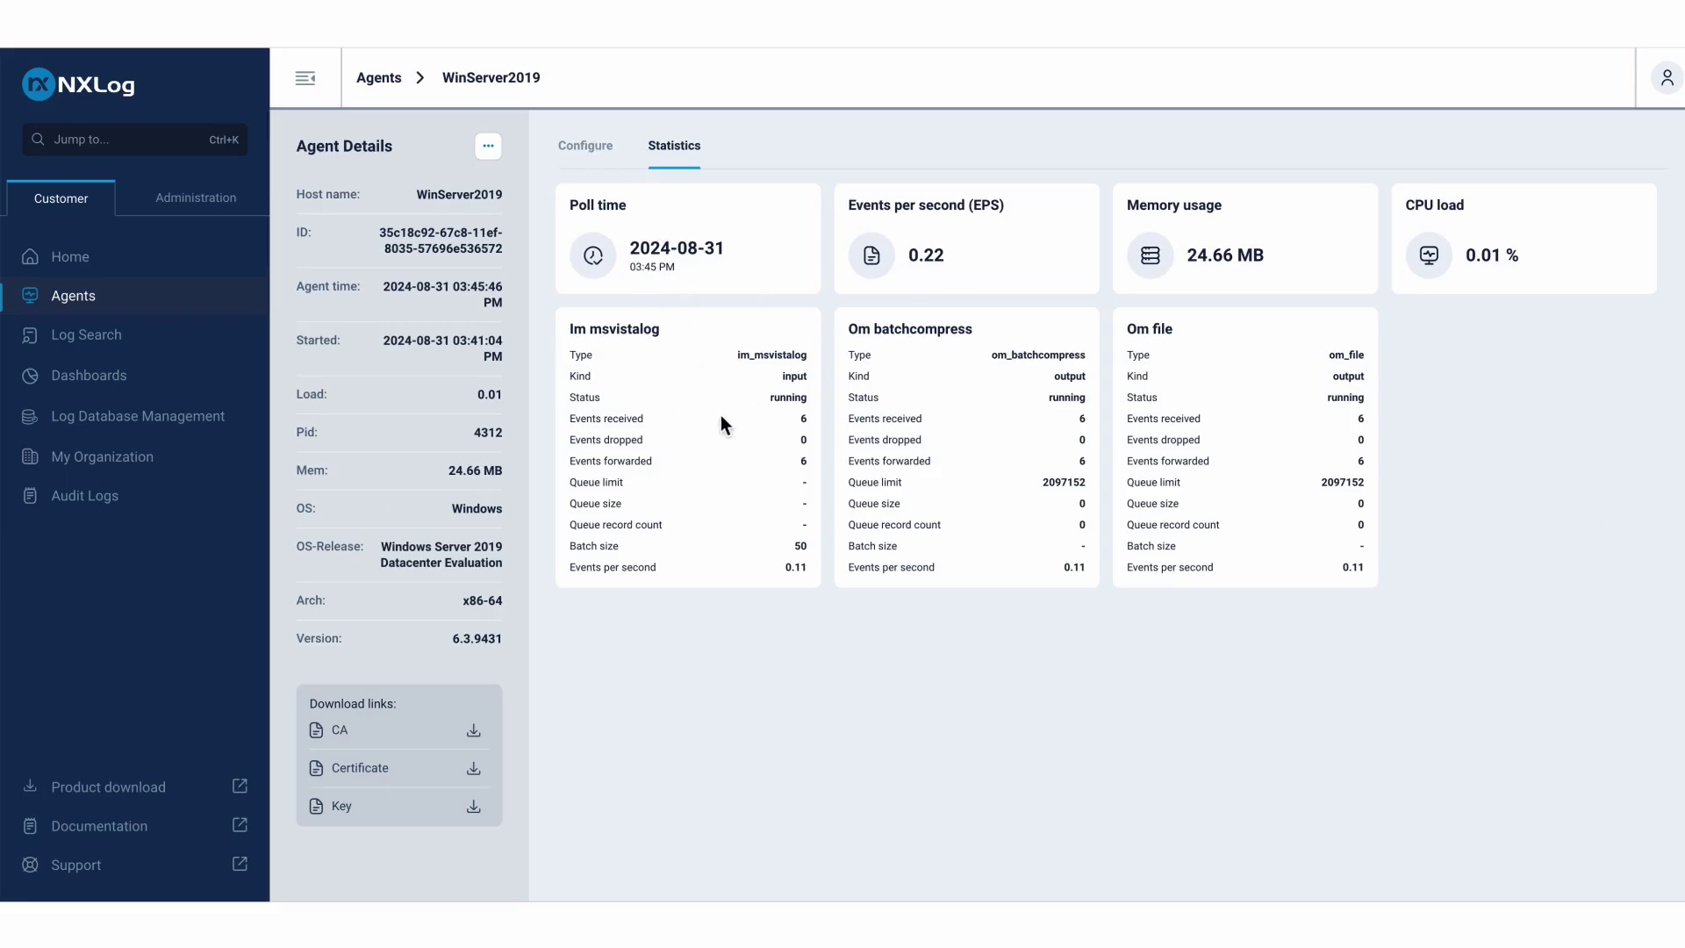
{"action": "left_click_drag", "start_coordinate": [965, 264], "coordinate": [911, 255]}
{"action": "left_click_drag", "start_coordinate": [580, 420], "coordinate": [649, 421]}
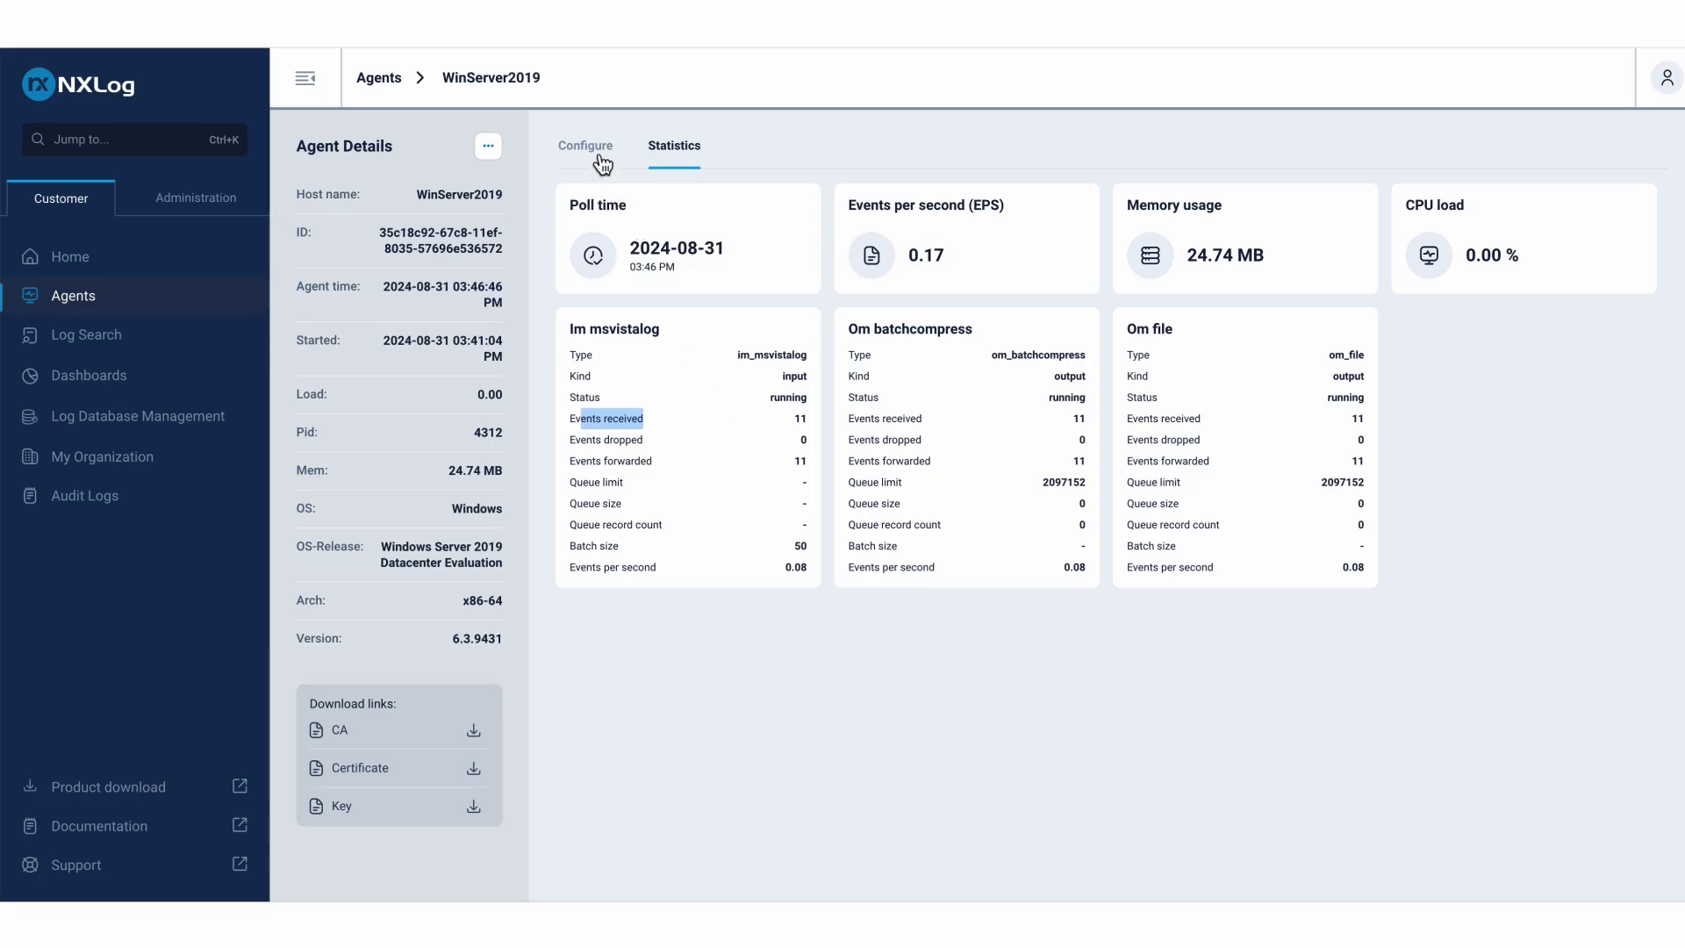
Return to the Agents list showing WinServer2019 Online and Configured at 0.17 EPS.
{"action": "left_click", "coordinate": [386, 81]}
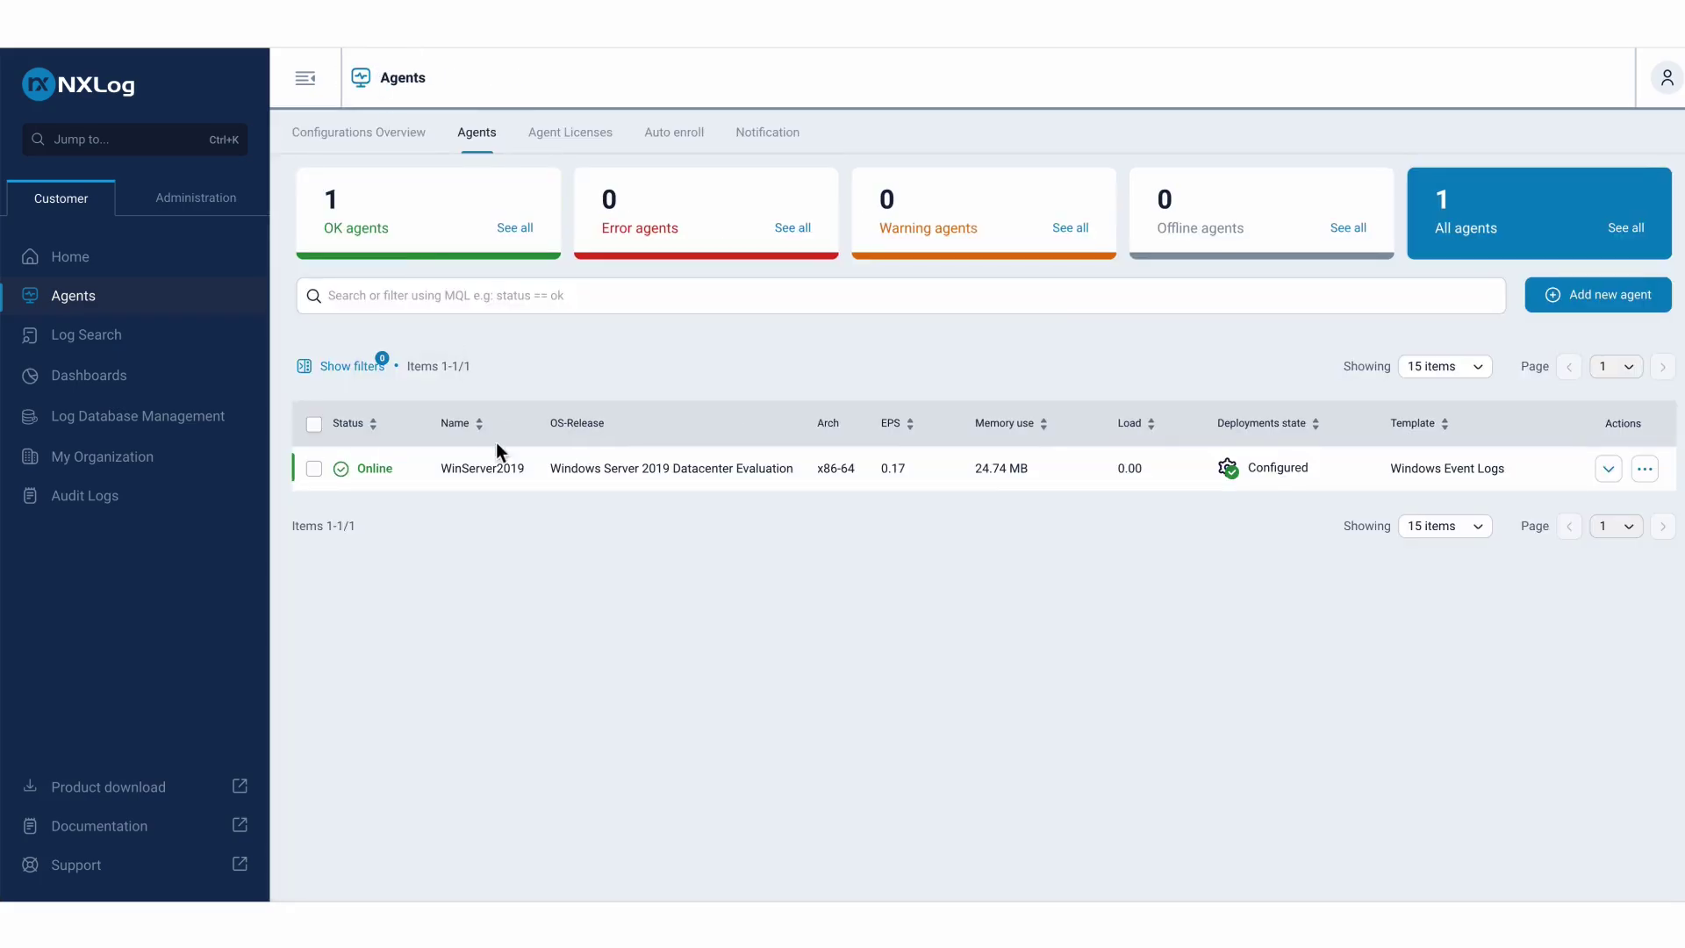